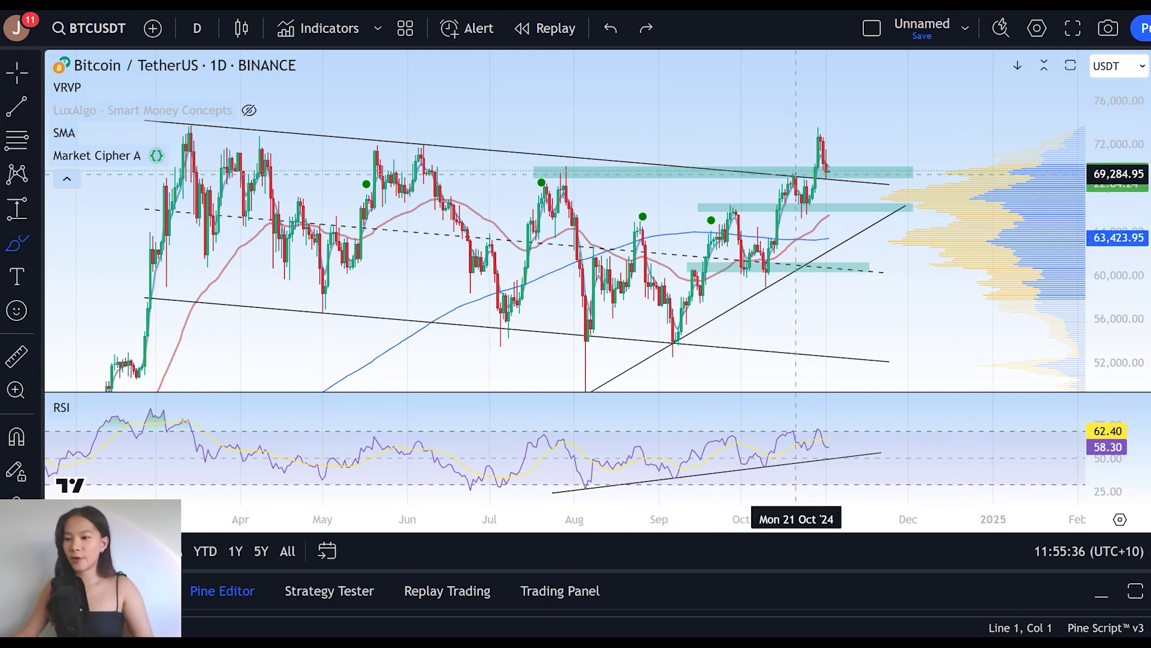
- Sketch the late-October rally and a line across its high, undoing back to the visible LuxAlgo Smart Money Concepts indicator
mouse_move(798, 213)
left_mouse_down()
mouse_move(809, 123)
mouse_move(817, 149)
left_mouse_up()
left_click_drag(755, 133, 857, 123)
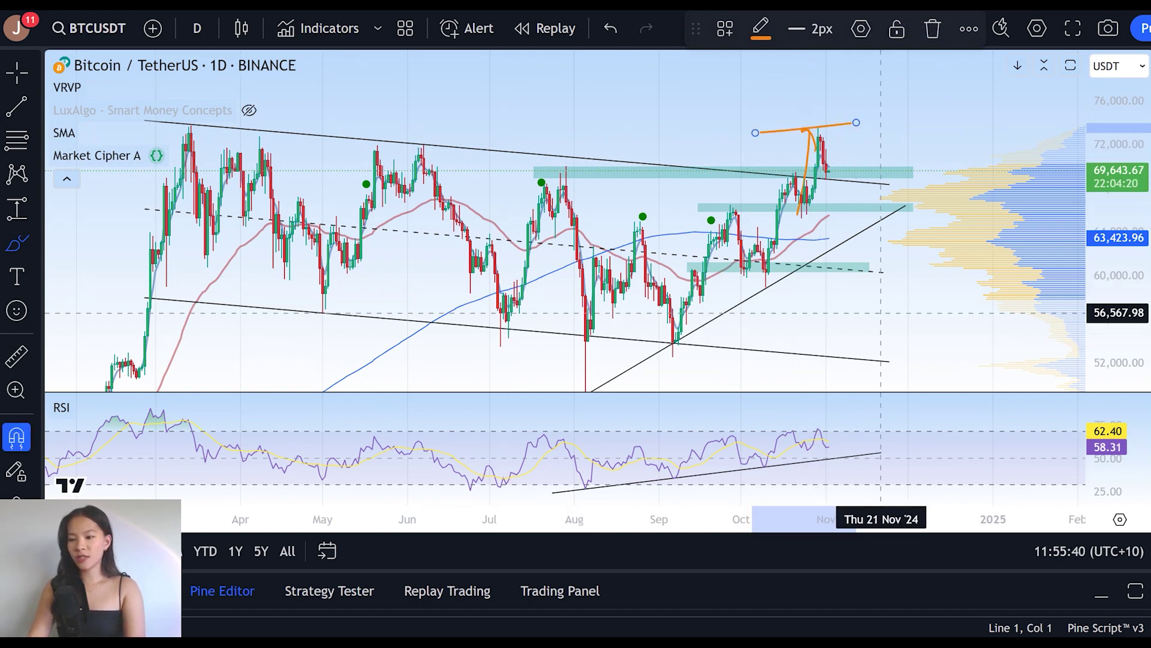
key("ctrl+z")
key("ctrl+z")
key("ctrl+z")
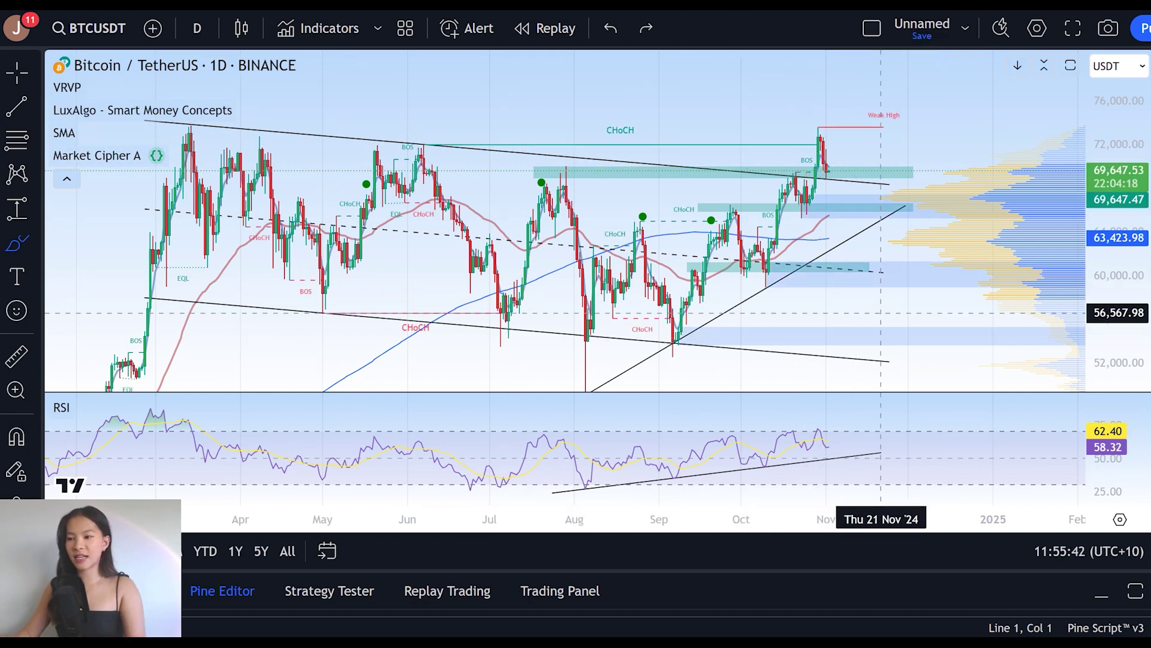
- Circle the whole price range since March with the brush, and undo that circle
mouse_move(897, 128)
left_mouse_down()
mouse_move(290, 114)
mouse_move(504, 391)
mouse_move(958, 149)
mouse_move(878, 121)
left_mouse_up()
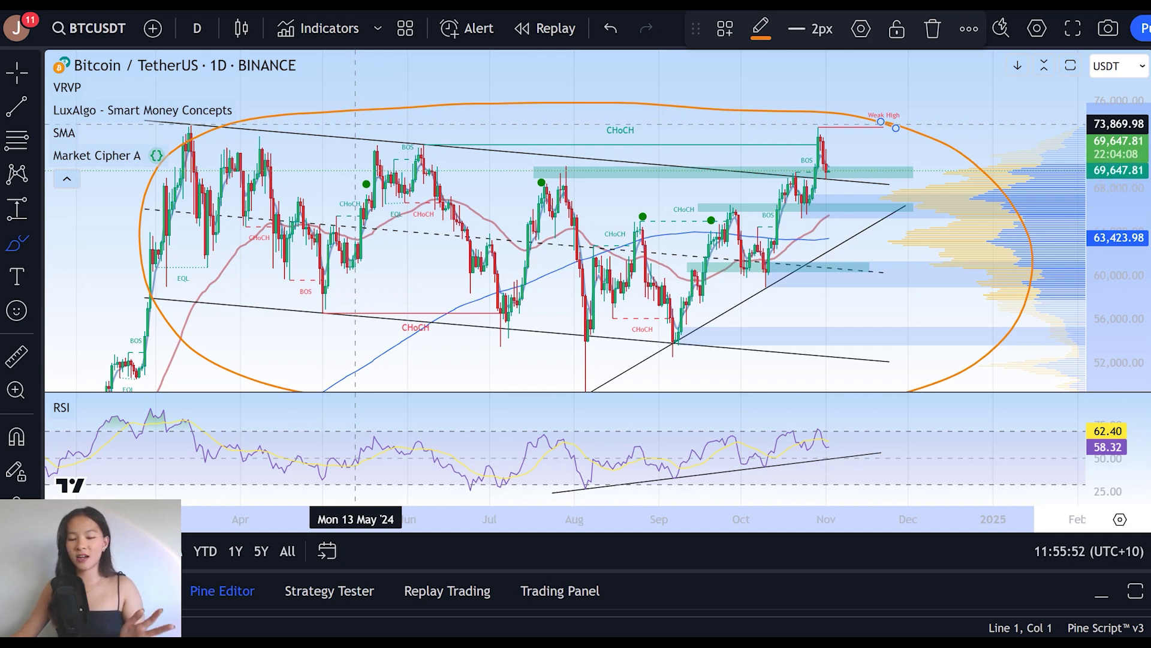
key("ctrl+z")
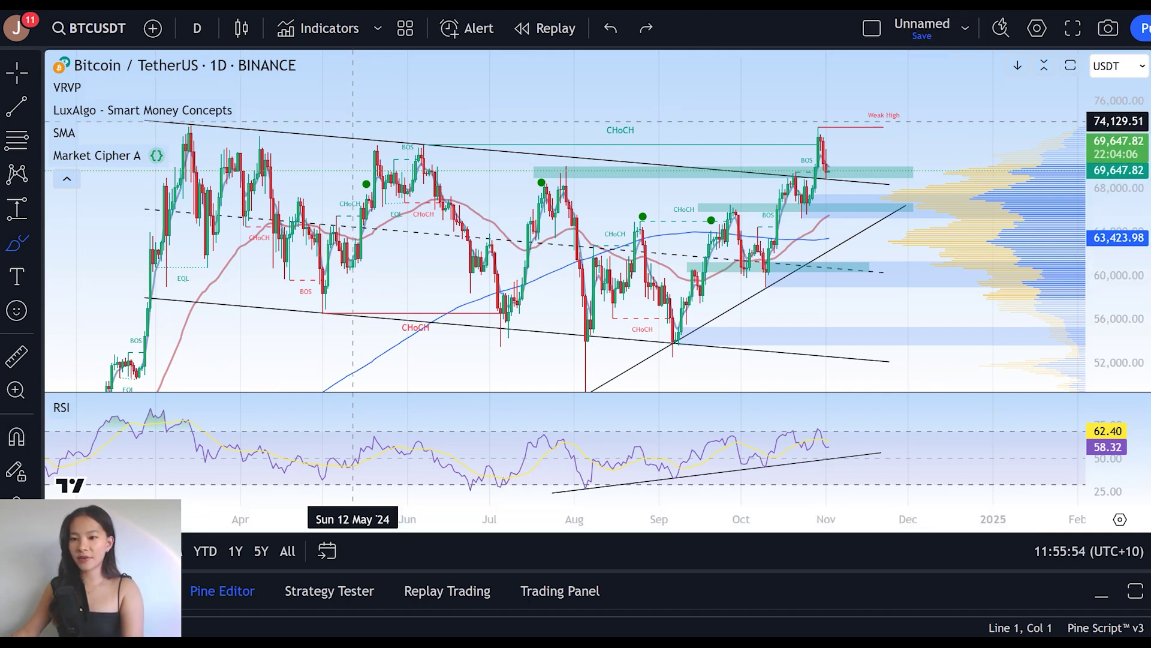
- Set the chart interval to 12 hours and circle the red resistance zone near the channel's upper trendline in May
left_click(197, 28)
scroll(270, 419, "down", 5)
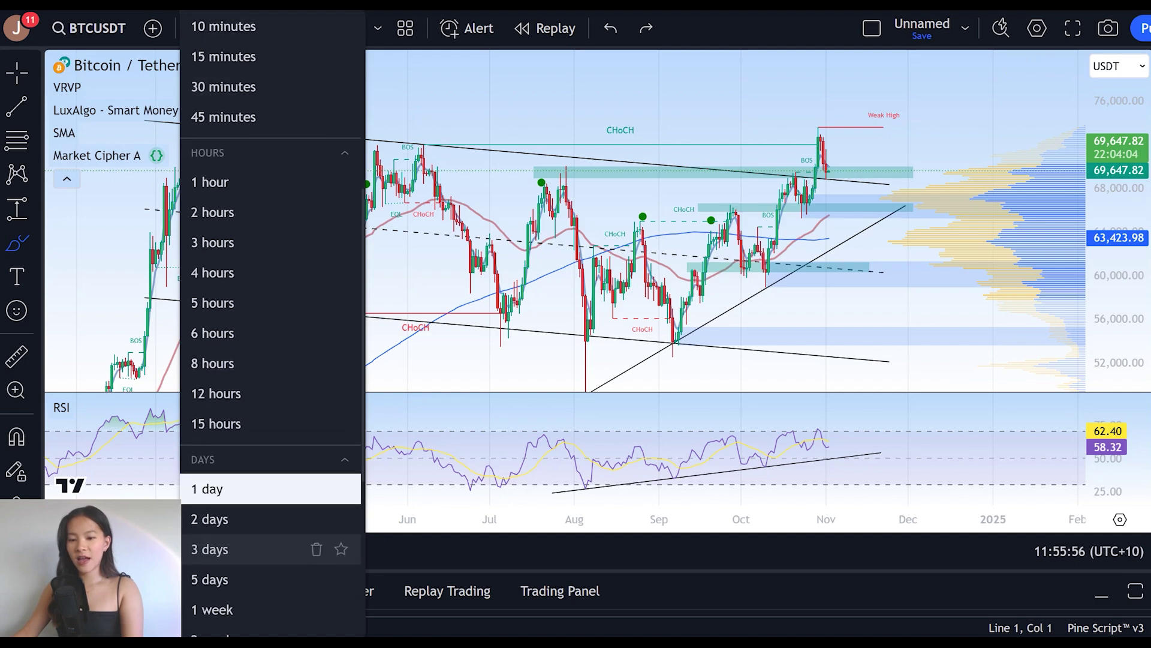
left_click(216, 393)
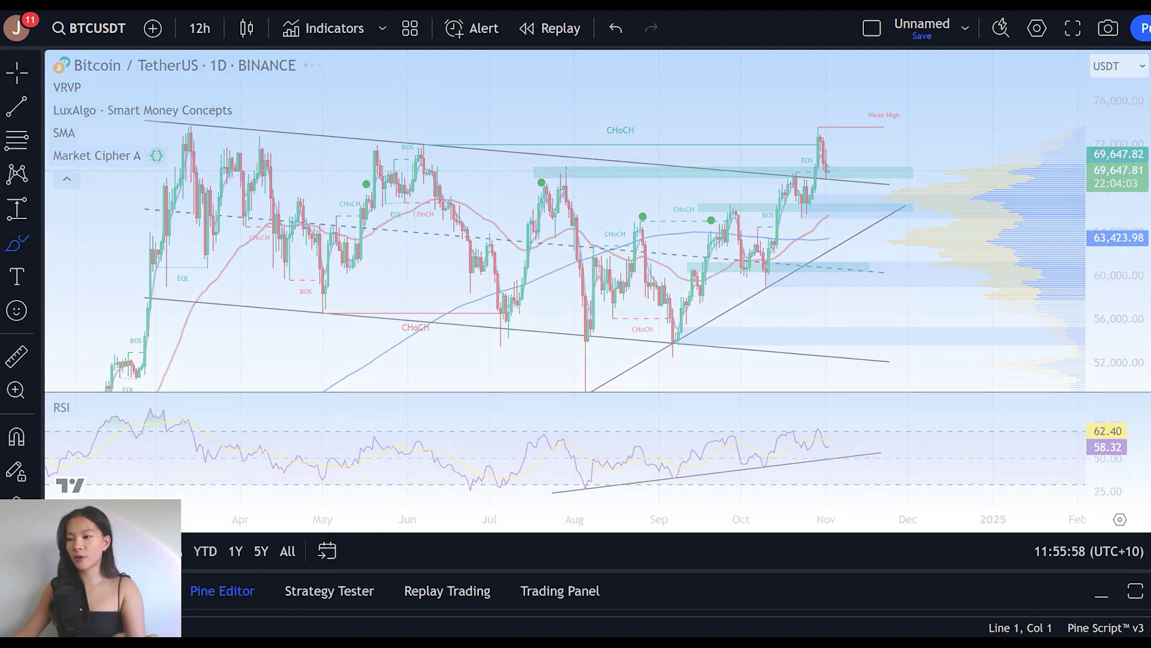
scroll(828, 518, "down", 3)
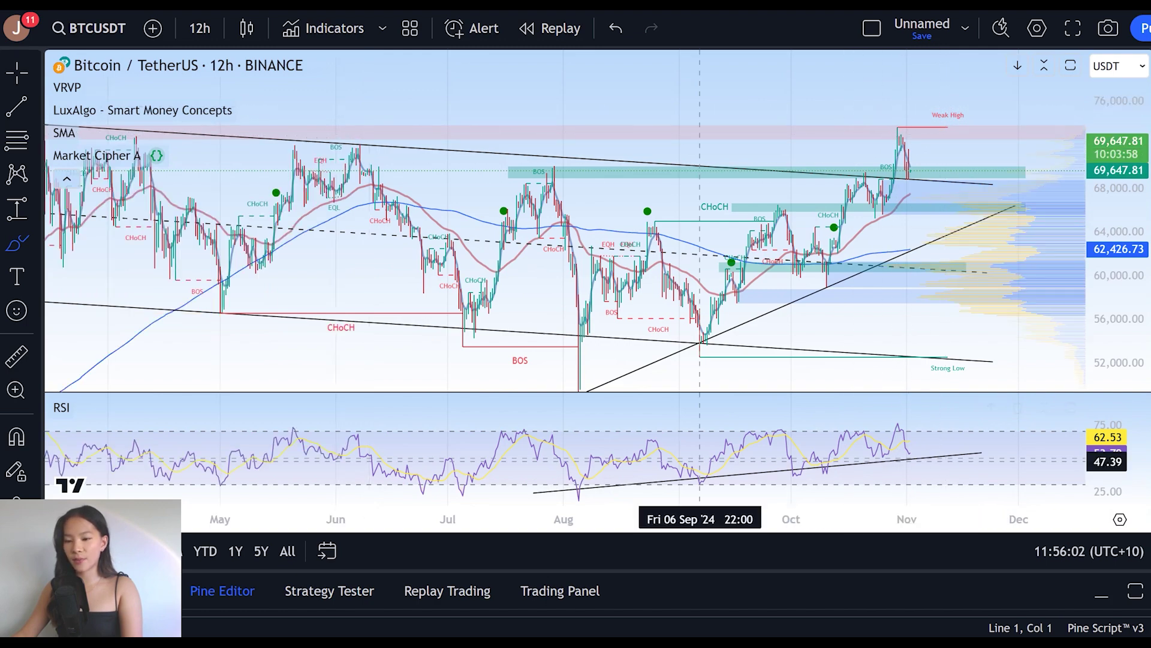
scroll(540, 468, "down", 4)
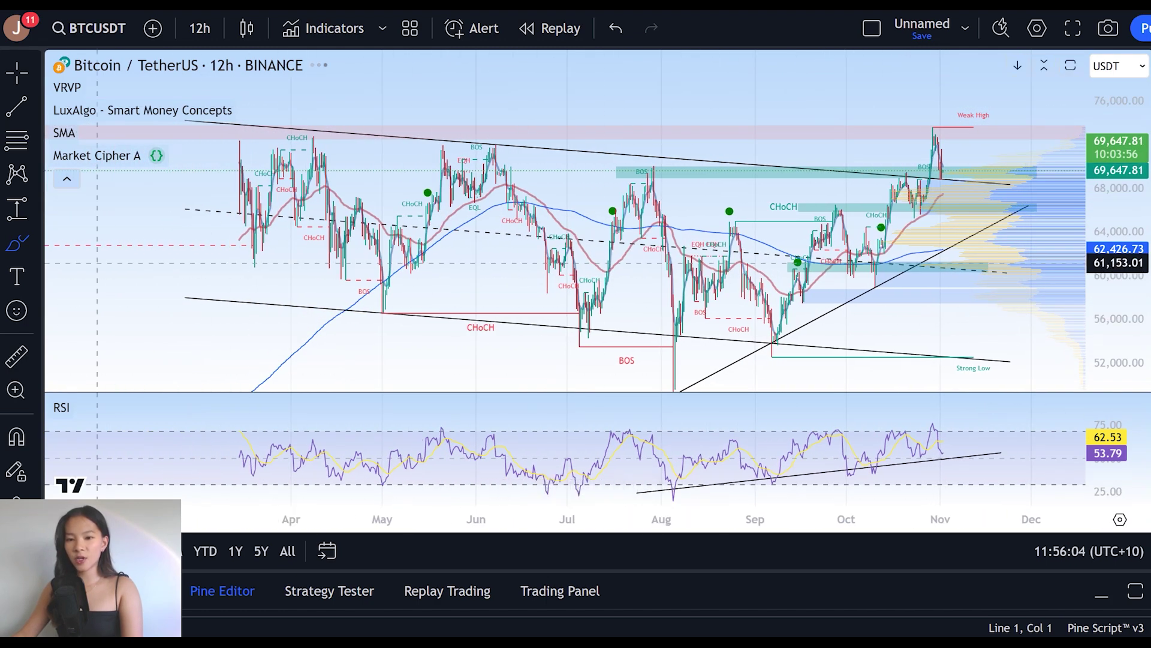
mouse_move(415, 124)
left_mouse_down()
mouse_move(397, 133)
mouse_move(442, 133)
mouse_move(408, 122)
left_mouse_up()
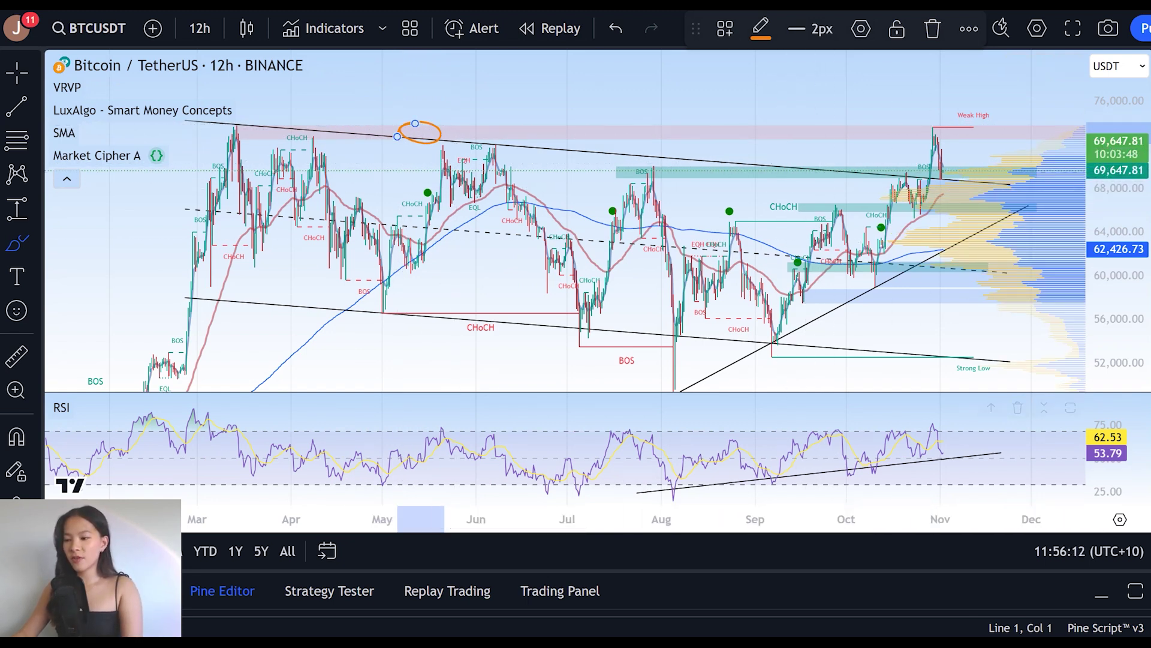
- Circle the green-zone retest and the prior swing highs, sketch a rising path below price, and undo these strokes
scroll(564, 240, "up", 5)
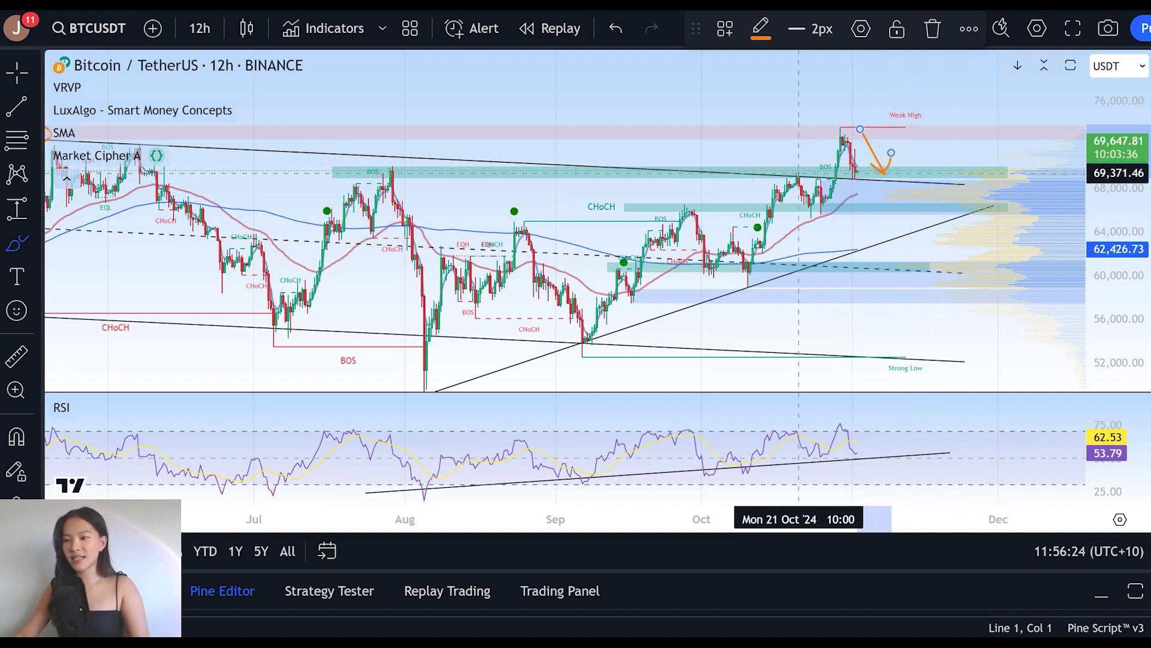
mouse_move(797, 165)
left_mouse_down()
mouse_move(764, 172)
mouse_move(874, 174)
mouse_move(782, 166)
left_mouse_up()
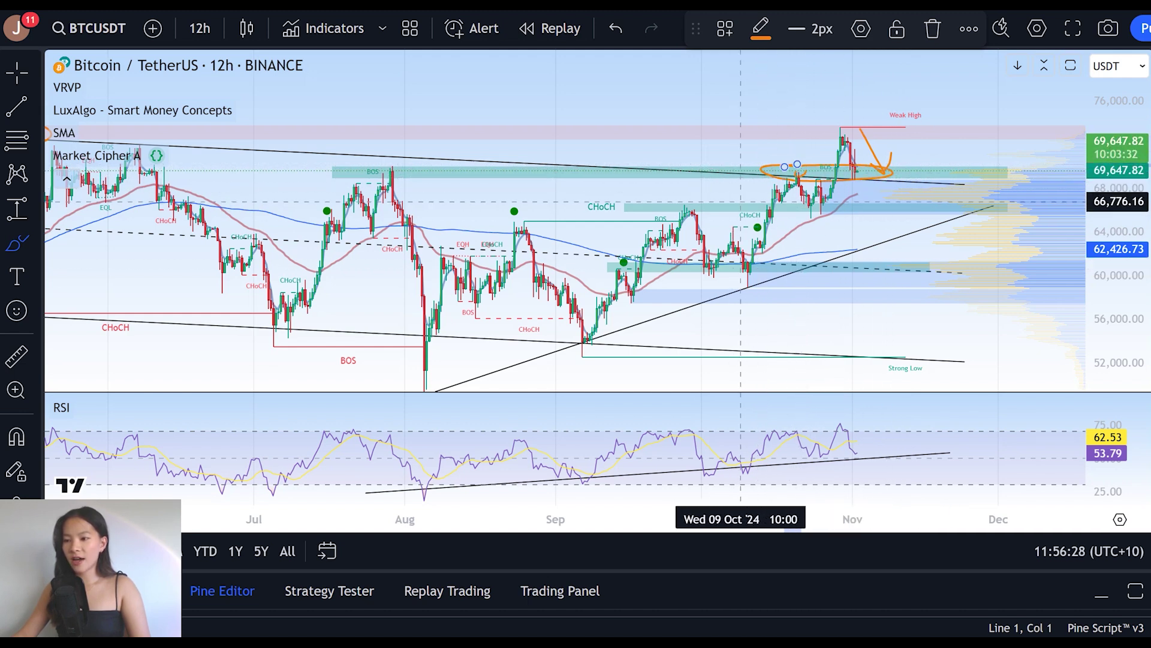
left_click_drag(687, 216, 668, 206)
left_click_drag(548, 289, 542, 280)
mouse_move(542, 375)
left_mouse_down()
mouse_move(967, 252)
mouse_move(978, 221)
left_mouse_up()
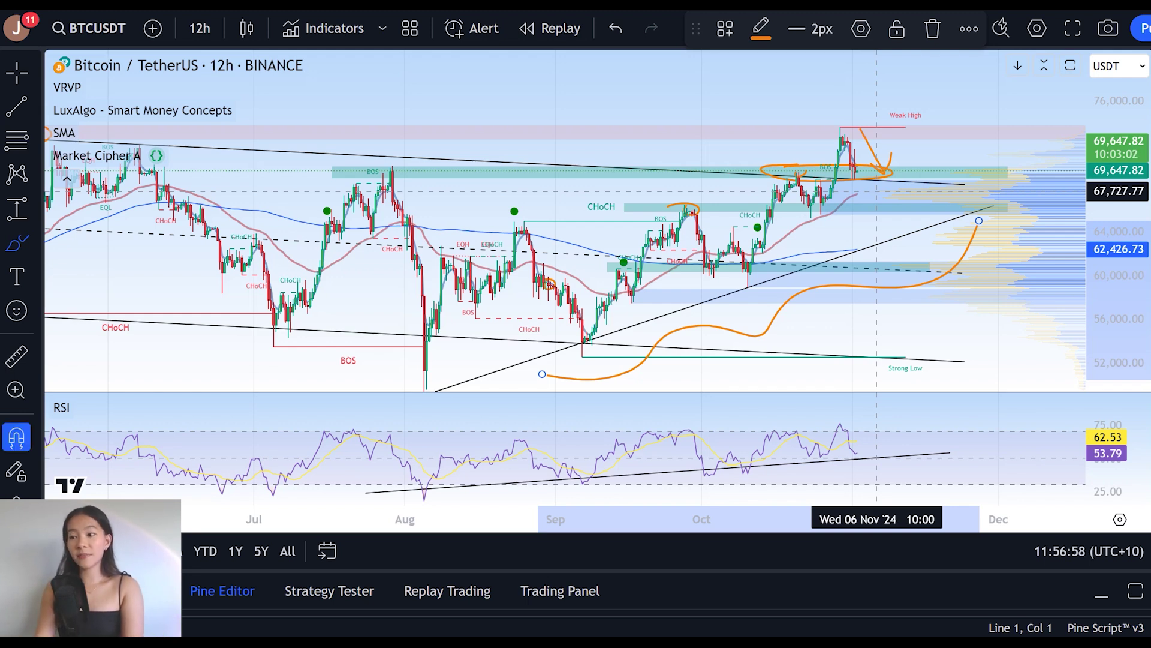
key("ctrl+z")
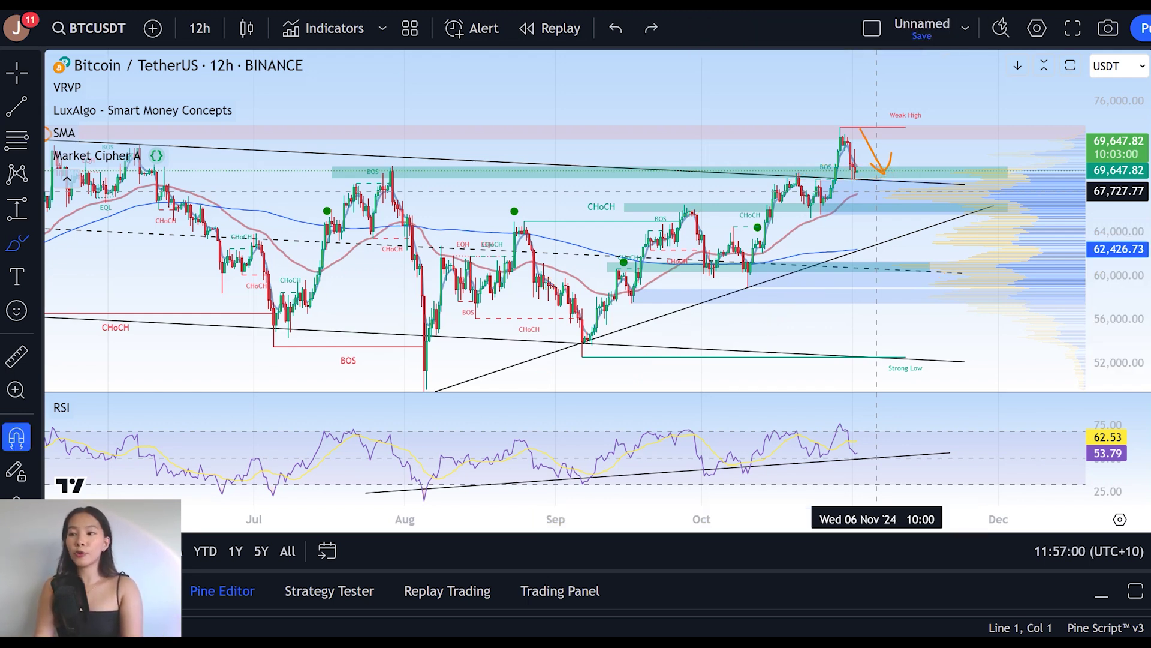
- Circle the late-October peak under the Weak High level, and undo the brush strokes around it
mouse_move(863, 119)
left_mouse_down()
mouse_move(803, 144)
mouse_move(877, 133)
mouse_move(835, 126)
mouse_move(848, 126)
left_mouse_up()
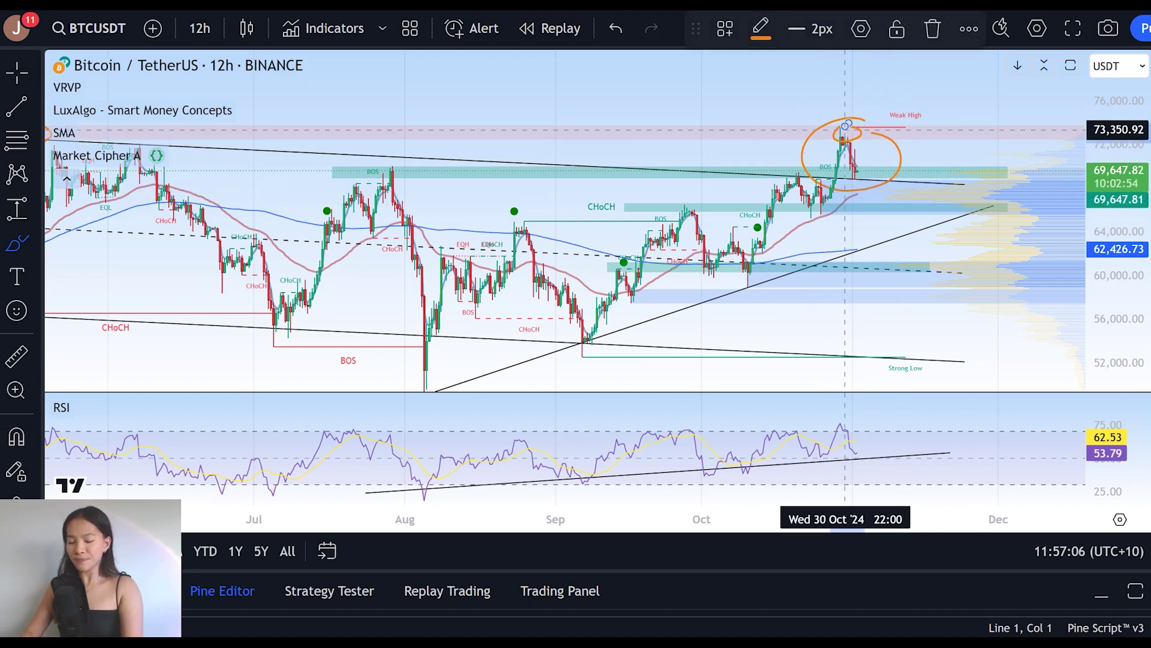
key("ctrl+z")
key("ctrl+z")
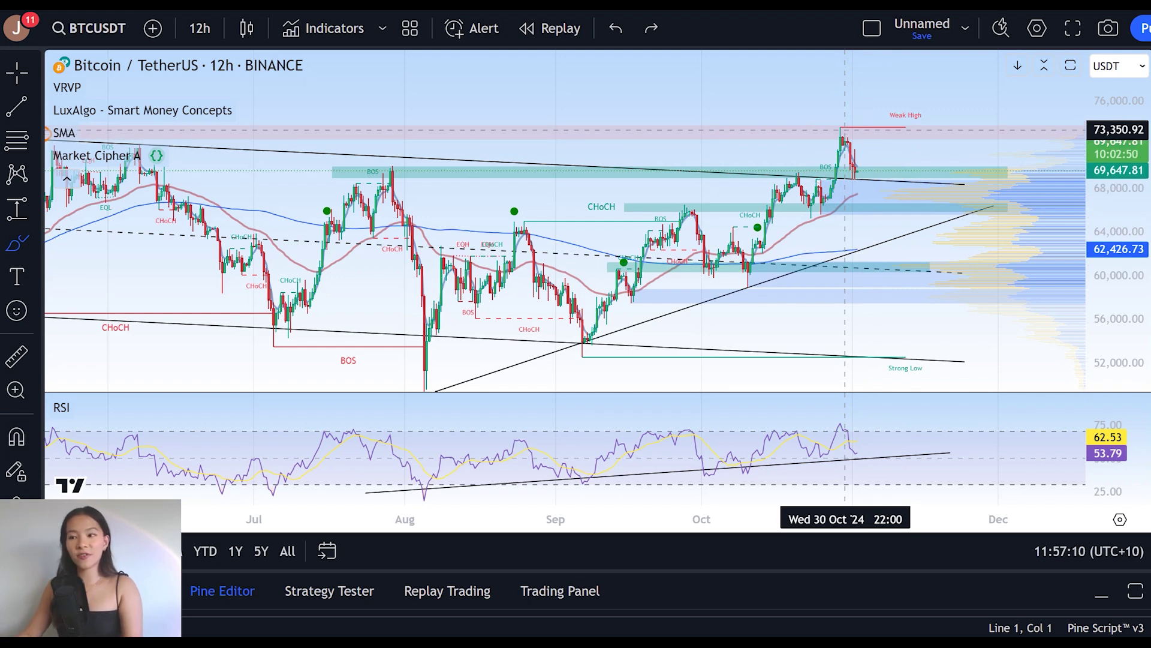
- Draw an arrow from the Weak High down to the green support zone and circle this pullback with the brush
left_click_drag(866, 126, 894, 180)
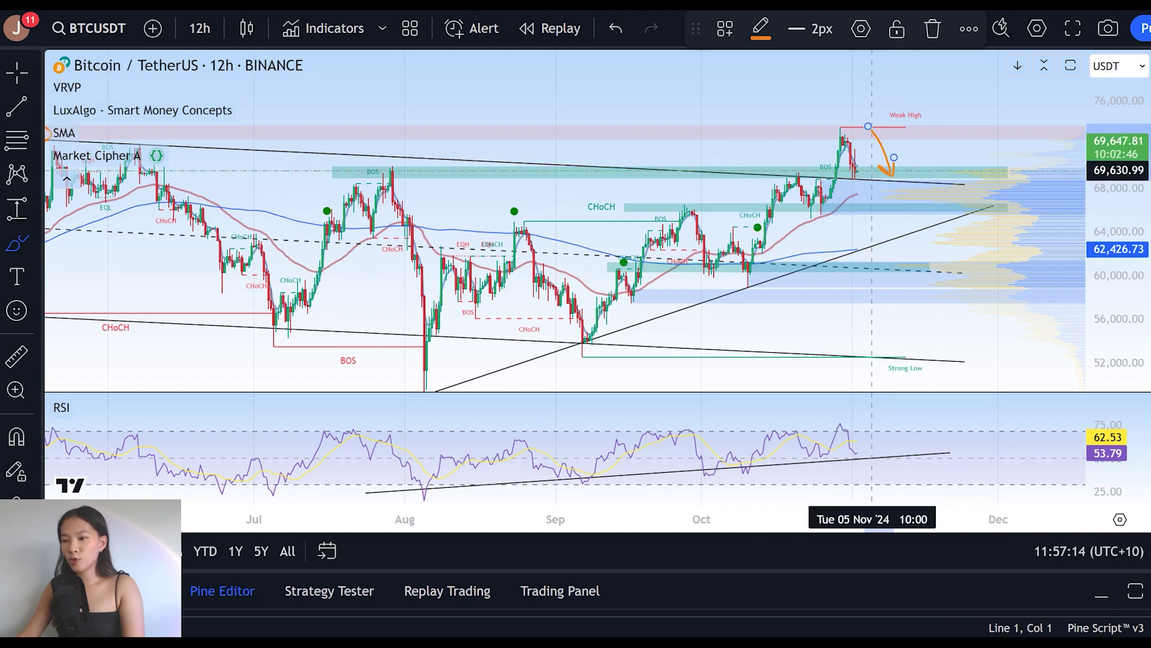
mouse_move(952, 111)
left_mouse_down()
mouse_move(862, 99)
mouse_move(852, 192)
mouse_move(940, 115)
left_mouse_up()
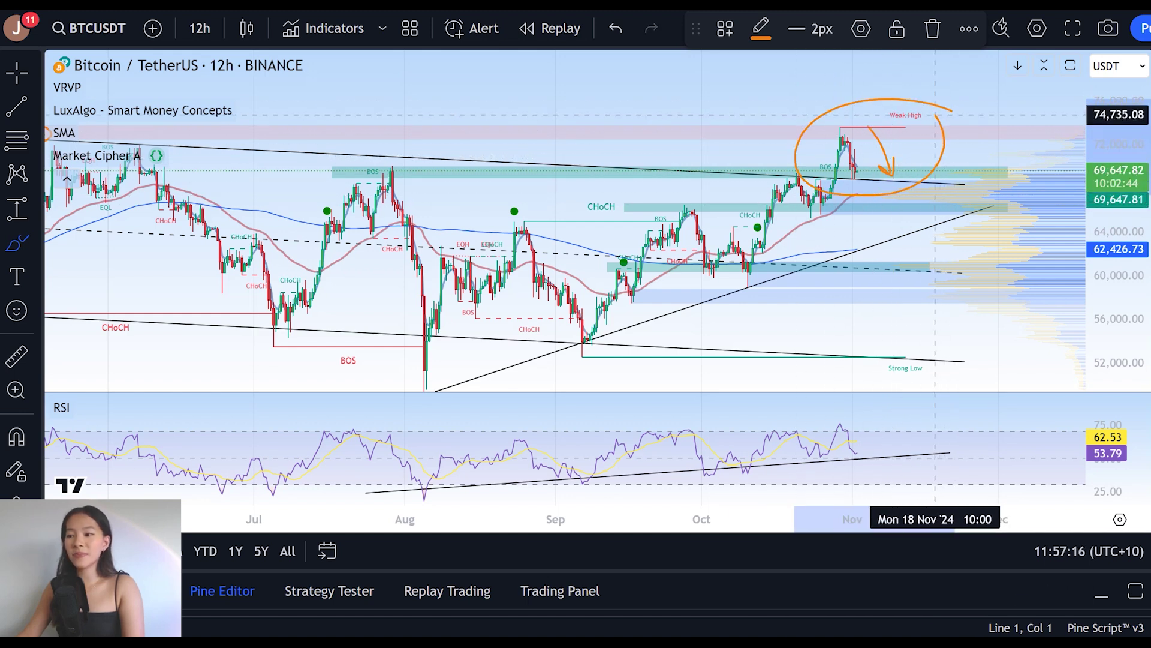
mouse_move(894, 198)
left_mouse_down()
mouse_move(890, 99)
mouse_move(802, 178)
mouse_move(840, 204)
left_mouse_up()
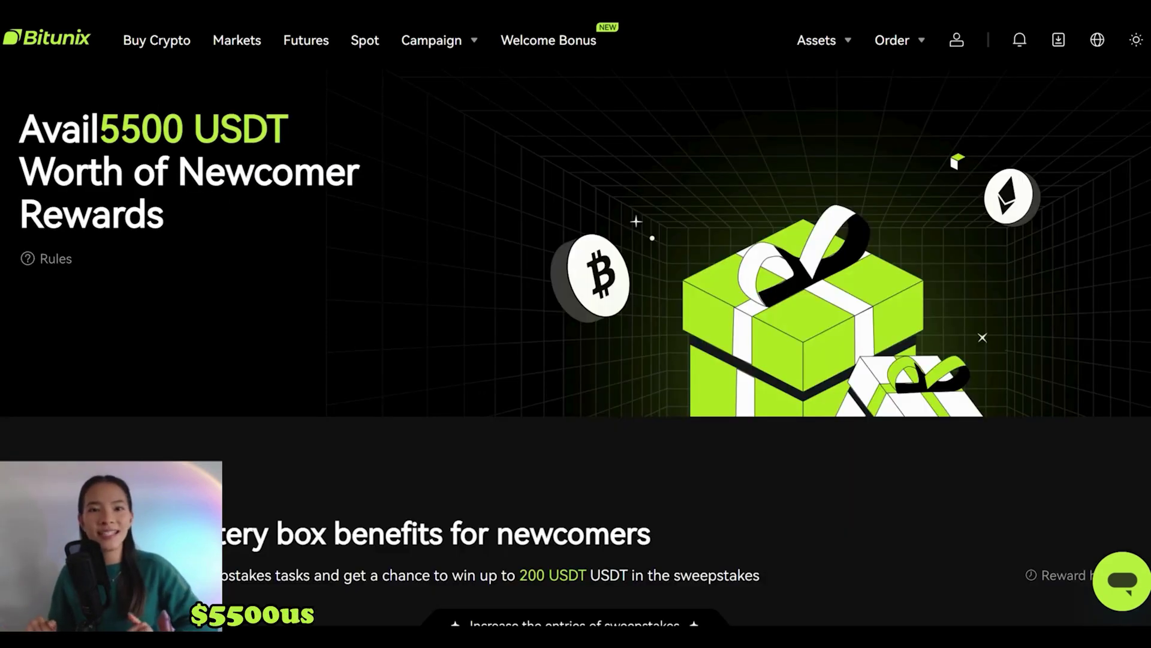
- Look through the Bitunix newcomer rewards page, covering the mystery box benefits, newcomer tasks and limited time deposit bonus
scroll(575, 347, "down", 6)
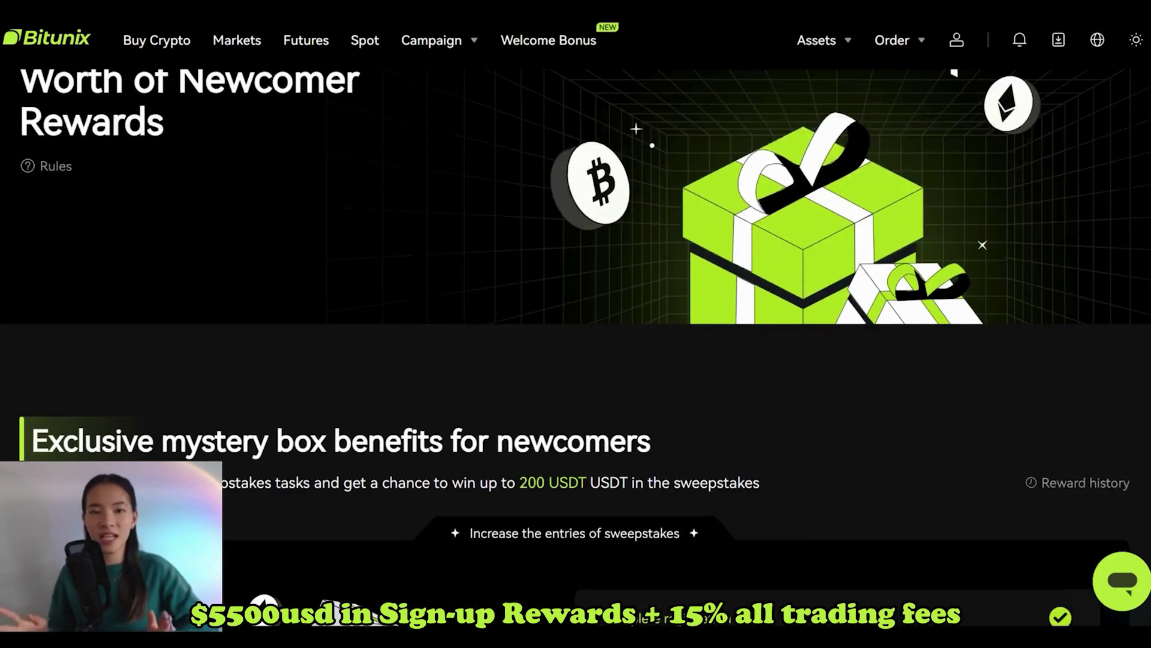
scroll(576, 347, "down", 20)
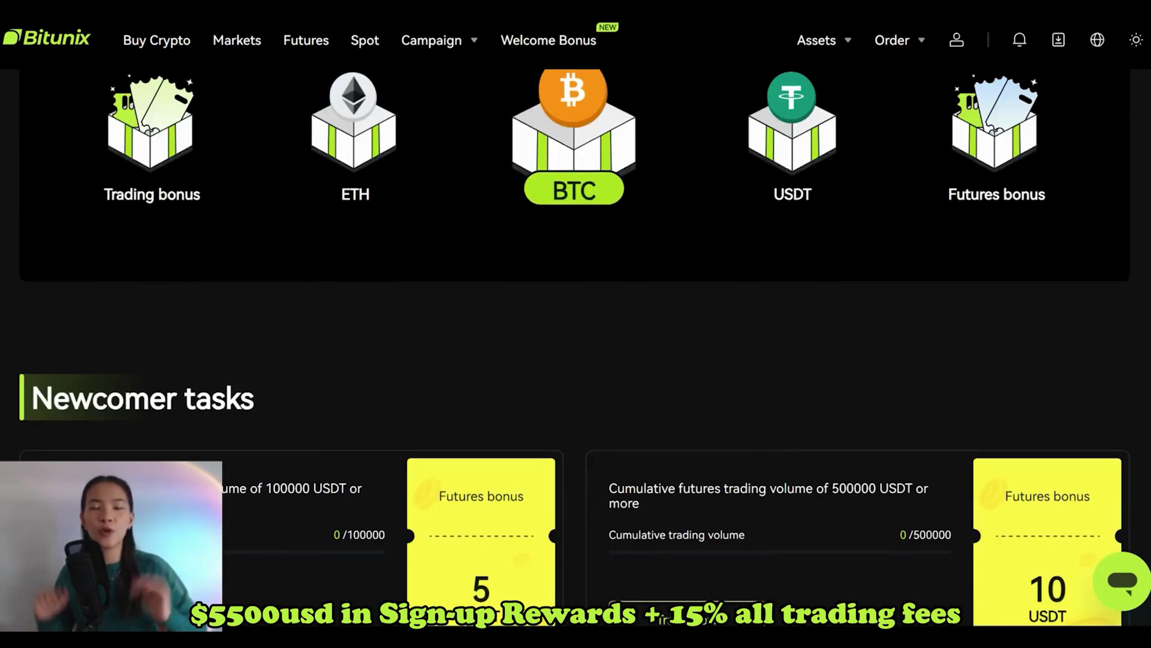
scroll(576, 348, "down", 20)
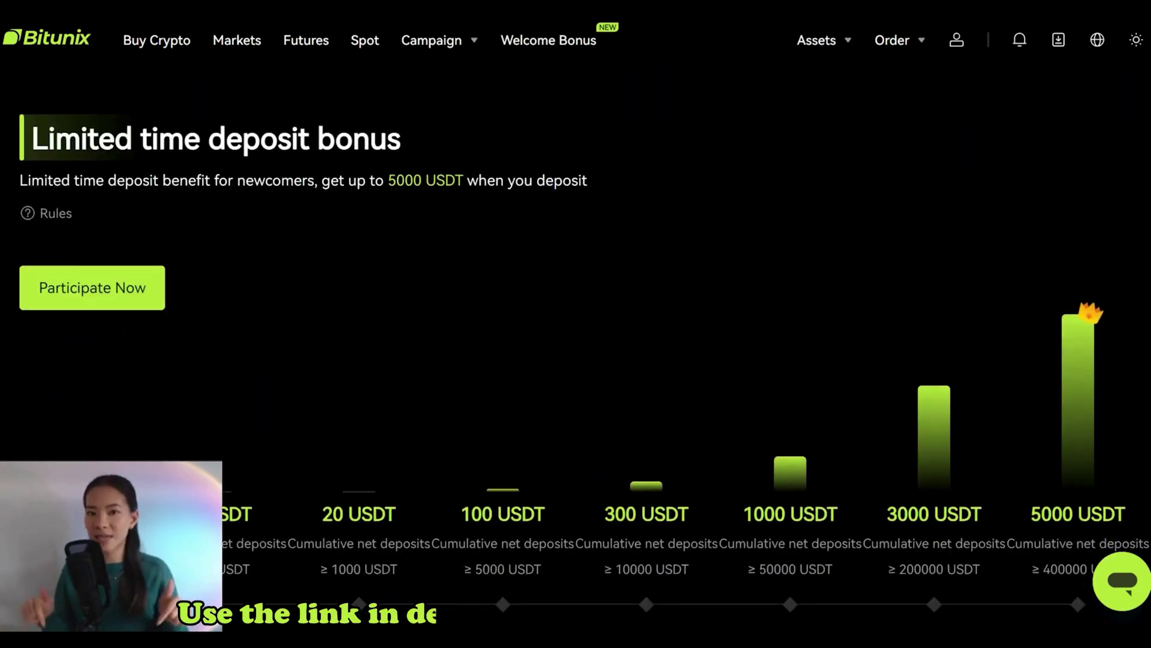
scroll(576, 347, "down", 6)
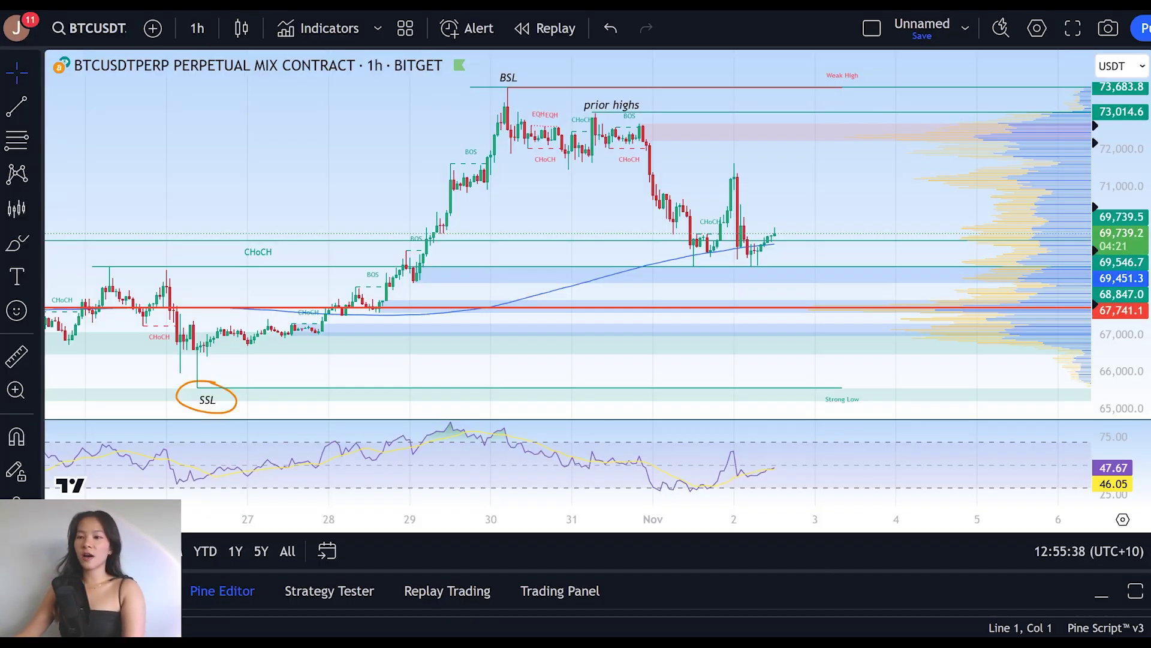
- Circle the BSL label above the 30 October high on the 1-hour chart with the brush
left_click(17, 242)
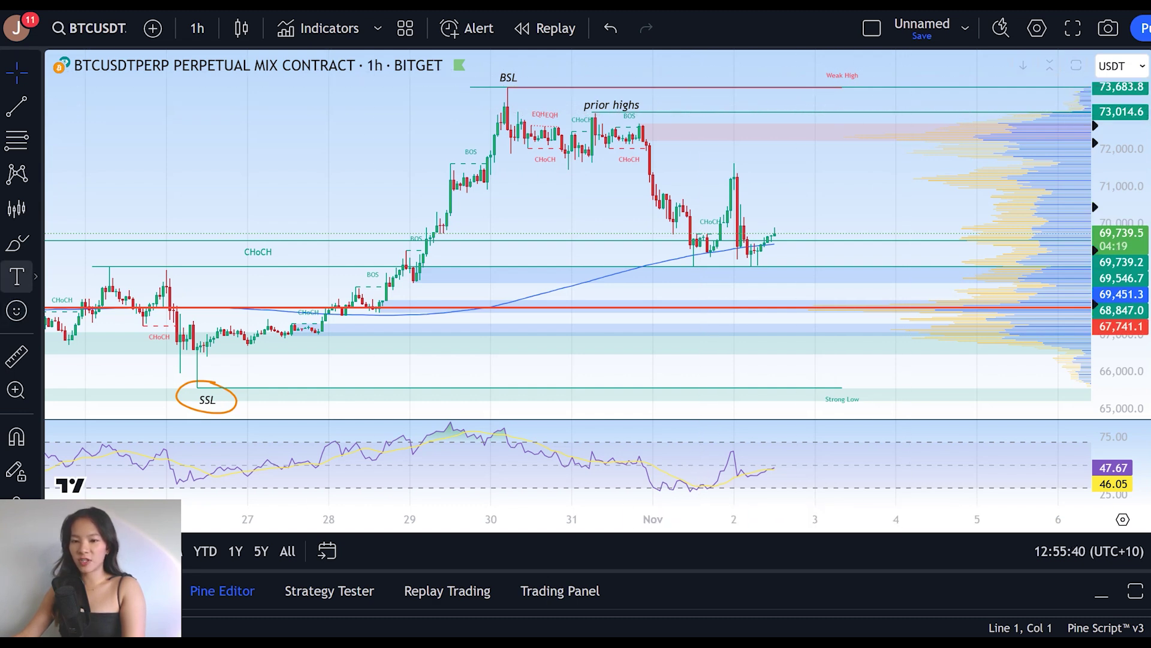
mouse_move(514, 66)
left_mouse_down()
mouse_move(507, 97)
mouse_move(514, 66)
left_mouse_up()
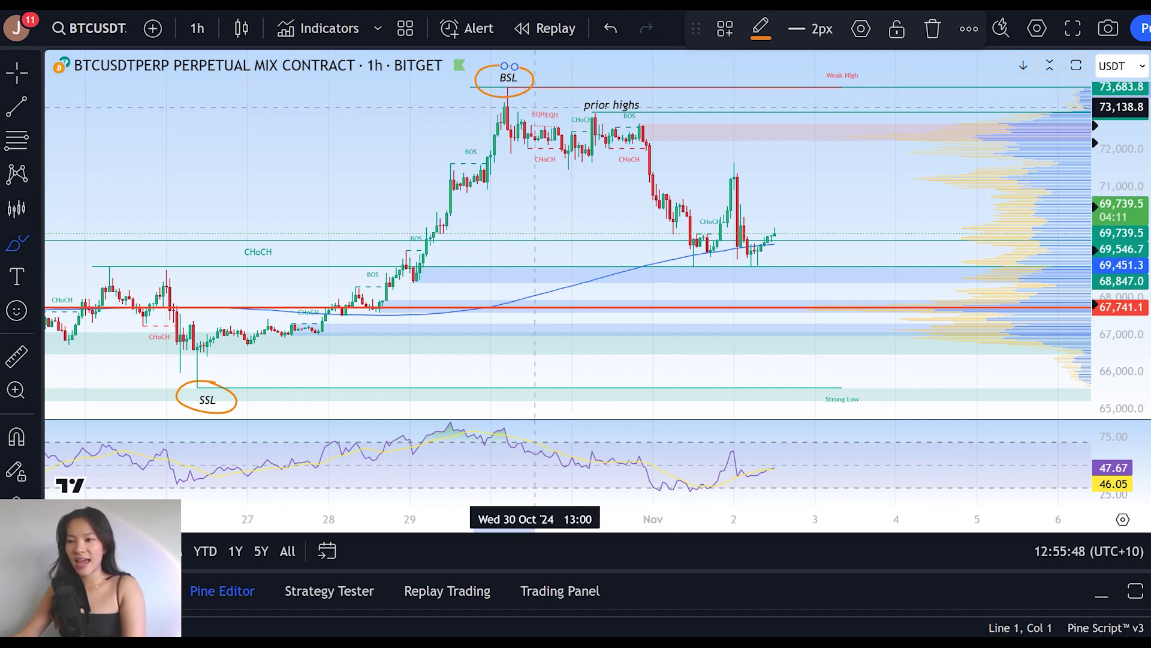
- Sketch a descending line and a wavy path from the BSL high, mark the prior highs, and undo these strokes
left_click_drag(508, 87, 579, 97)
key("ctrl+z")
left_click_drag(511, 89, 894, 190)
mouse_move(550, 62)
left_mouse_down()
mouse_move(661, 72)
mouse_move(819, 159)
left_mouse_up()
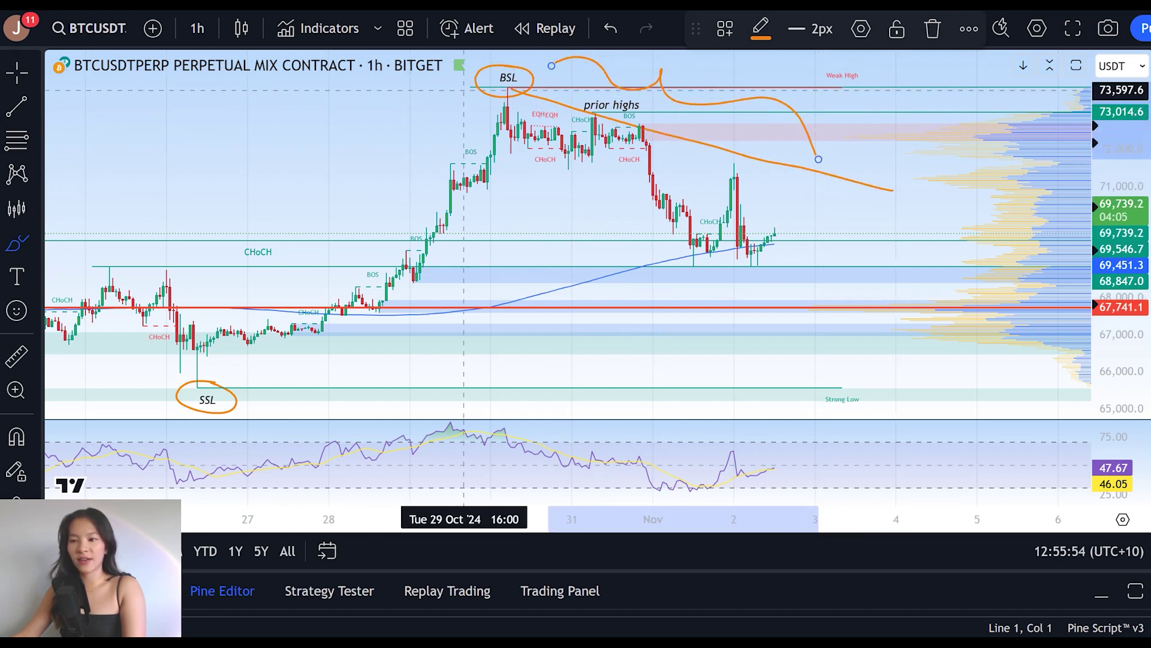
mouse_move(589, 113)
left_mouse_down()
mouse_move(602, 122)
mouse_move(586, 113)
mouse_move(683, 111)
mouse_move(640, 138)
mouse_move(646, 126)
left_mouse_up()
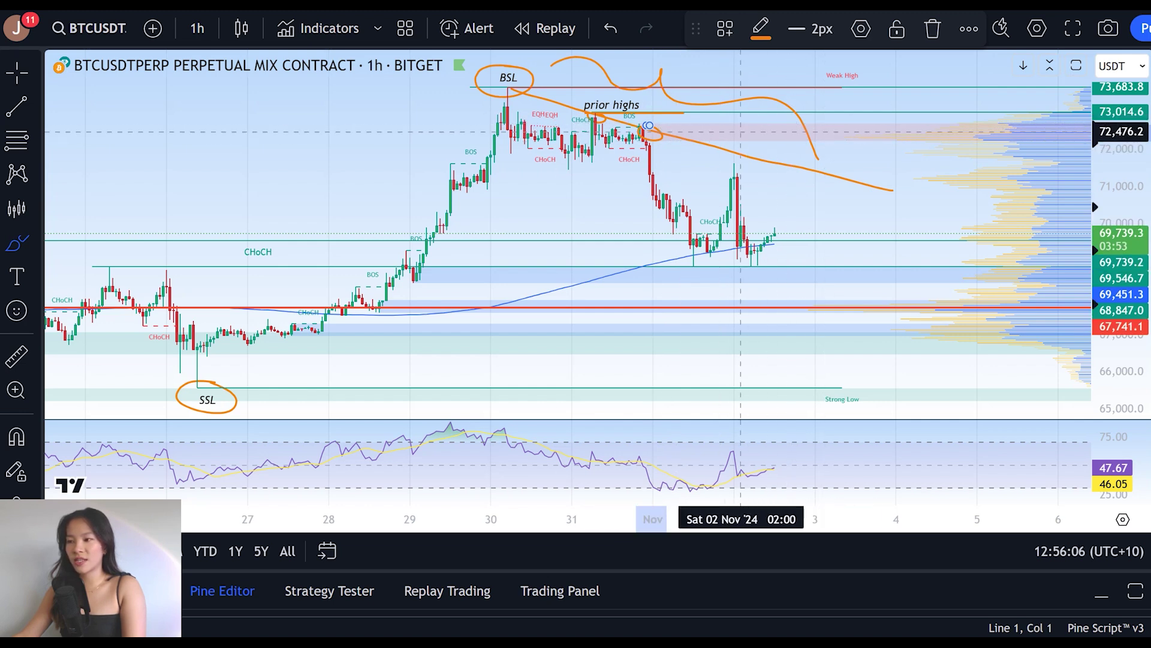
key("ctrl+z")
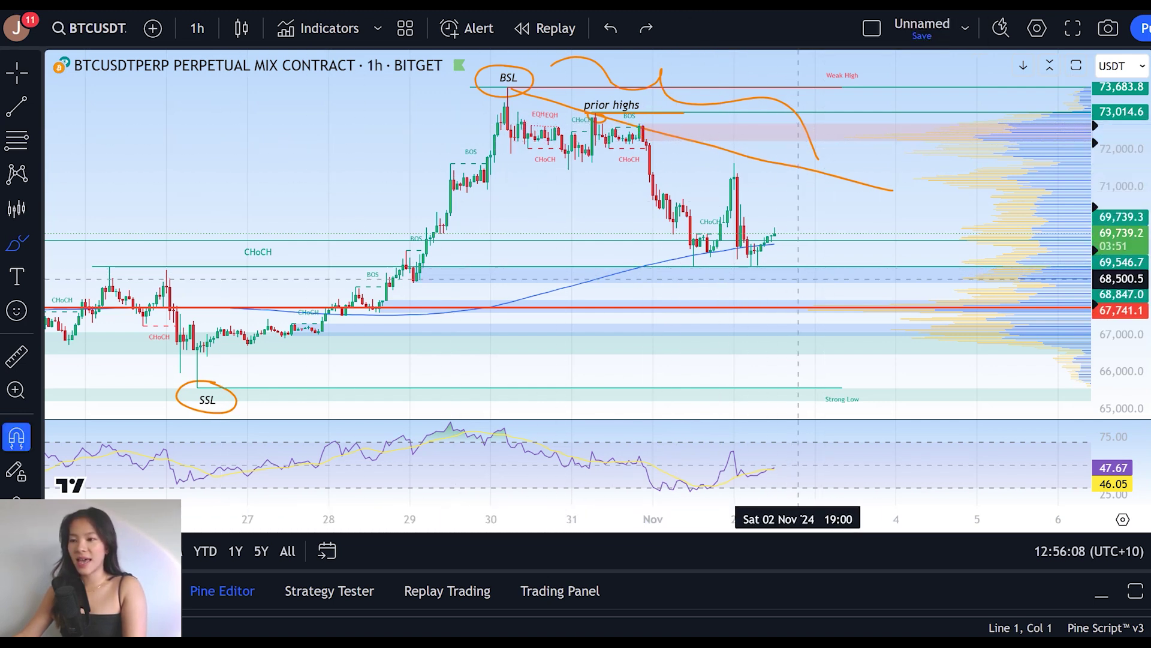
key("ctrl+z")
key("ctrl+z")
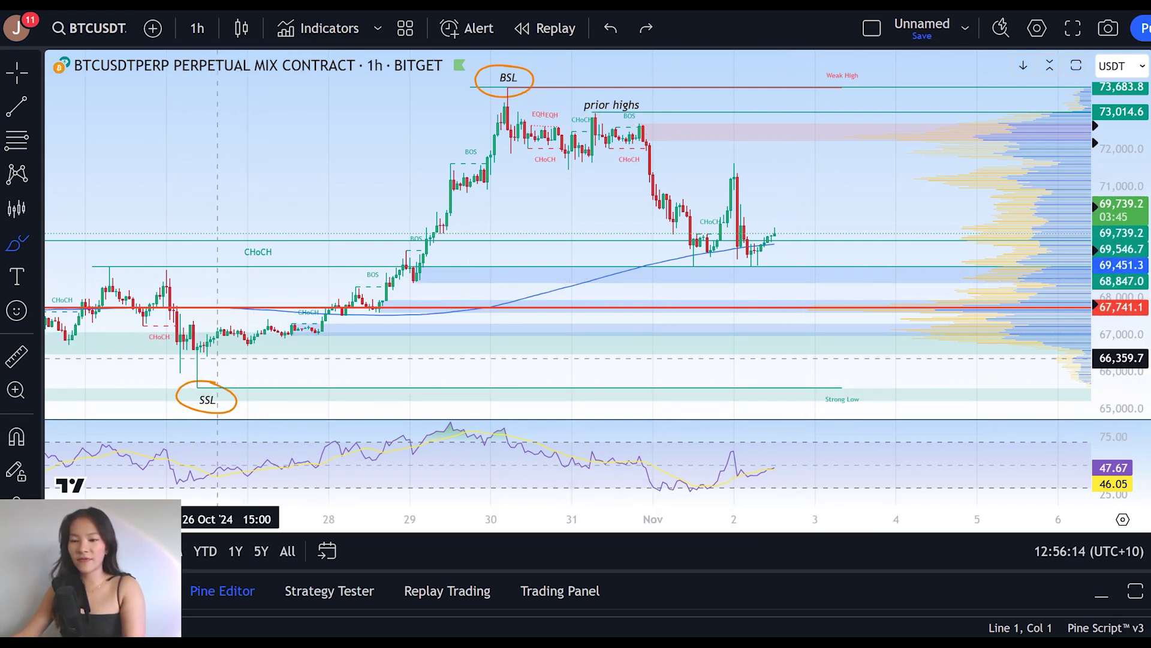
- Sketch a line along the lower green zone above the SSL label, and undo it
mouse_move(167, 328)
left_mouse_down()
mouse_move(146, 342)
mouse_move(426, 355)
left_mouse_up()
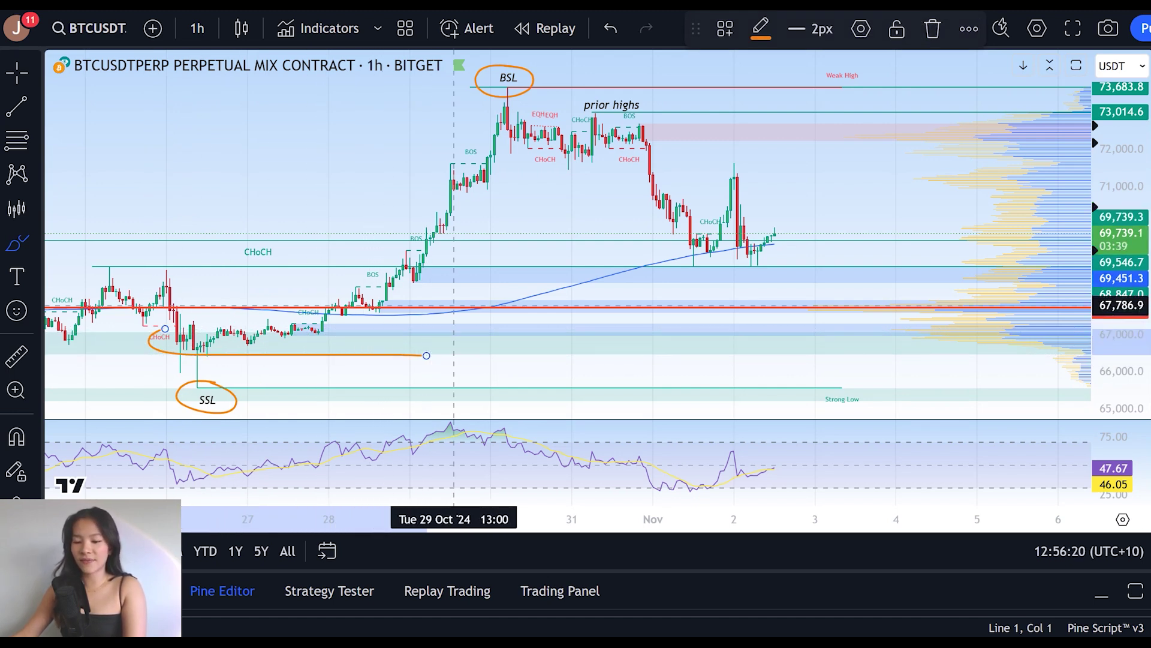
key("ctrl+z")
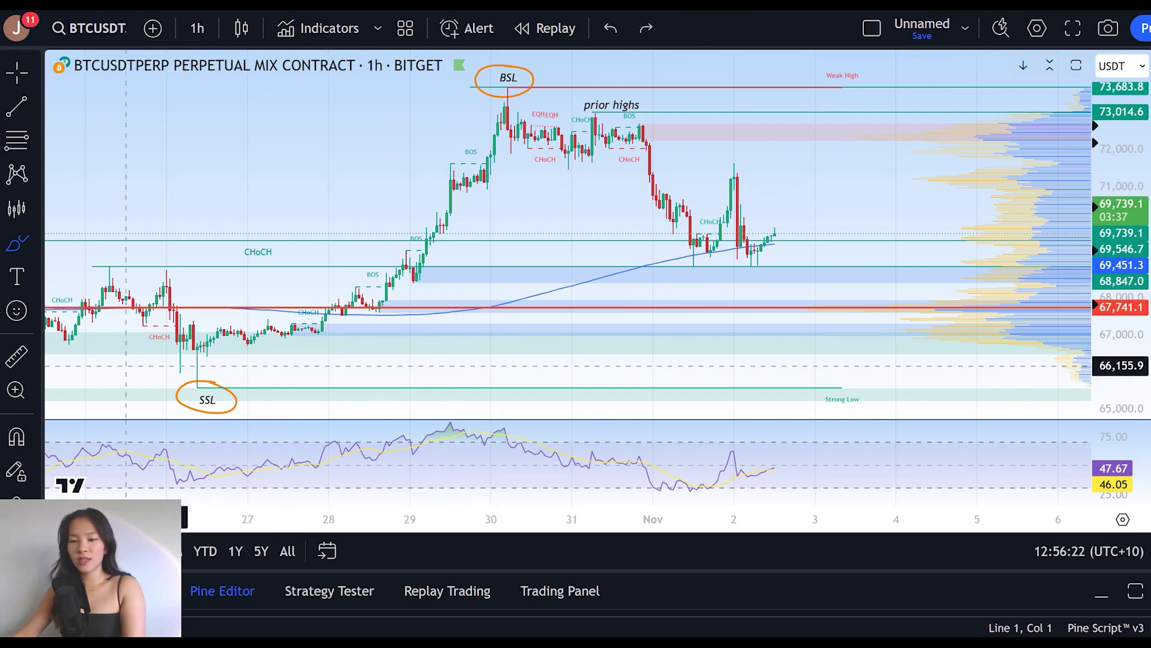
- Draw horizontal brush lines below the lower green zone and at the prior highs, and outline the CHoCH band between them
left_click(836, 357)
left_click(128, 111)
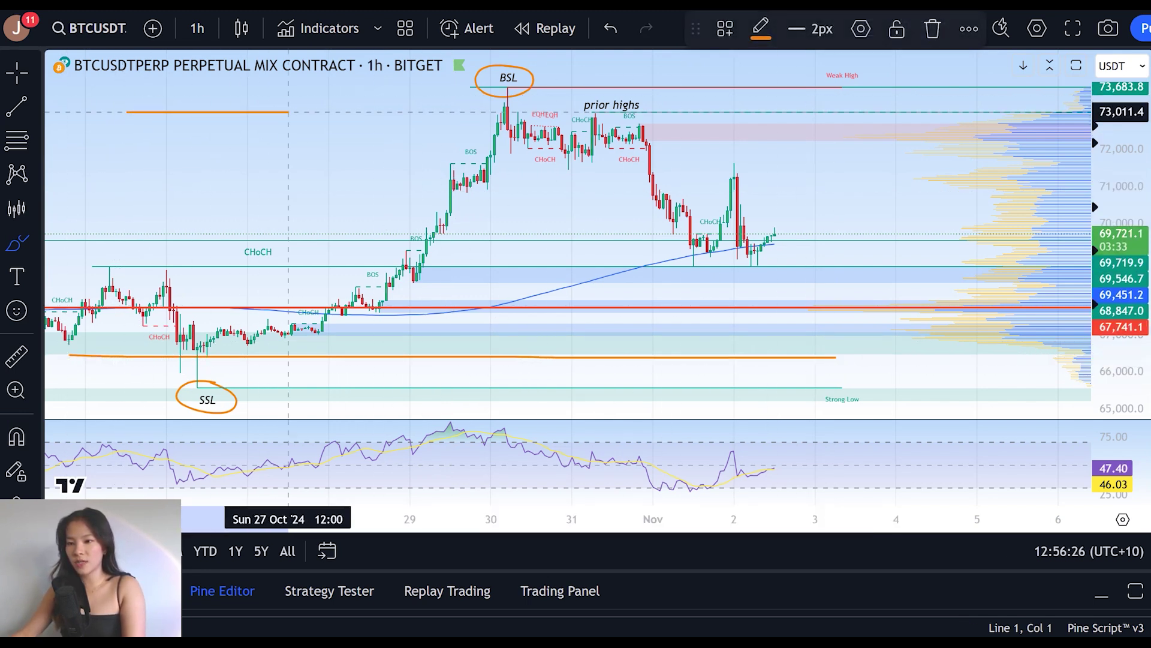
left_click(679, 111)
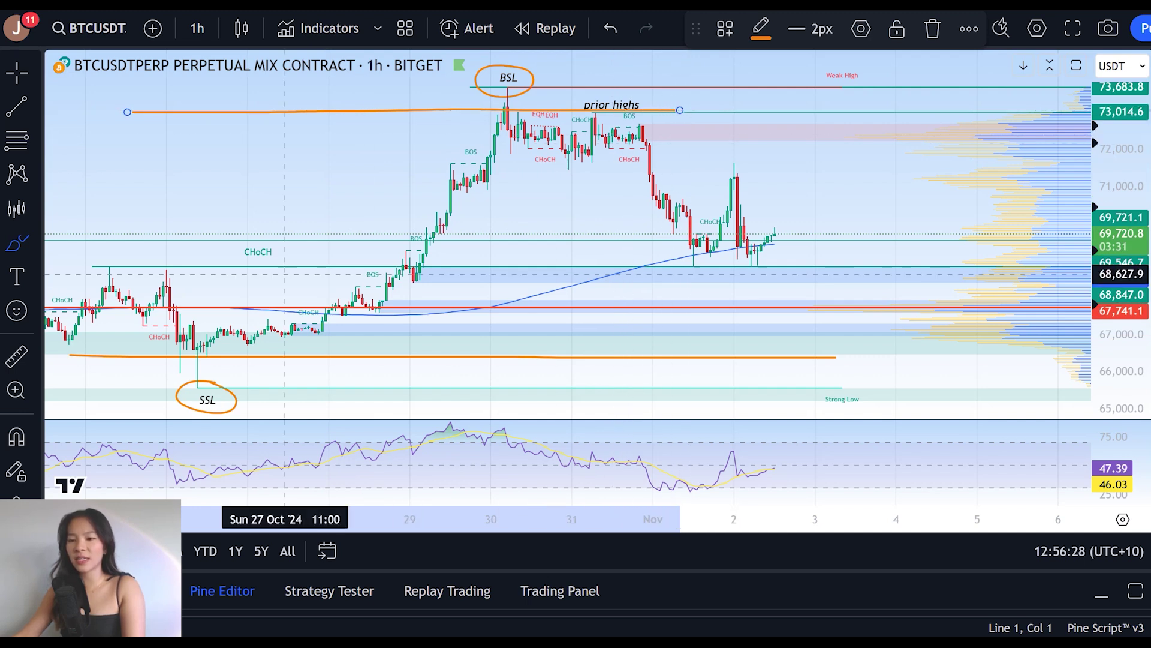
left_click(155, 238)
mouse_move(92, 256)
left_mouse_down()
mouse_move(642, 263)
mouse_move(871, 246)
mouse_move(160, 241)
left_mouse_up()
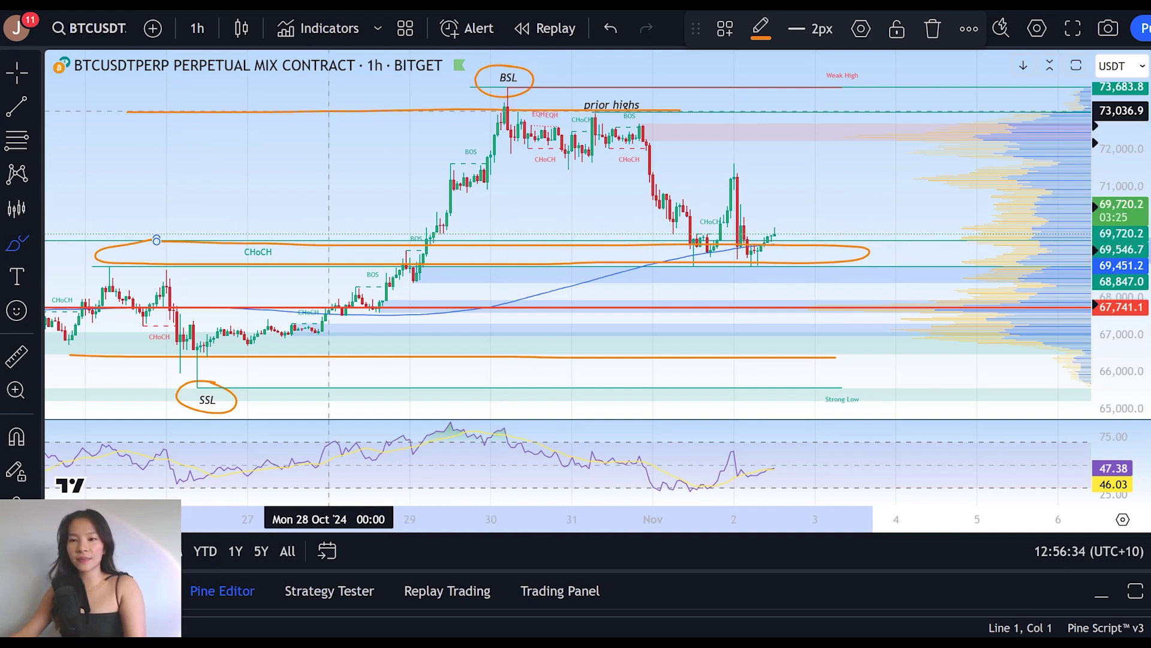
- Switch to the daily Binance BTCUSDT chart and sketch the October rally and pullback with the brush, undoing the surplus strokes
key("ctrl+Tab")
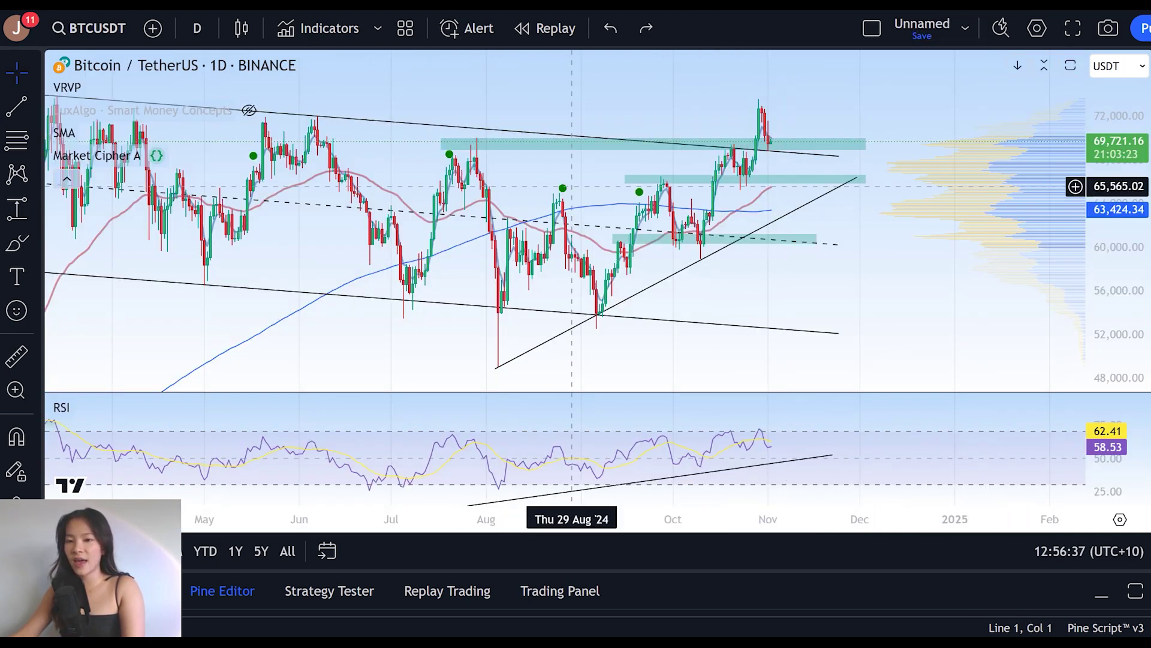
left_click(17, 243)
mouse_move(699, 239)
left_mouse_down()
mouse_move(740, 133)
mouse_move(715, 142)
mouse_move(753, 99)
left_mouse_up()
left_click_drag(596, 303, 716, 241)
key("ctrl+z")
key("ctrl+z")
key("ctrl+z")
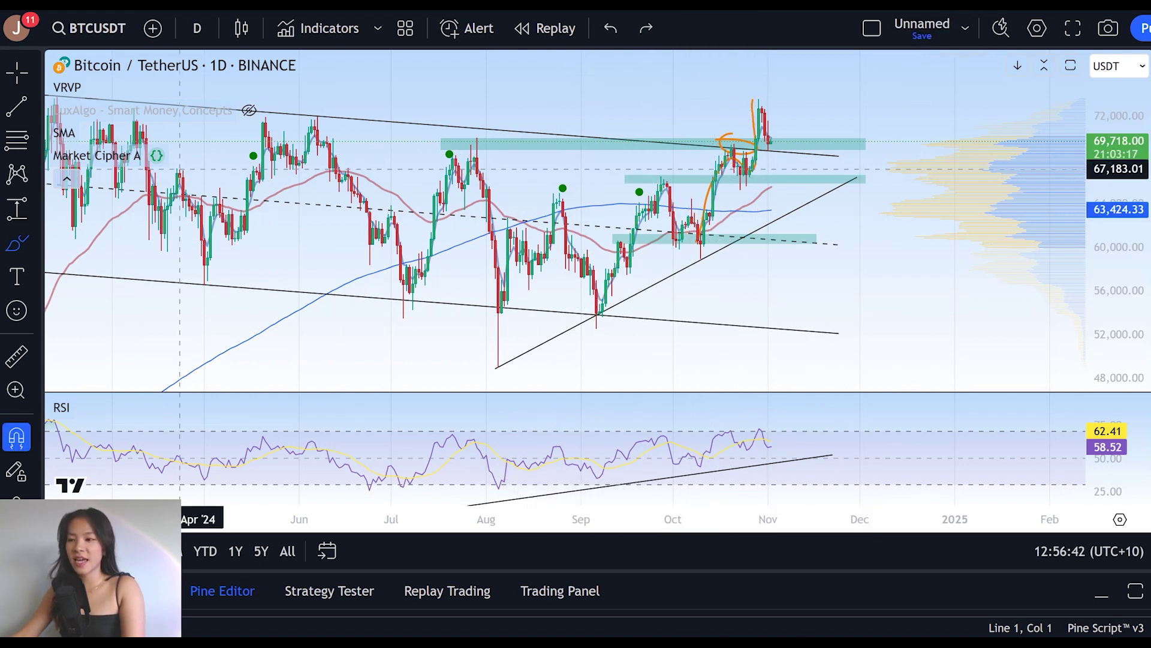
- Return to the 1-hour Bitget chart and draw a trend line descending along the RSI highs from 30 Oct 02:00 to 2 Nov
key("ctrl+Tab")
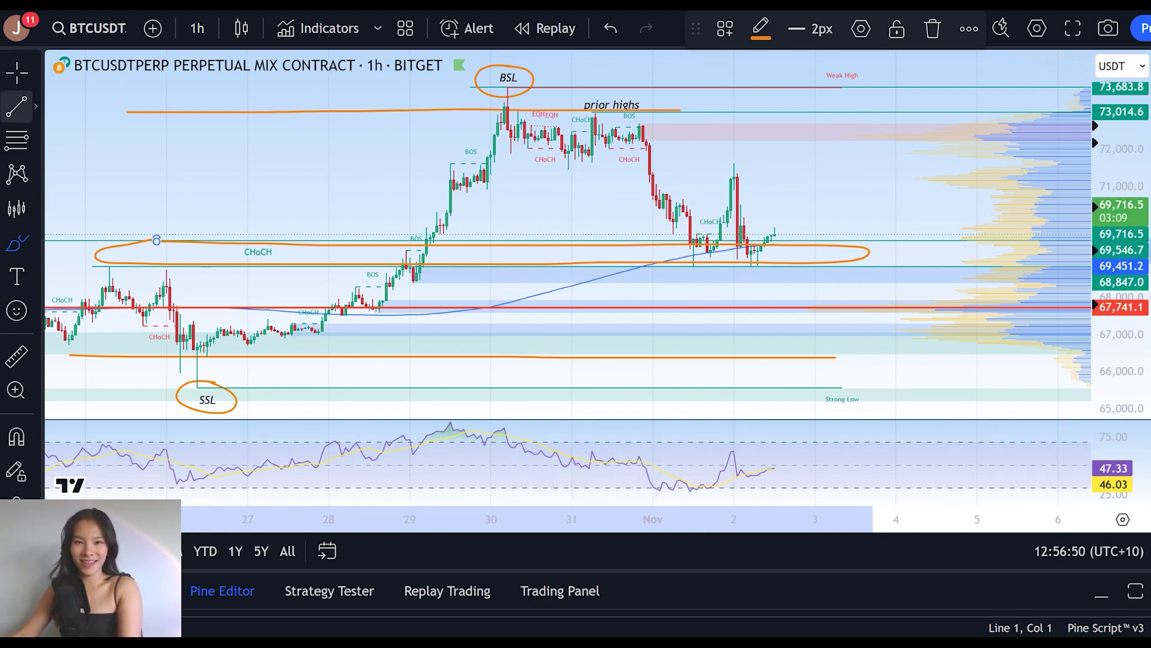
left_click(17, 107)
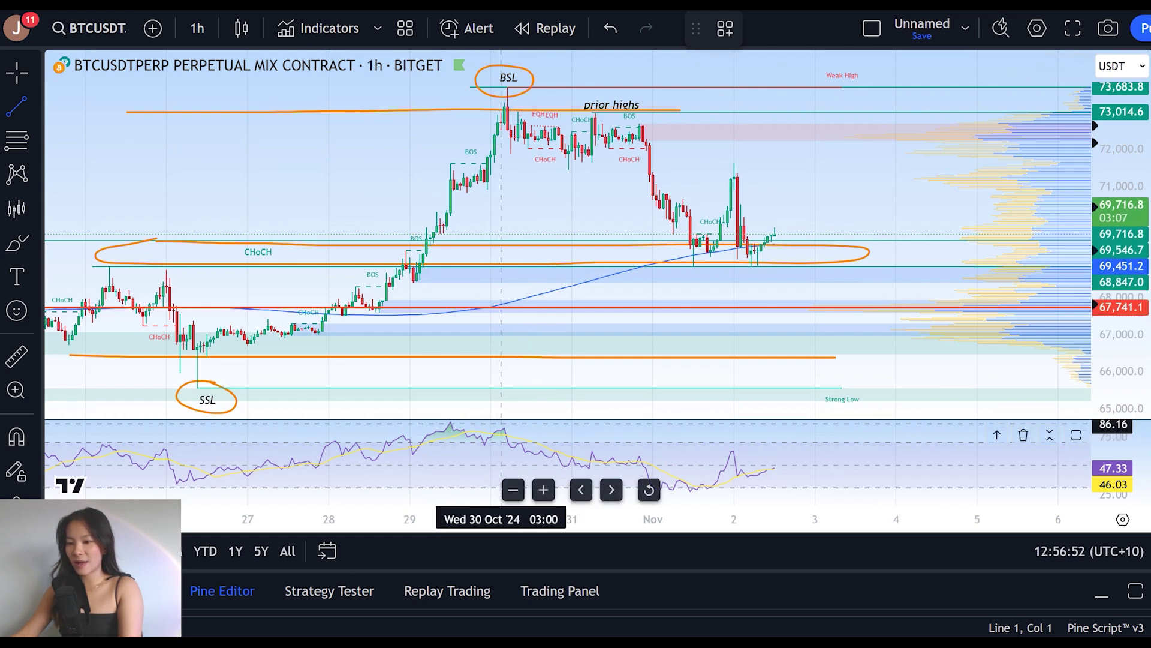
left_click(497, 425)
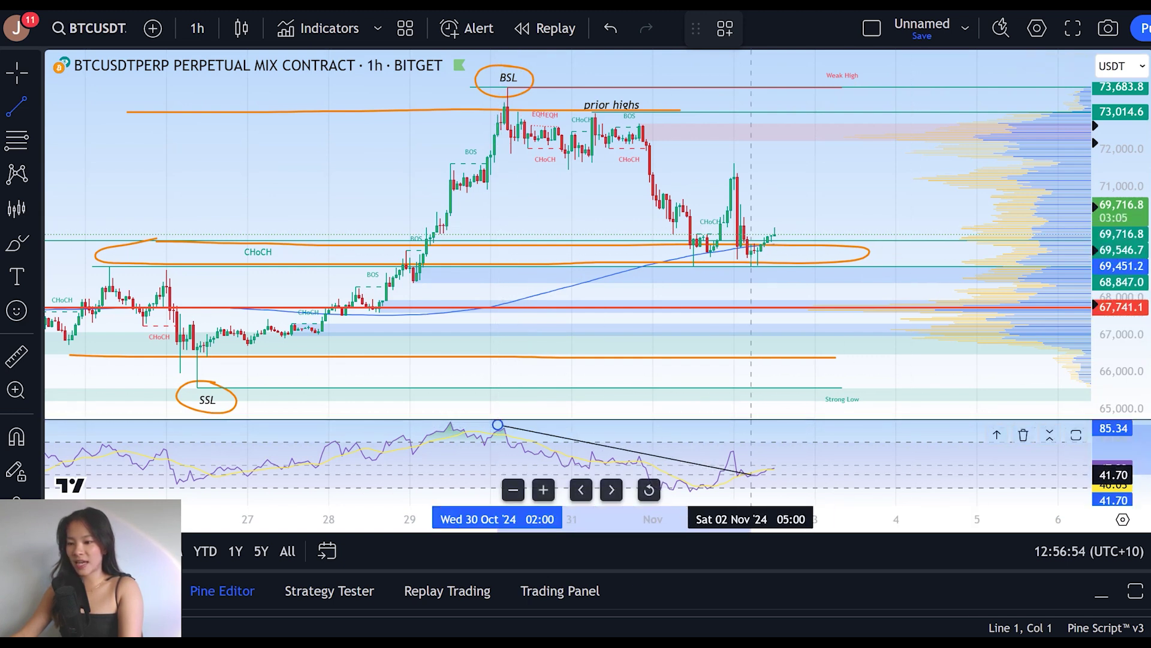
left_click(781, 487)
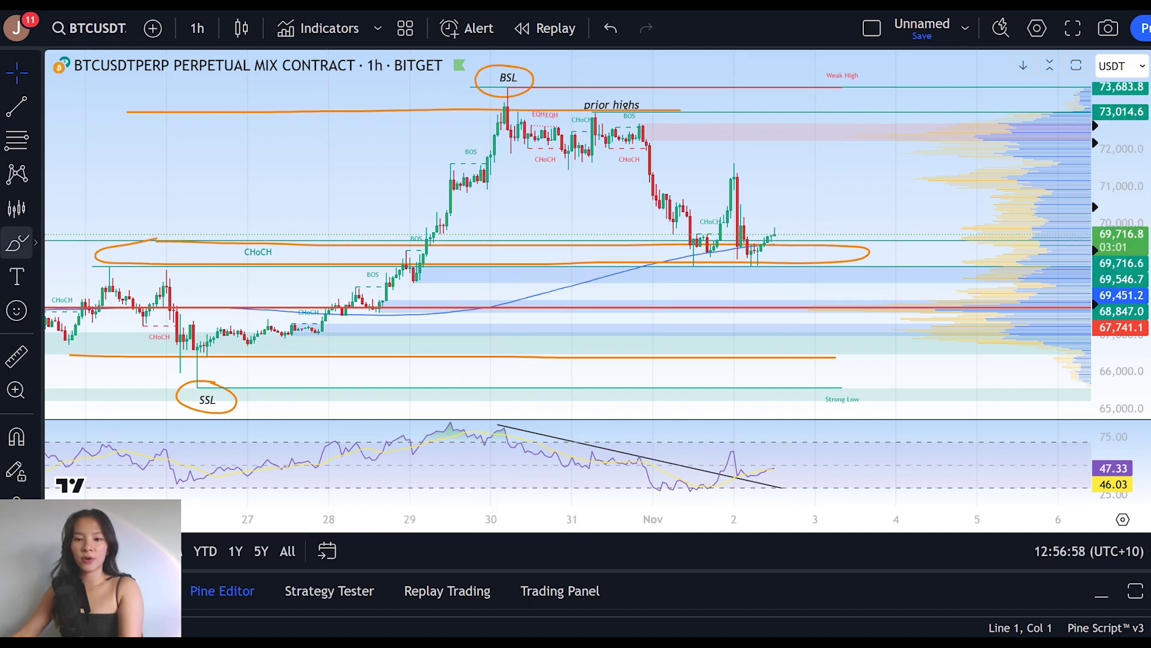
left_click(18, 243)
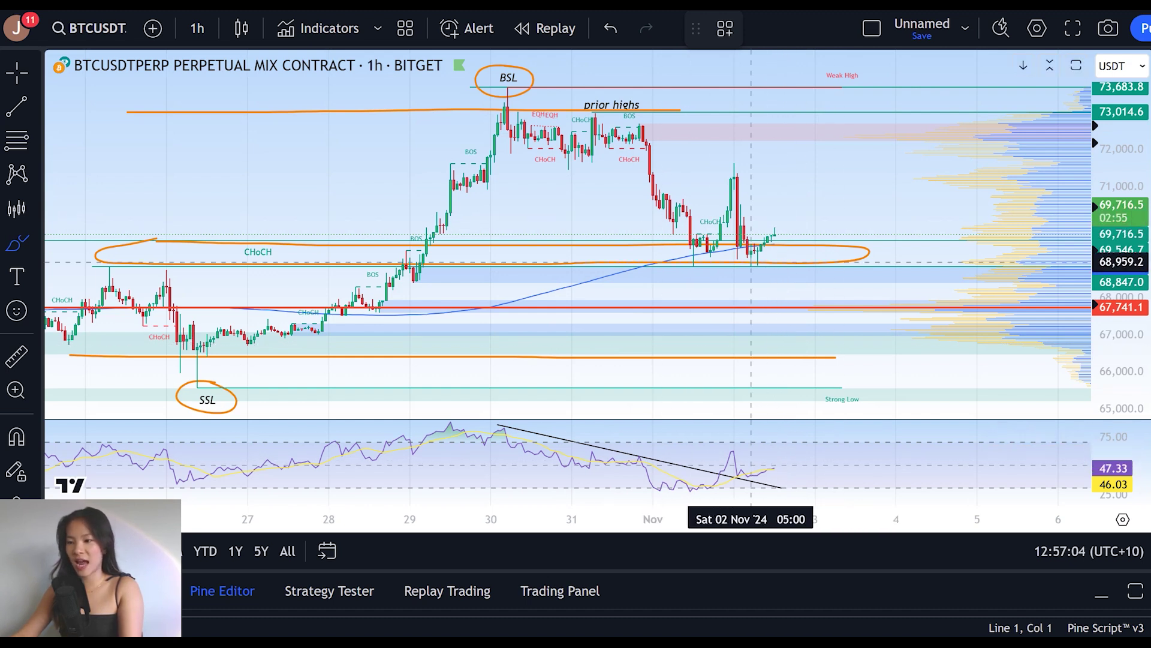
- Draw a trend line rising along the RSI lows from 1 Nov 10:00 to 2 Nov 23:00, adjusting its start point
key("alt+t")
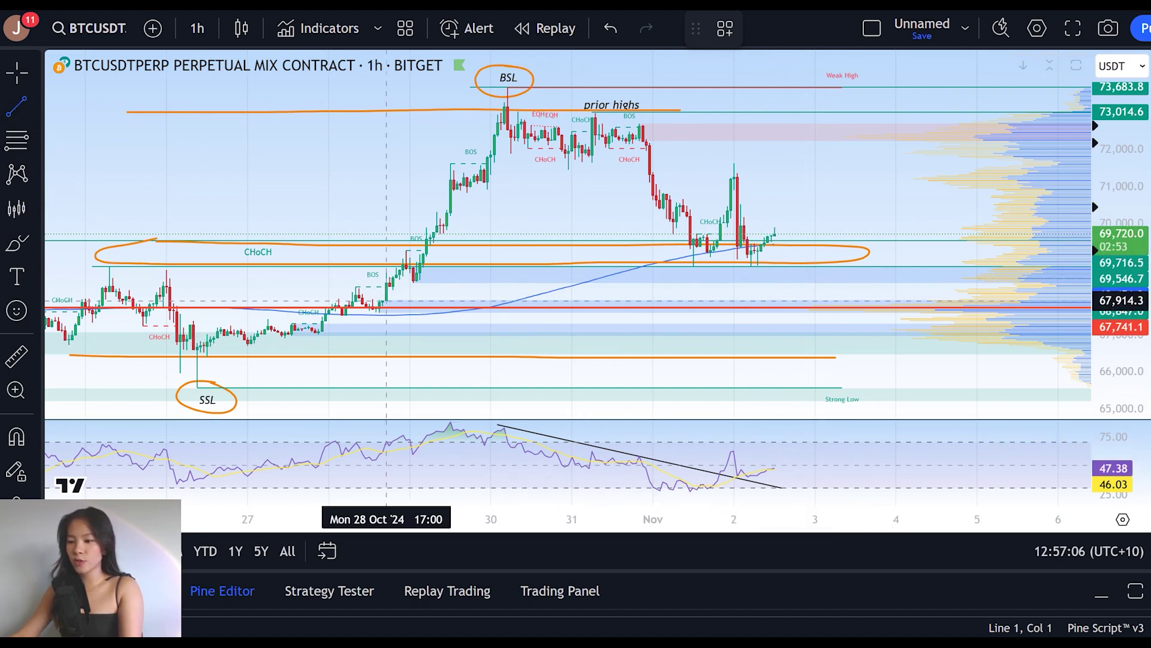
left_click(693, 490)
left_click(811, 463)
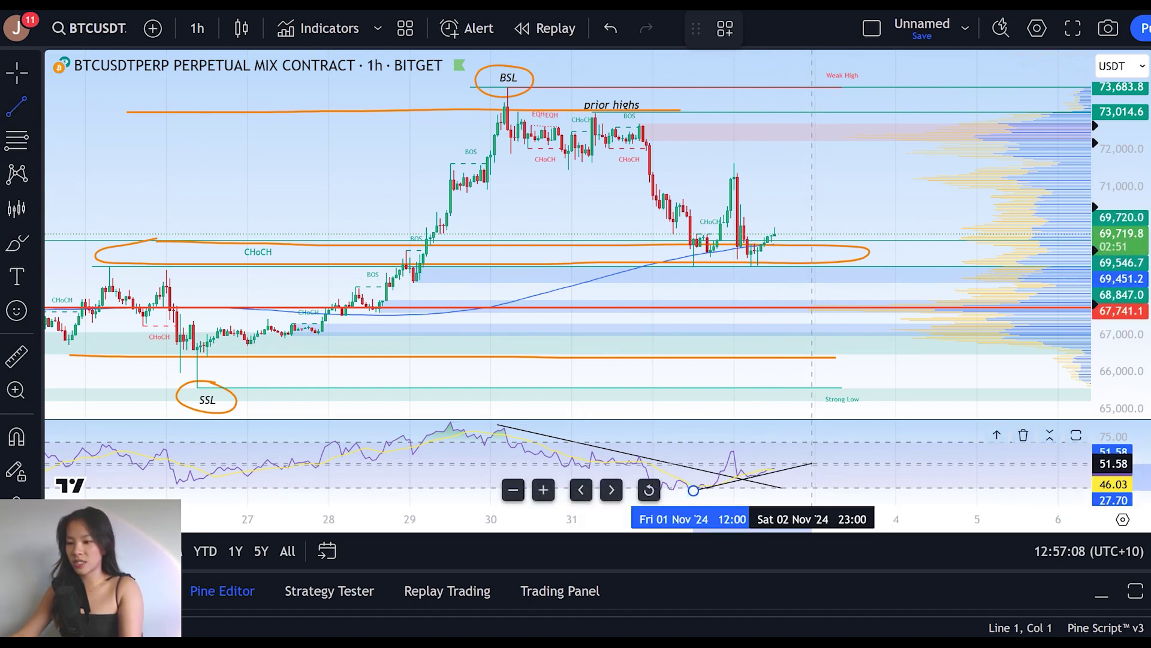
left_click(825, 453)
left_click_drag(812, 463, 804, 459)
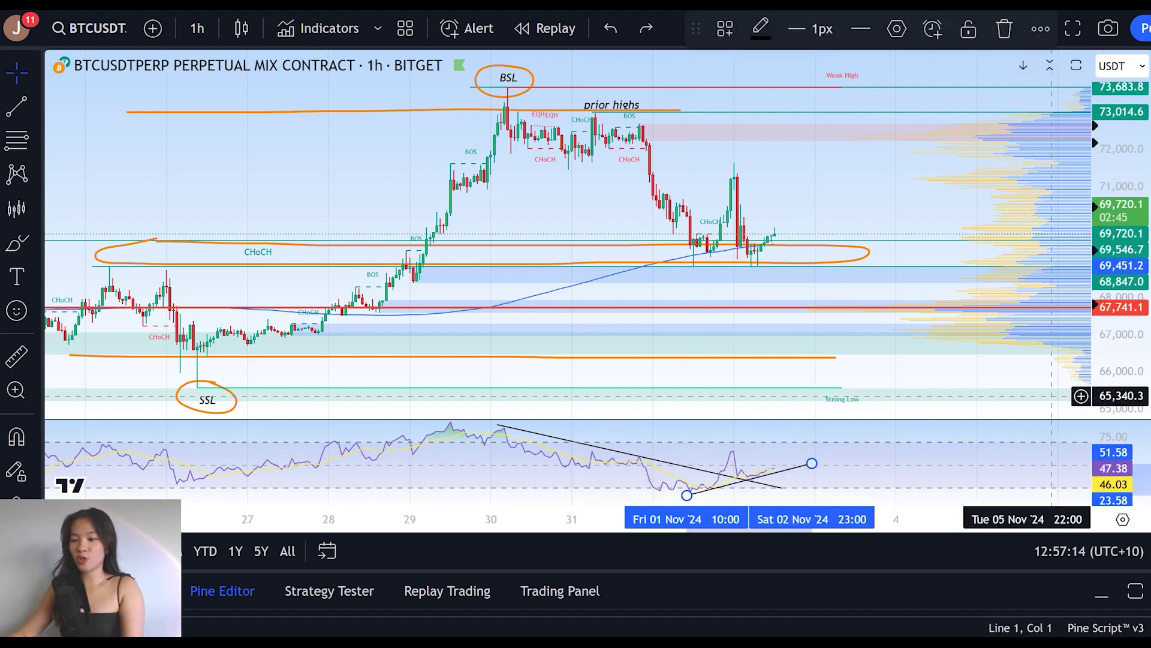
- Sketch a rising brush arrow from the latest price and outline the red zone under the prior highs
left_click(16, 243)
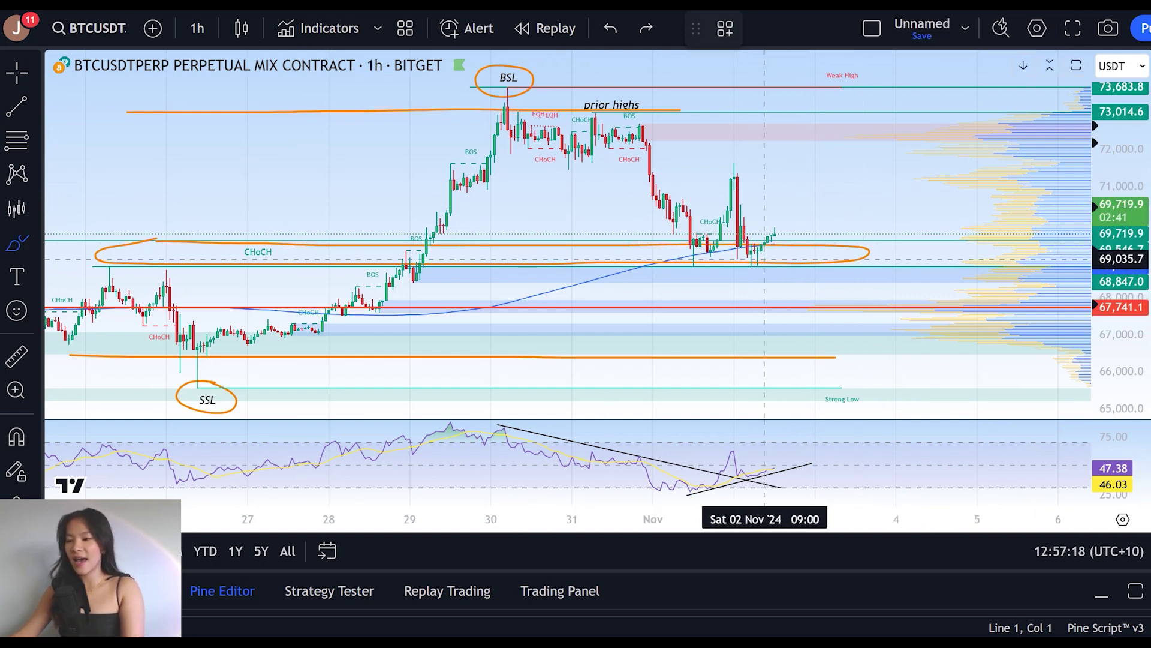
mouse_move(771, 256)
left_mouse_down()
mouse_move(835, 127)
mouse_move(846, 150)
left_mouse_up()
mouse_move(811, 101)
left_mouse_down()
mouse_move(632, 97)
mouse_move(727, 151)
mouse_move(866, 141)
mouse_move(832, 101)
left_mouse_up()
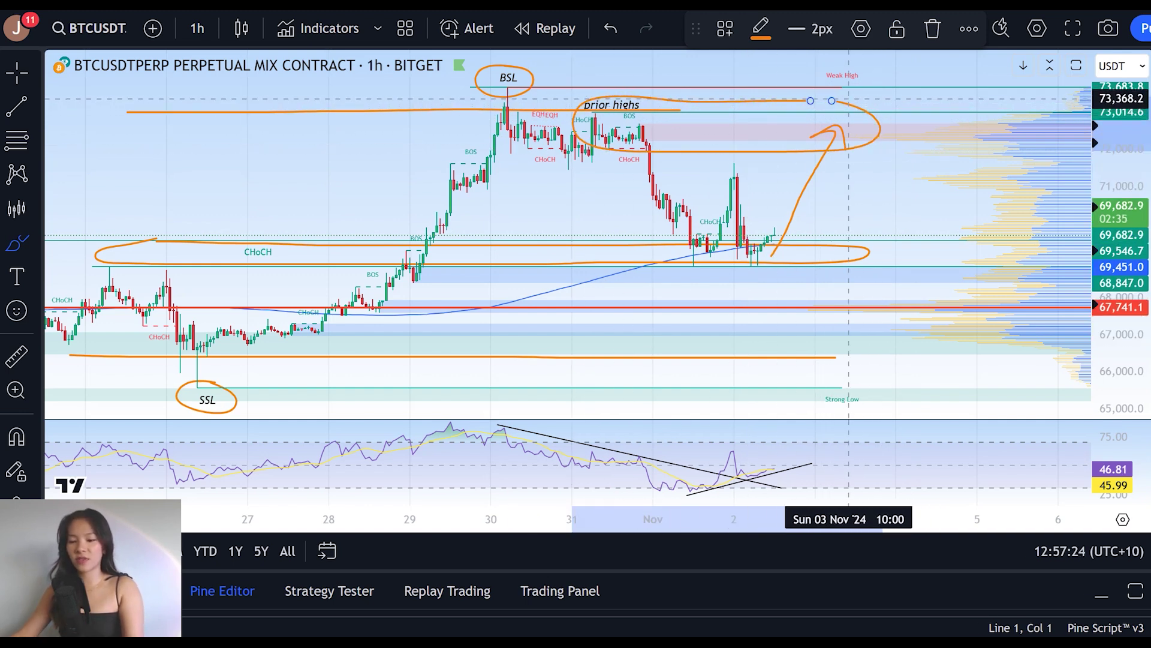
- Undo the arrow, the zone outlines, the prior-highs brush line and both RSI trend lines
key("ctrl+z")
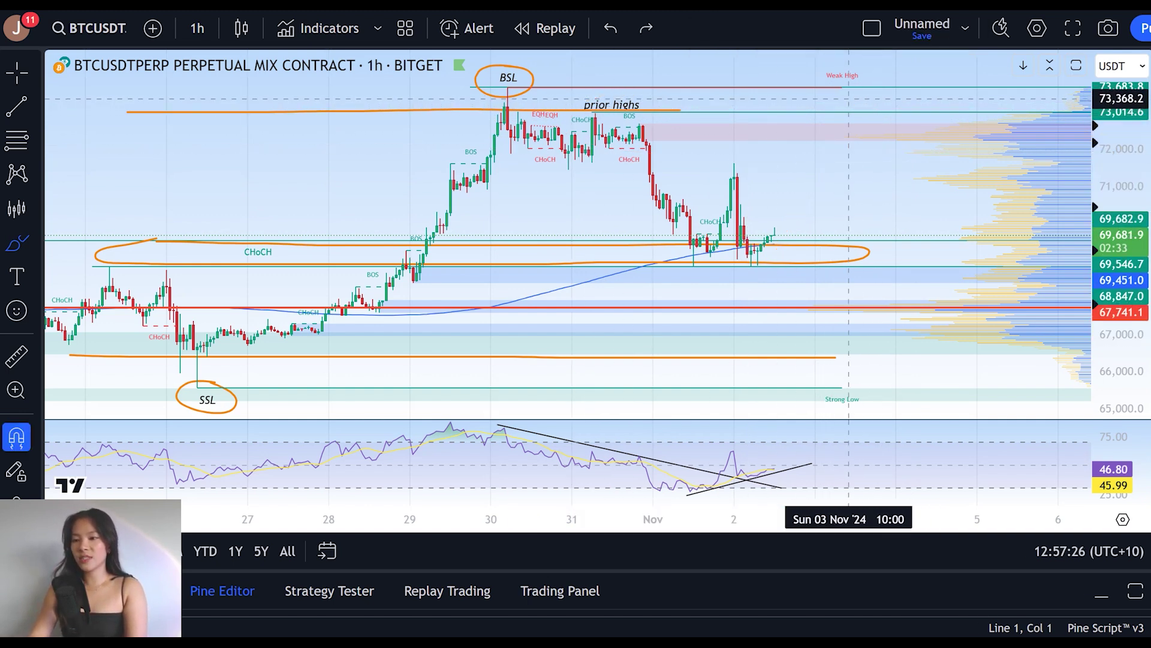
key("ctrl+z")
key("ctrl+z")
key("ctrl+z")
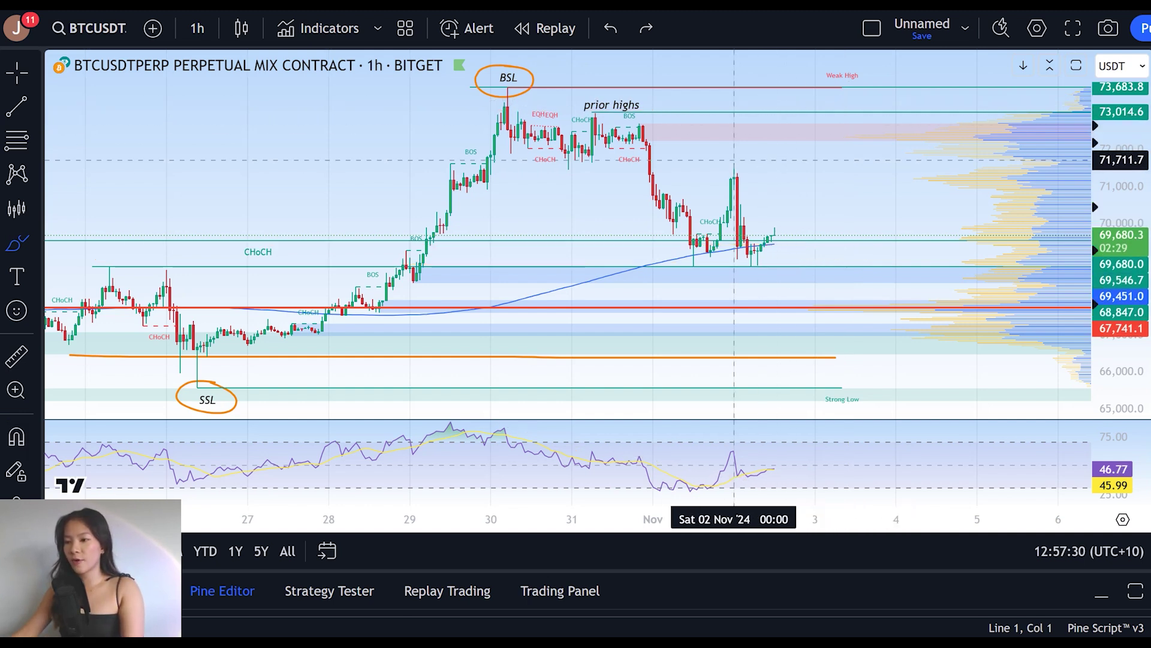
- Mark the 2 Nov high with a short horizontal brush line and switch the chart to the 30-minute interval
left_click_drag(726, 176, 767, 177)
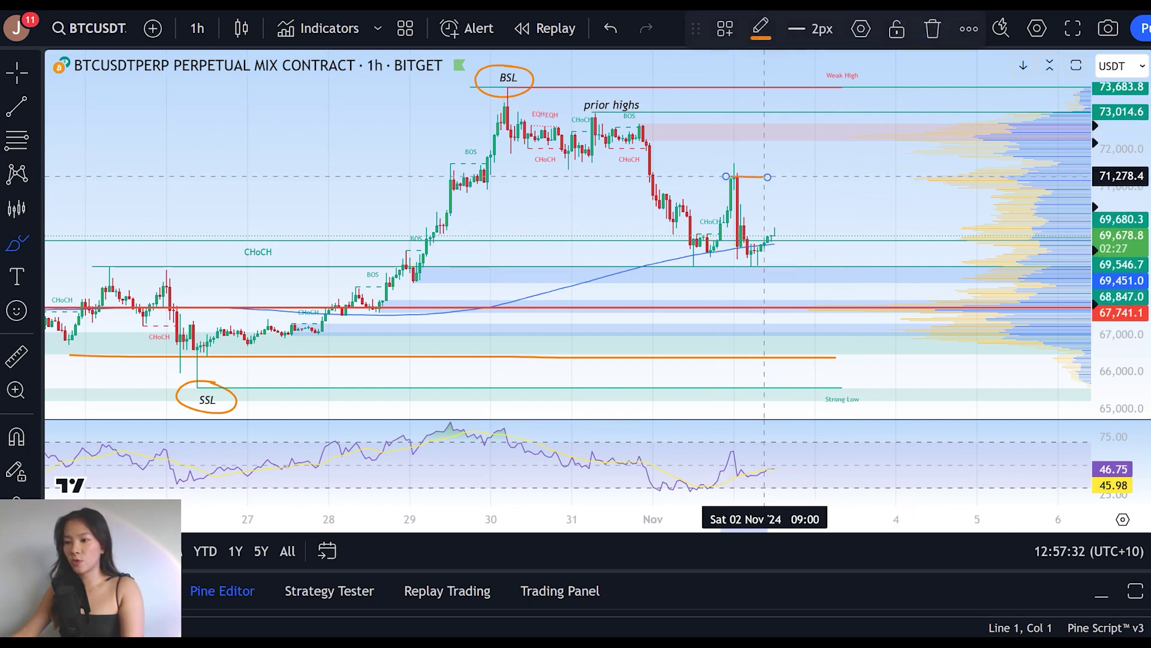
left_click(197, 28)
left_click(223, 464)
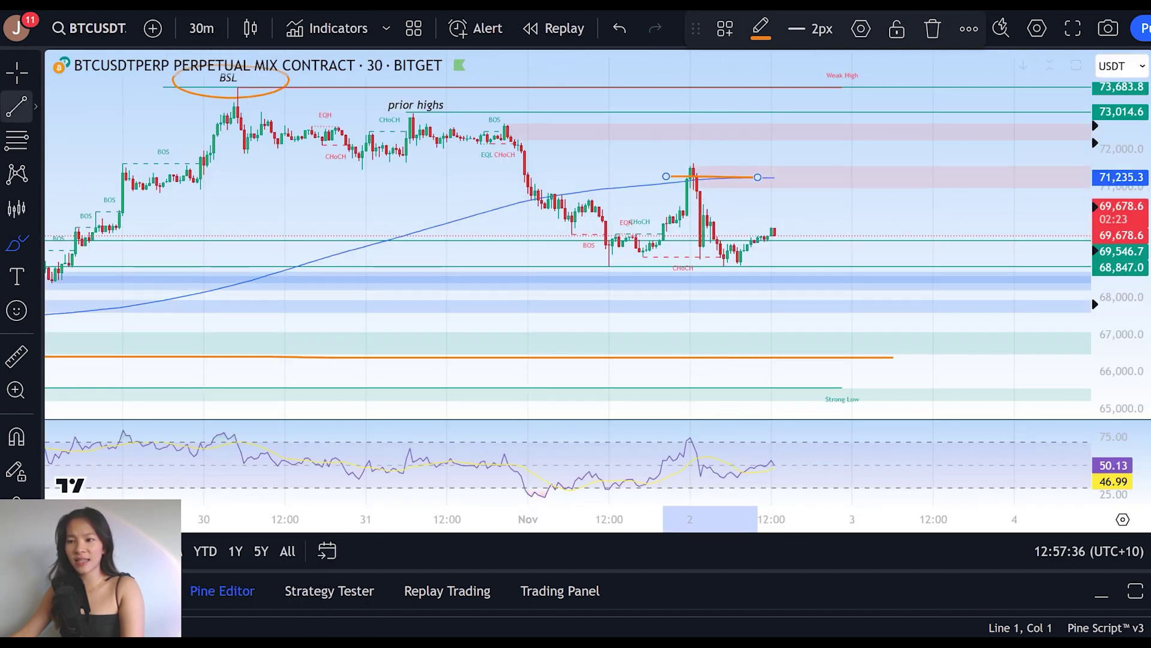
- Draw a descending trend line from the 31 Oct high through the 2 Nov high, extending past the latest price
left_click(16, 106)
left_click(504, 122)
left_click(940, 224)
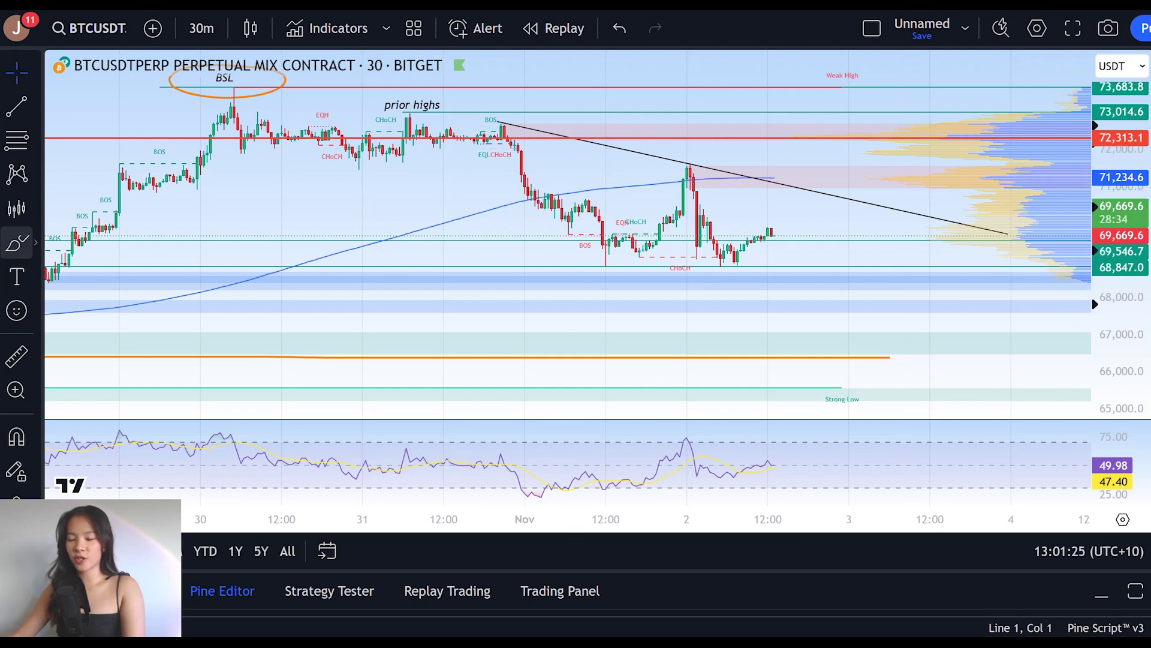
- Sketch hatch strokes and rising arrows above the trend line, and circle its starting high and the Weak High label
mouse_move(829, 136)
left_mouse_down()
mouse_move(839, 165)
mouse_move(827, 150)
mouse_move(852, 161)
left_mouse_up()
mouse_move(853, 139)
left_mouse_down()
mouse_move(862, 170)
mouse_move(876, 126)
left_mouse_up()
left_click(838, 144)
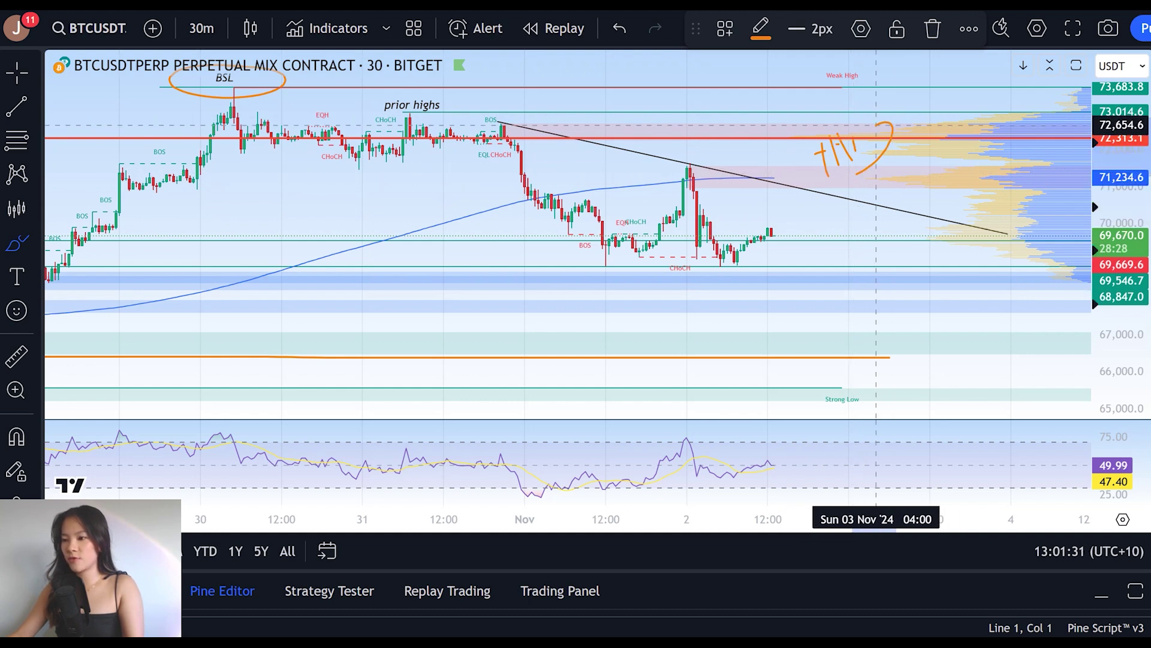
left_click_drag(512, 123, 495, 125)
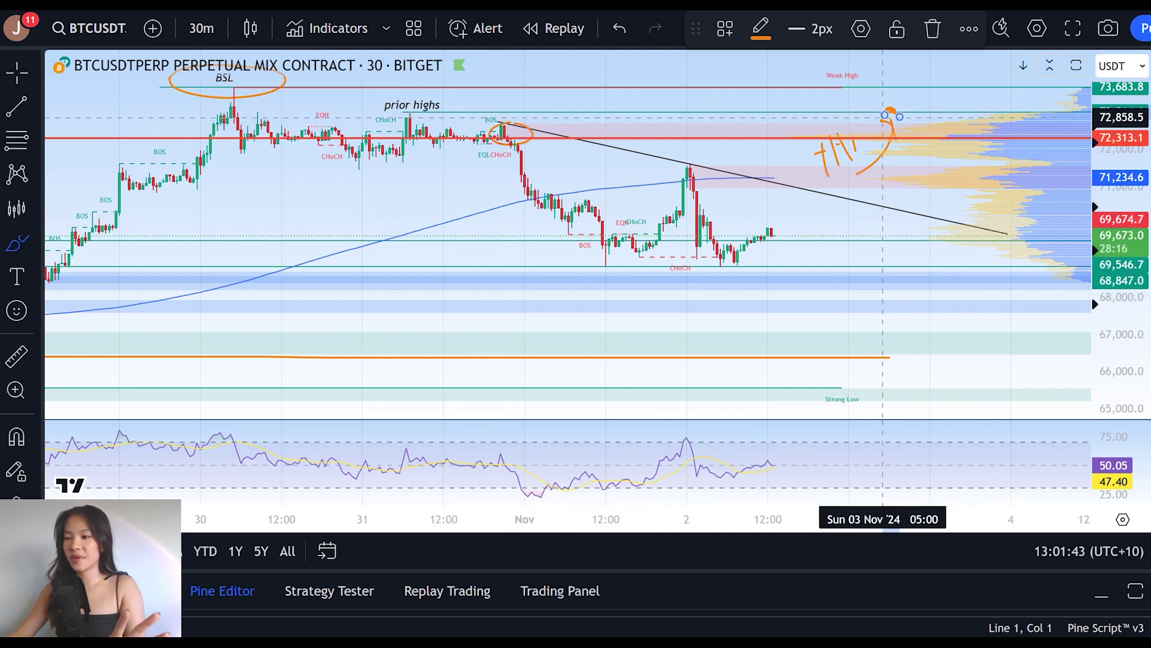
mouse_move(899, 114)
left_mouse_down()
mouse_move(916, 84)
mouse_move(819, 68)
left_mouse_up()
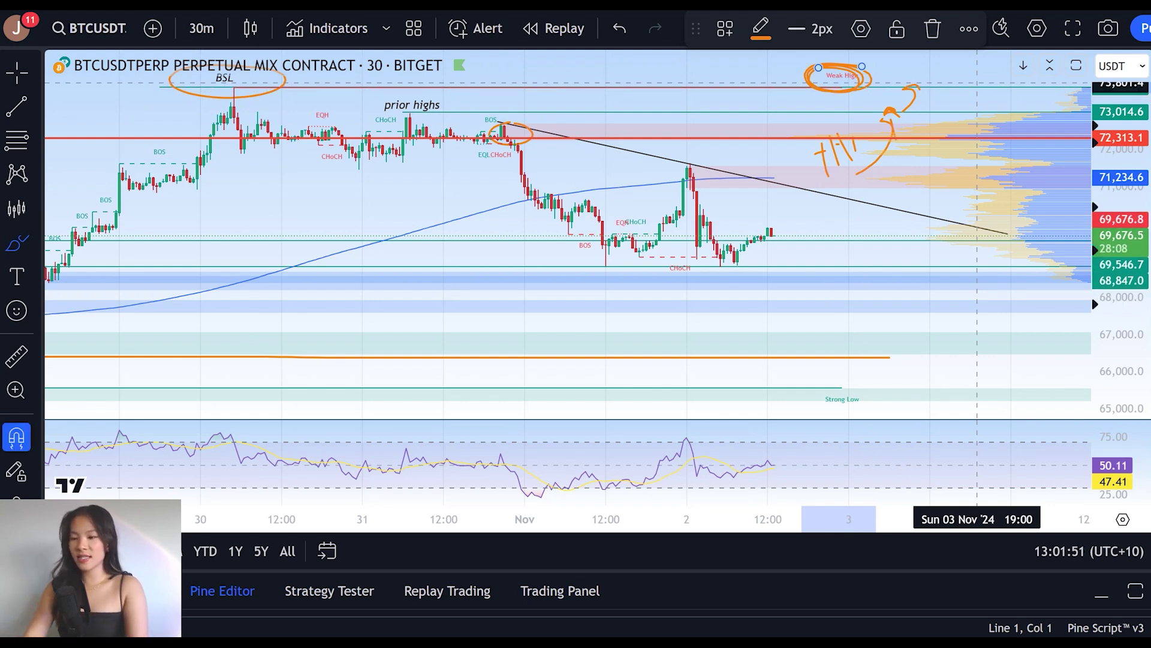
- Undo the brush strokes and the trend line, and return the chart to the 1-hour interval
key("ctrl+z")
key("ctrl+z")
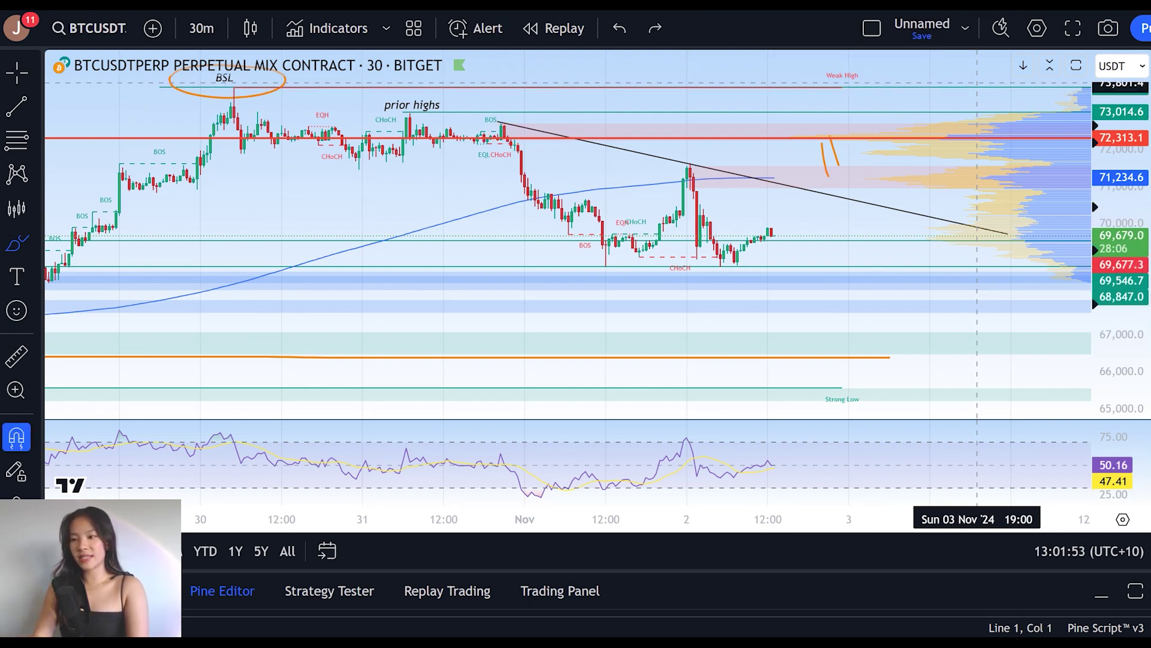
key("ctrl+z")
key("ctrl+z")
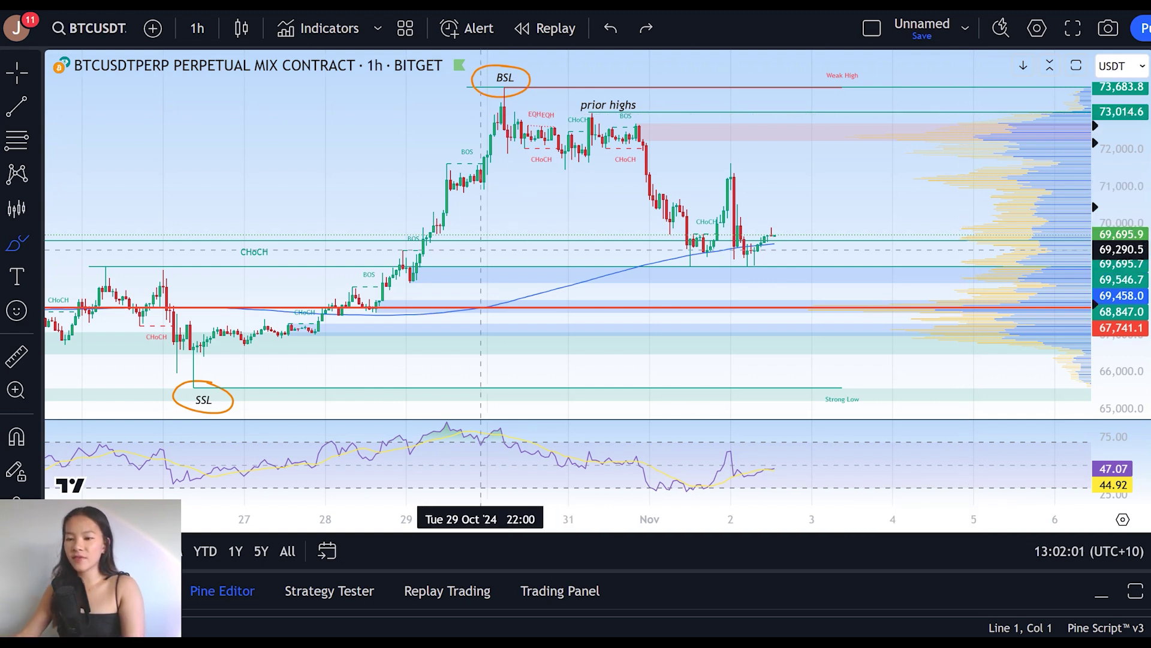
- Brush a downward path from the latest lows to below Strong Low, marking the 29 Oct low and outlining the green zone above SSL
left_click_drag(395, 279, 410, 293)
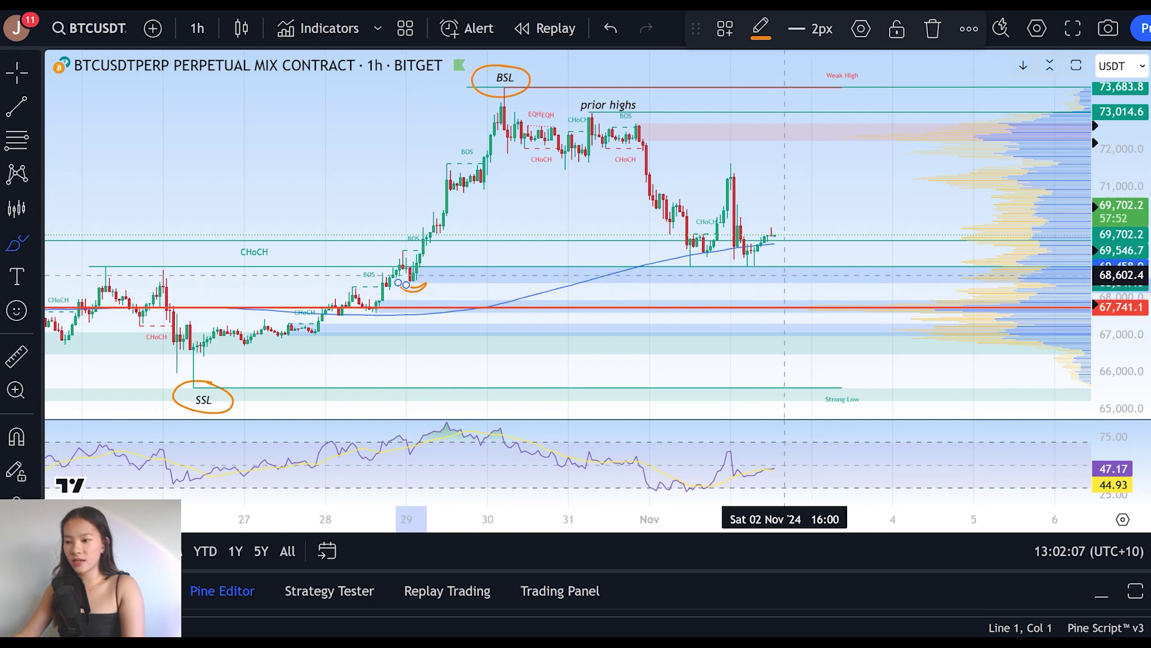
mouse_move(788, 278)
left_mouse_down()
mouse_move(775, 280)
mouse_move(808, 307)
left_mouse_up()
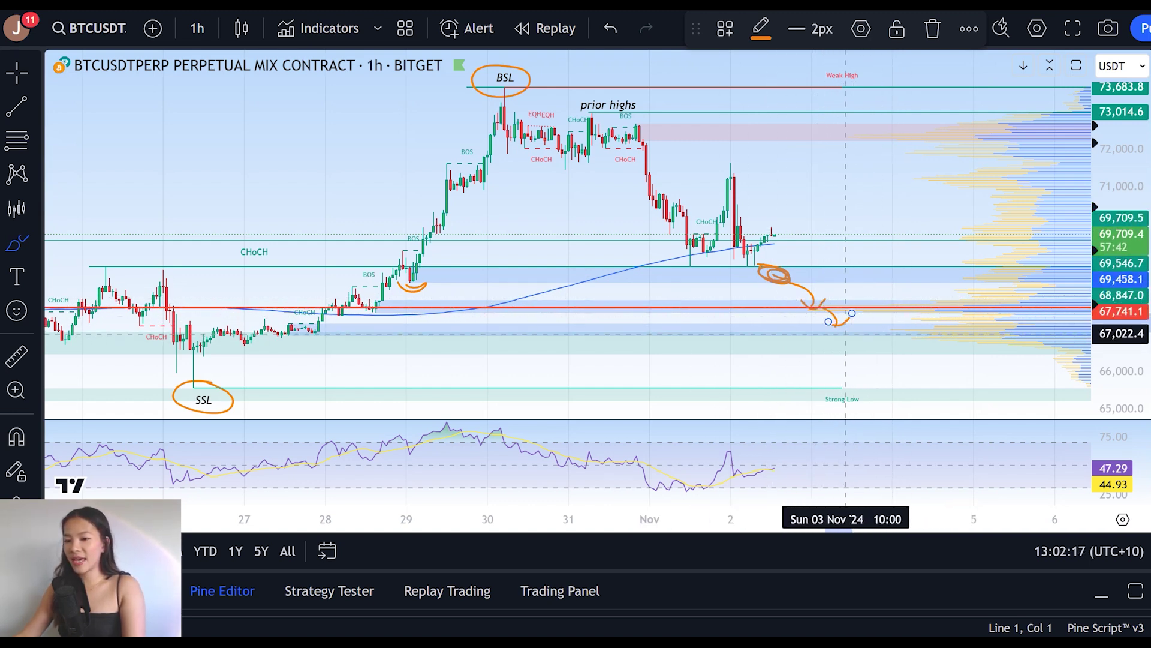
mouse_move(876, 334)
left_mouse_down()
mouse_move(431, 329)
mouse_move(165, 343)
mouse_move(462, 360)
mouse_move(872, 359)
mouse_move(864, 333)
left_mouse_up()
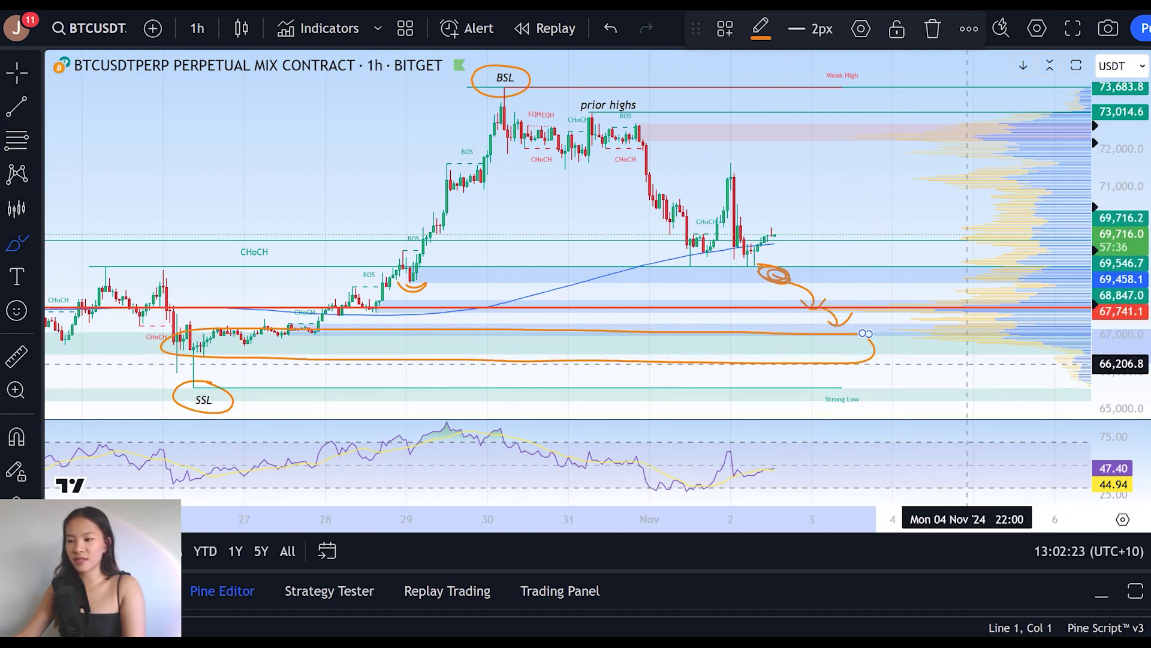
left_click_drag(1120, 326, 1120, 373)
left_click_drag(857, 348, 883, 385)
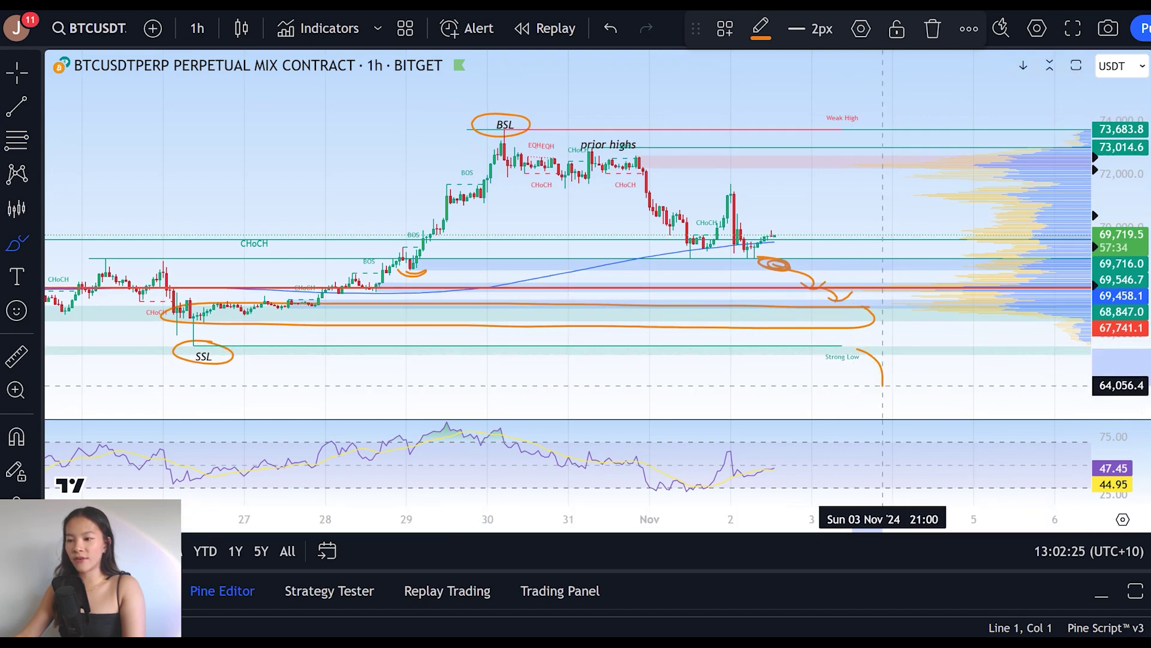
- Switch the chart to the 4-hour interval and circle the blue support zone ahead of price, just above the SSL level
left_click(197, 28)
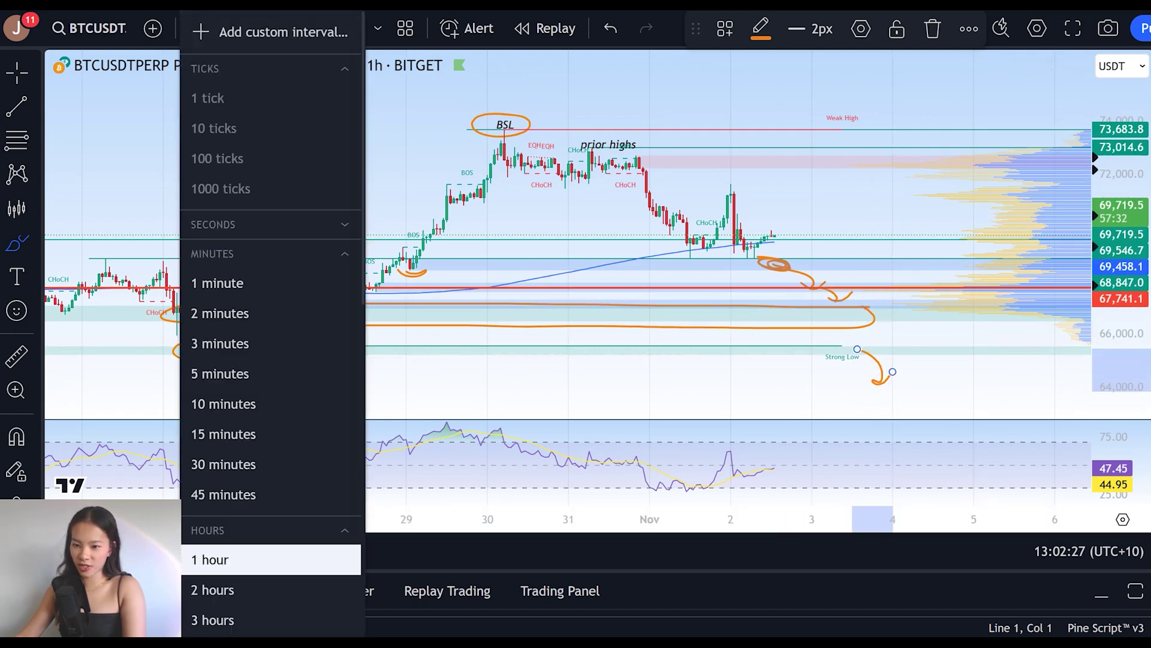
left_click(240, 273)
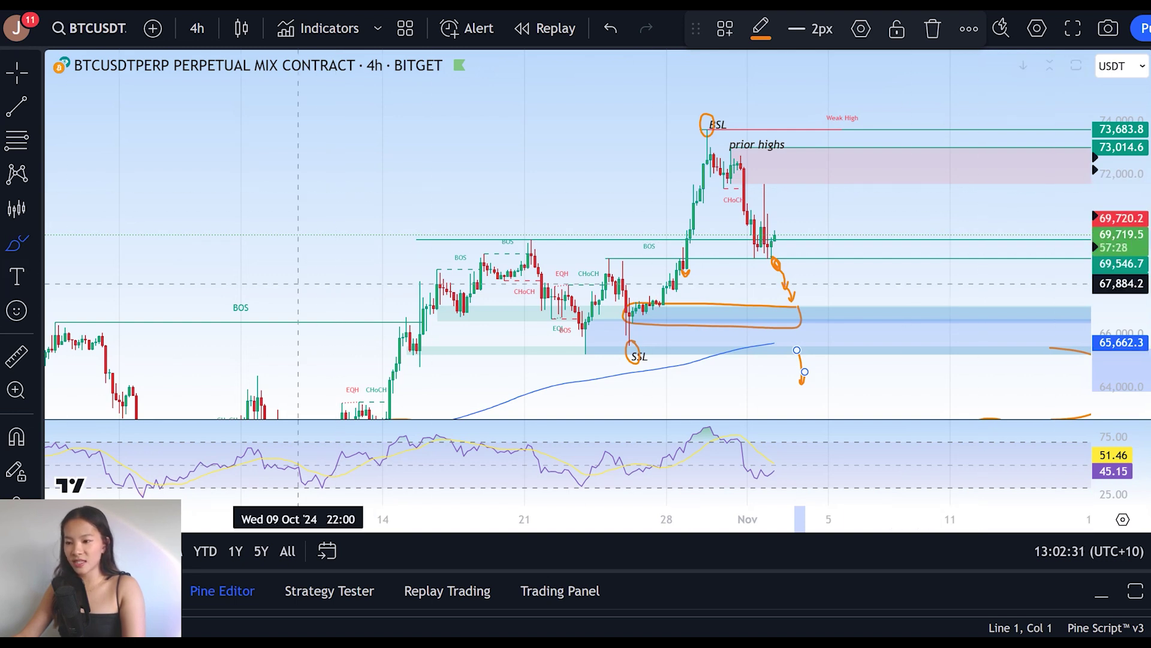
mouse_move(848, 311)
left_mouse_down()
mouse_move(804, 318)
mouse_move(828, 360)
mouse_move(785, 307)
mouse_move(785, 325)
mouse_move(809, 311)
left_mouse_up()
- Mark the 23 Oct low with a small brush curve and sketch a downward arrow toward the blue zone near 62,000
left_click_drag(1120, 243, 1121, 323)
left_click(16, 72)
mouse_move(311, 152)
left_mouse_down()
mouse_move(178, 152)
mouse_move(185, 146)
left_mouse_up()
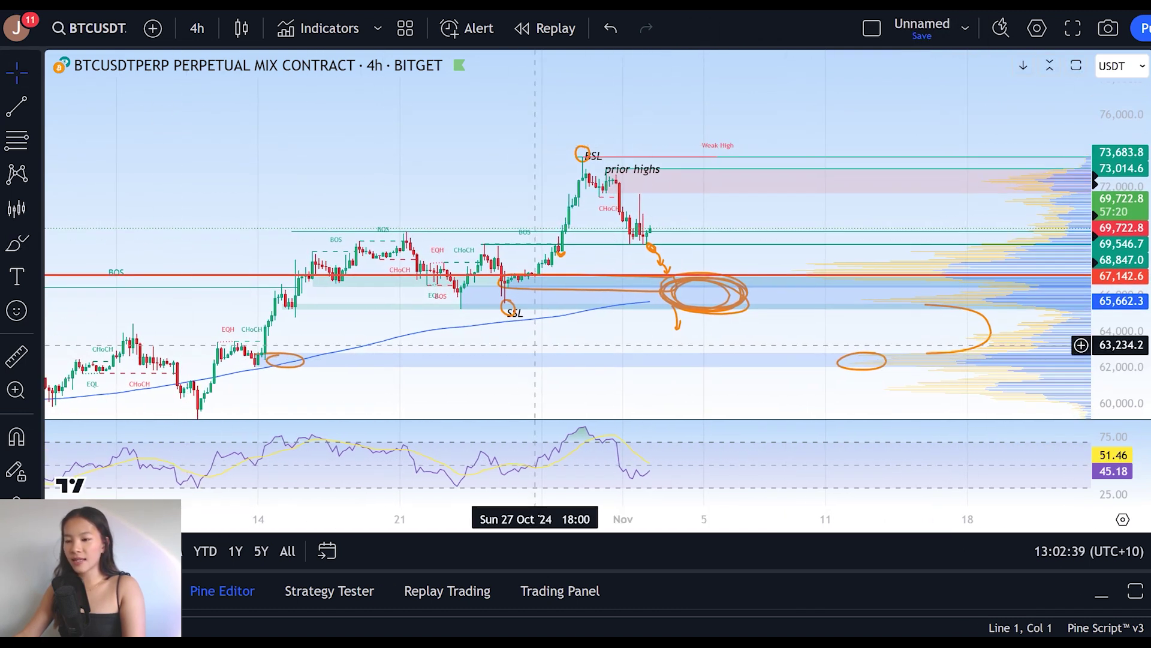
left_click(17, 243)
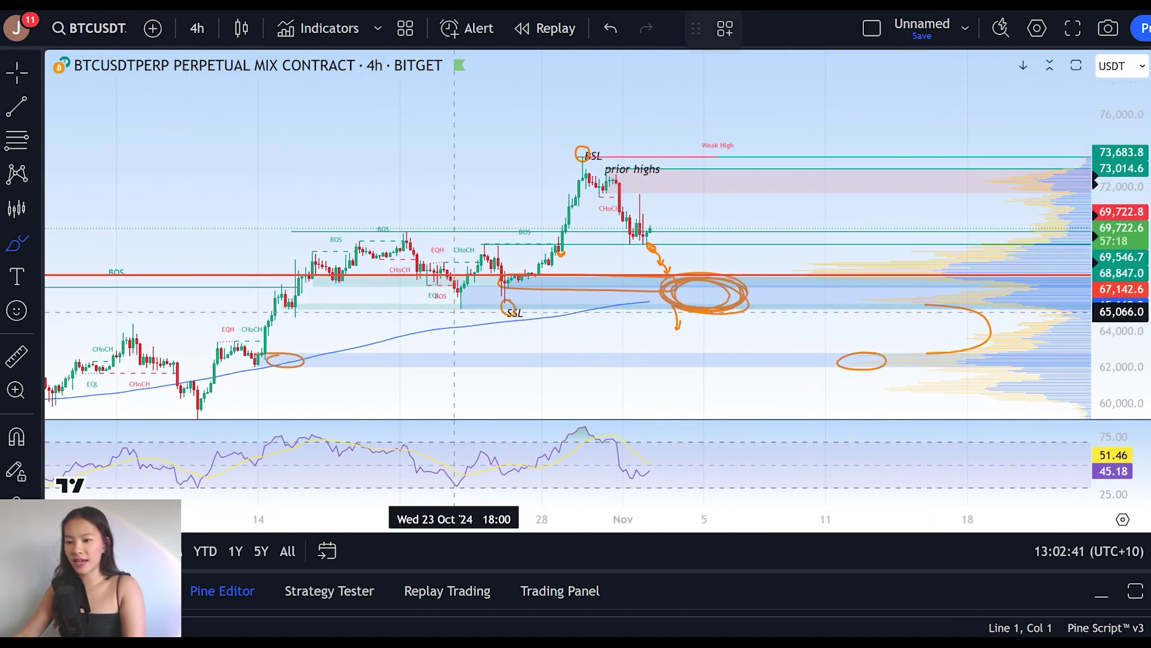
left_click_drag(451, 309, 474, 310)
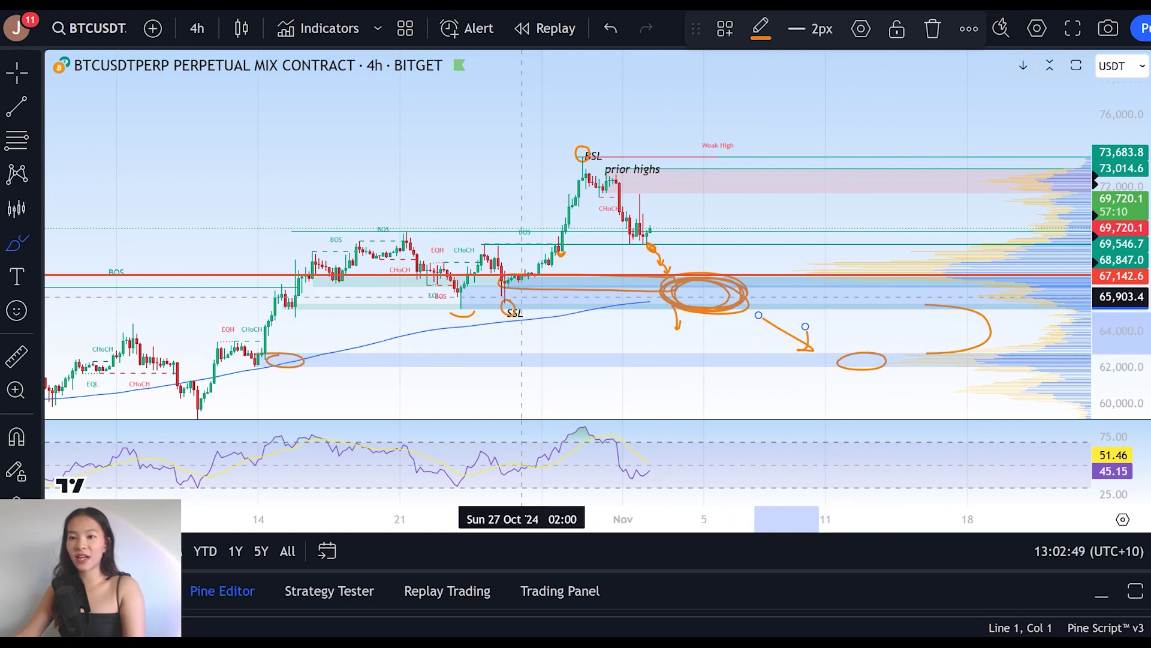
- Switch to the daily Binance BTCUSDT chart, circle a spot on the rising trend line and brush a curly bracket beneath that line
left_click(196, 5)
left_click_drag(783, 192, 805, 202)
mouse_move(569, 367)
left_mouse_down()
mouse_move(659, 362)
mouse_move(820, 278)
mouse_move(844, 190)
left_mouse_up()
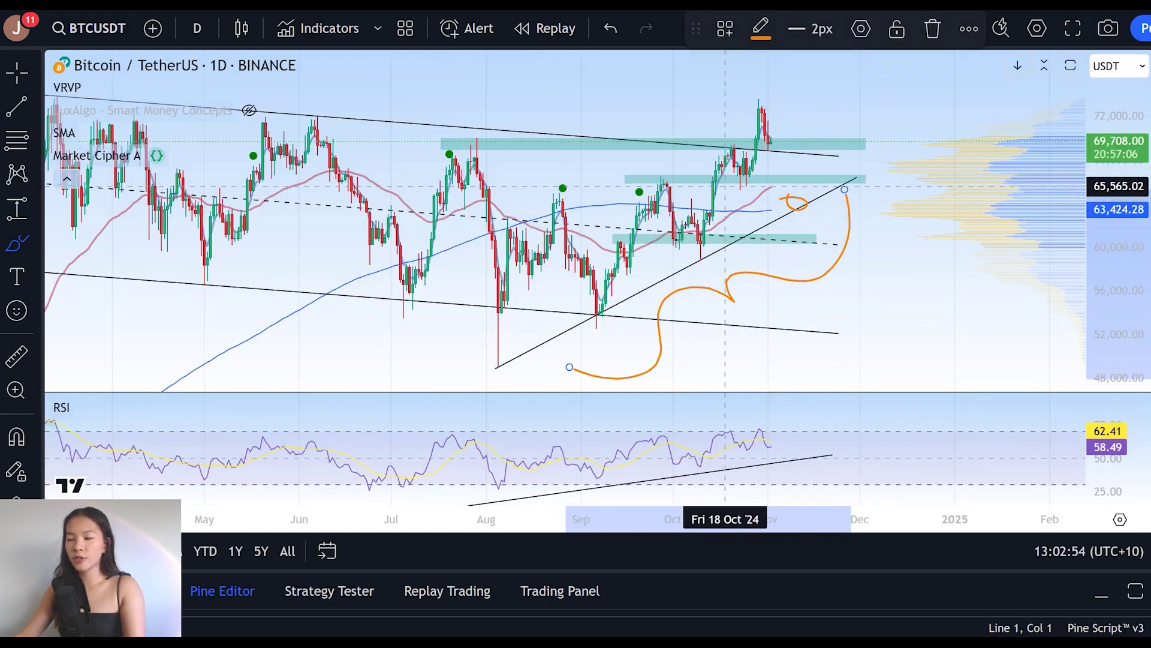
- Circle the pullback area between price and the rising trend line, and handwrite STF with a second label below it
mouse_move(777, 201)
left_mouse_down()
mouse_move(797, 180)
mouse_move(767, 185)
mouse_move(799, 140)
left_mouse_up()
mouse_move(882, 137)
left_mouse_down()
mouse_move(863, 175)
mouse_move(910, 138)
left_mouse_up()
mouse_move(919, 139)
left_mouse_down()
mouse_move(922, 172)
mouse_move(932, 133)
mouse_move(951, 146)
left_mouse_up()
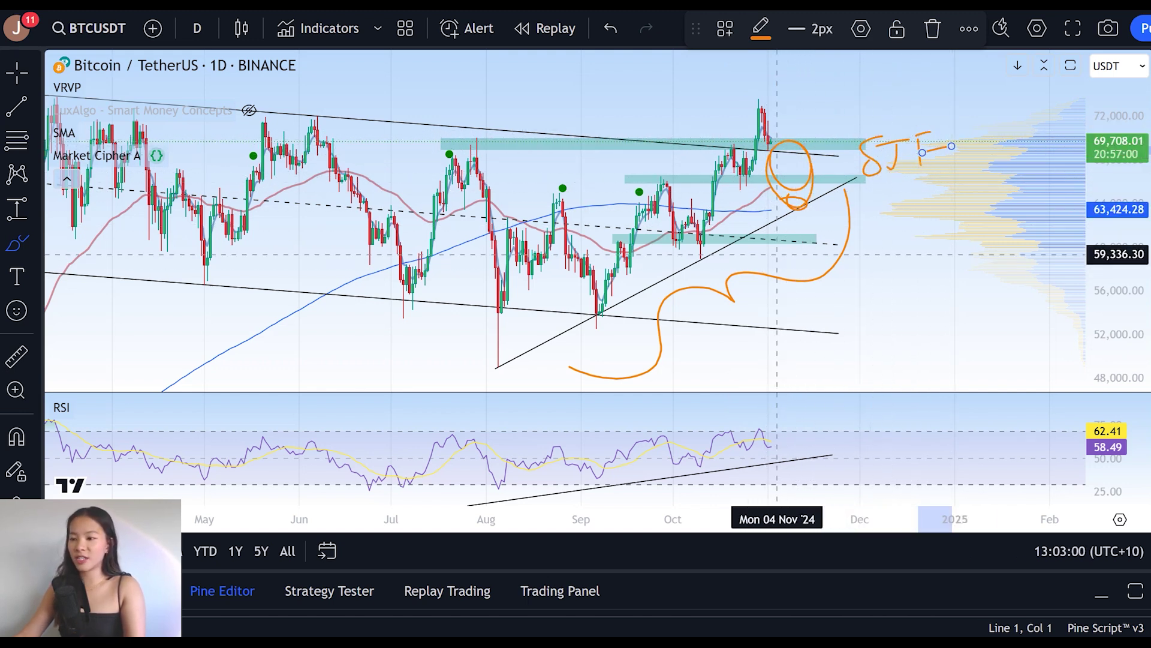
mouse_move(893, 227)
left_mouse_down()
mouse_move(898, 264)
mouse_move(919, 258)
mouse_move(922, 234)
left_mouse_up()
mouse_move(931, 222)
left_mouse_down()
mouse_move(934, 257)
mouse_move(958, 252)
mouse_move(953, 202)
left_mouse_up()
left_click_drag(944, 226, 984, 214)
- Undo the last downward arrows on the Bitget chart and return it to the 1-hour interval
key("ctrl+z")
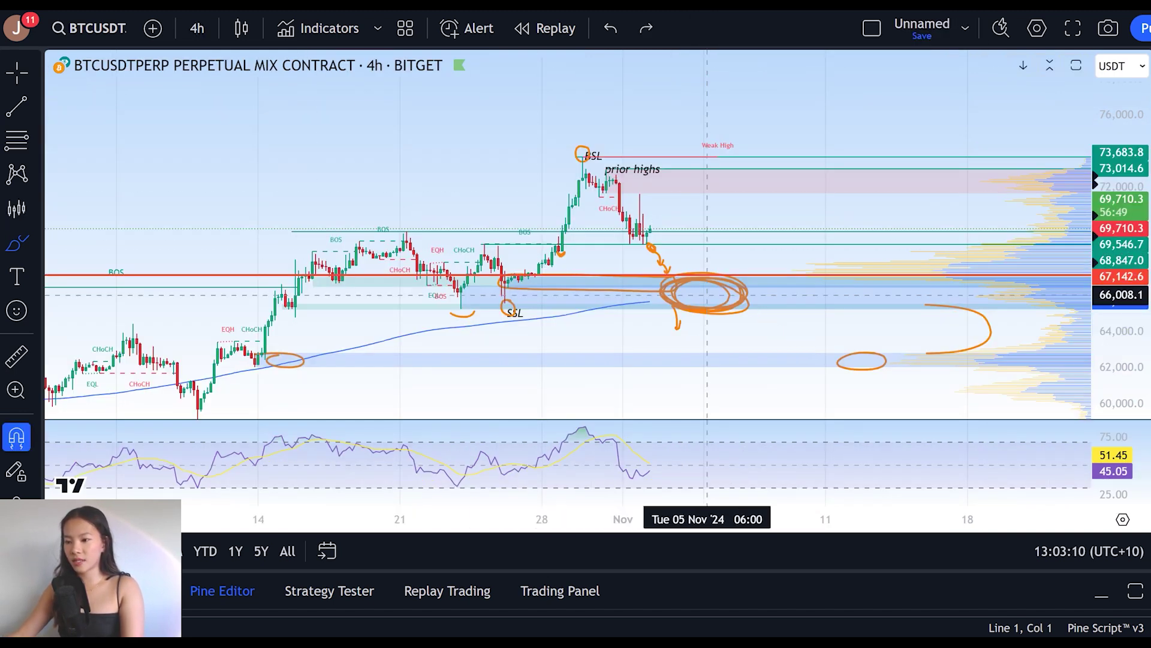
scroll(843, 309, "up", 5)
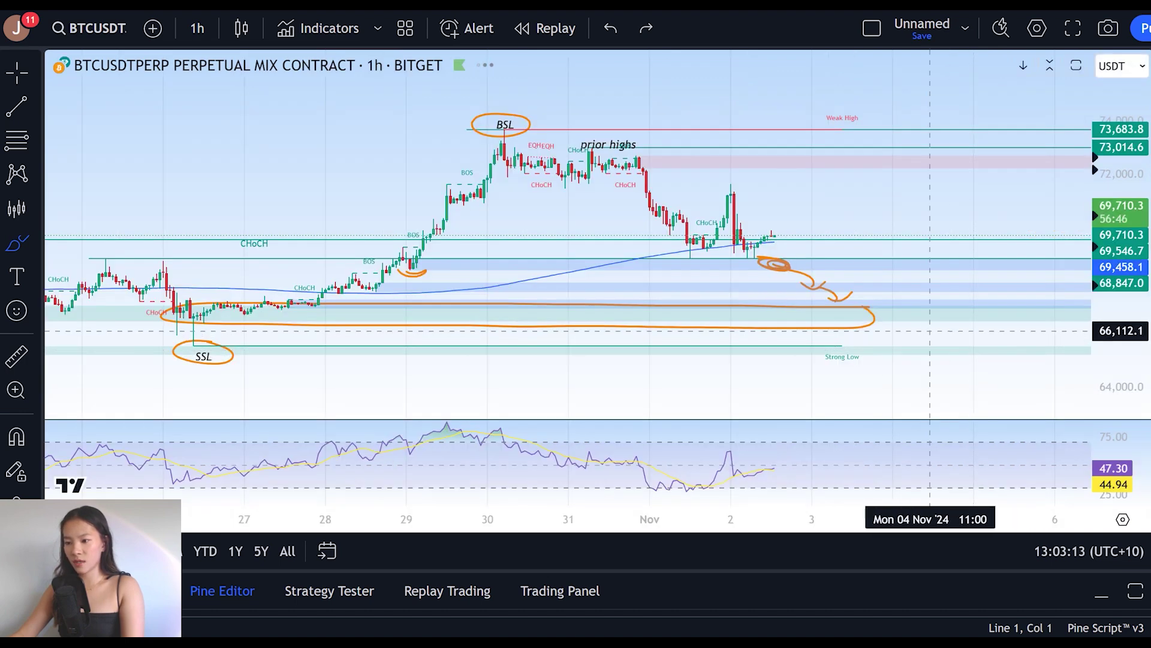
- Brush a horizontal line at the CHoCH level, a descending line from the prior highs, the label STF and an arrow toward the circled Weak High
left_click_drag(564, 241, 866, 239)
mouse_move(866, 181)
left_mouse_down()
mouse_move(846, 207)
mouse_move(879, 204)
left_mouse_up()
mouse_move(865, 181)
left_mouse_down()
mouse_move(897, 176)
mouse_move(910, 206)
mouse_move(924, 185)
left_mouse_up()
left_click_drag(636, 156, 832, 231)
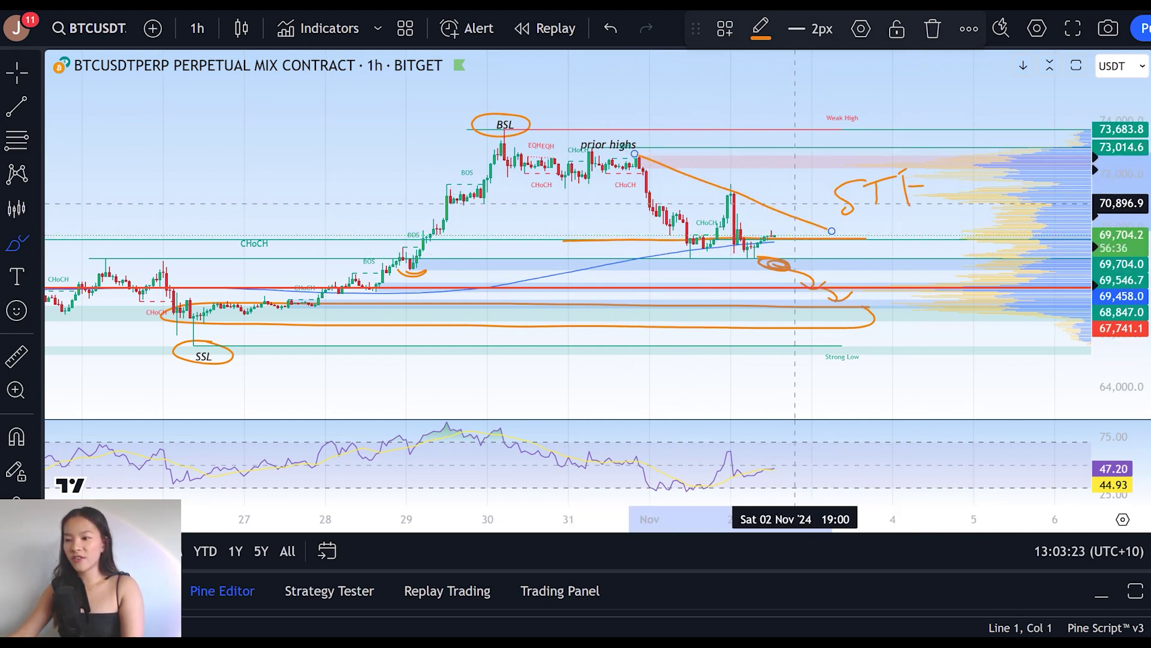
left_click_drag(788, 209, 795, 159)
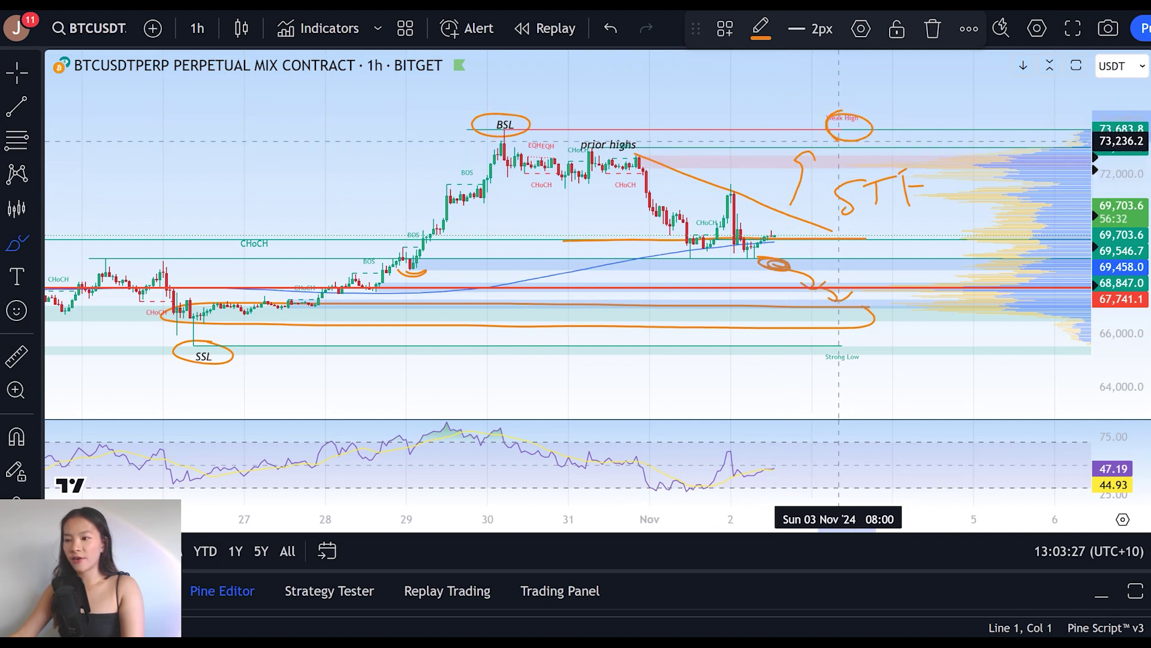
- Switch to the Binance BTCUSDT chart, set its interval to 12 hours and show the LuxAlgo Smart Money Concepts indicator
left_click(836, 139)
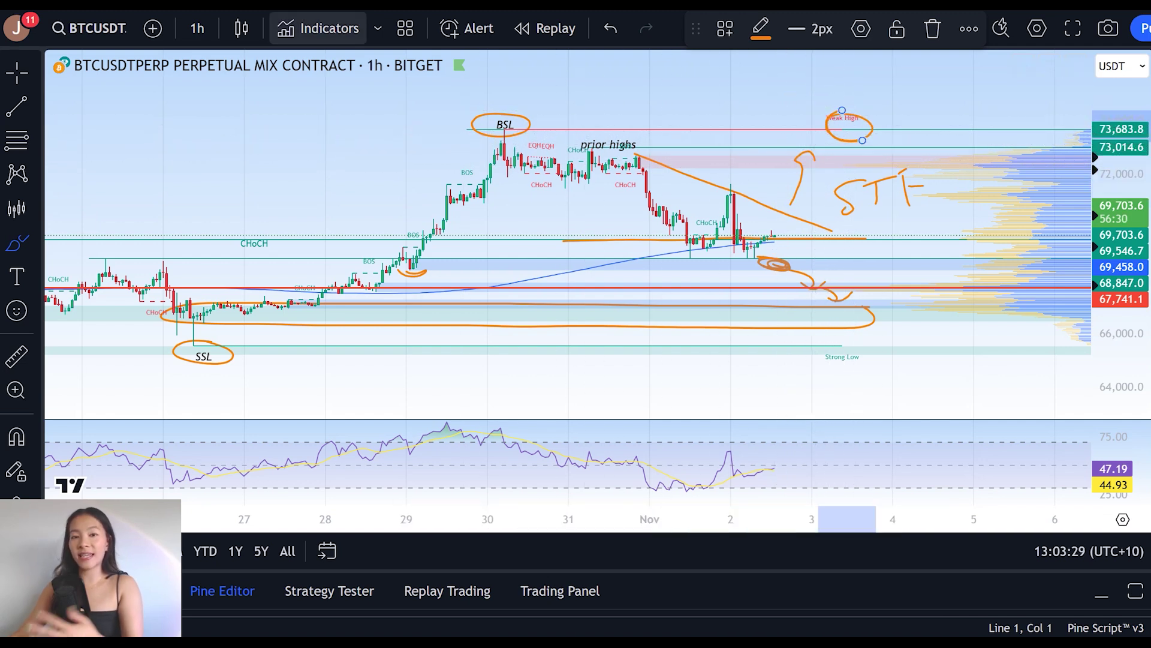
key("ctrl+Tab")
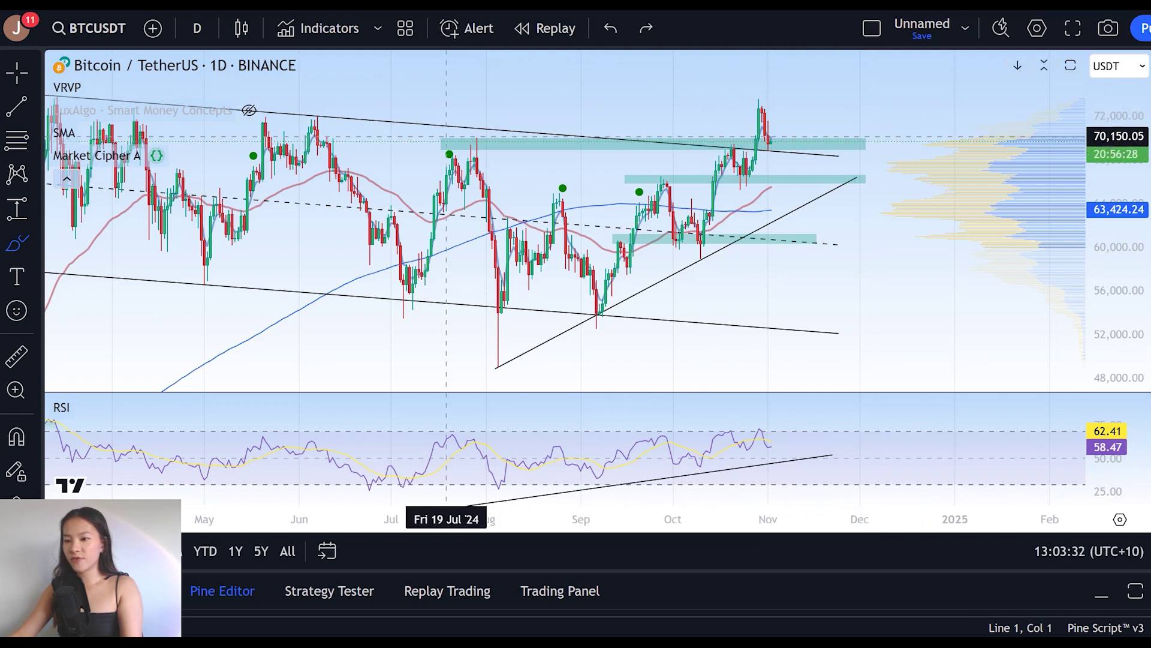
left_click(197, 28)
scroll(252, 427, "down", 5)
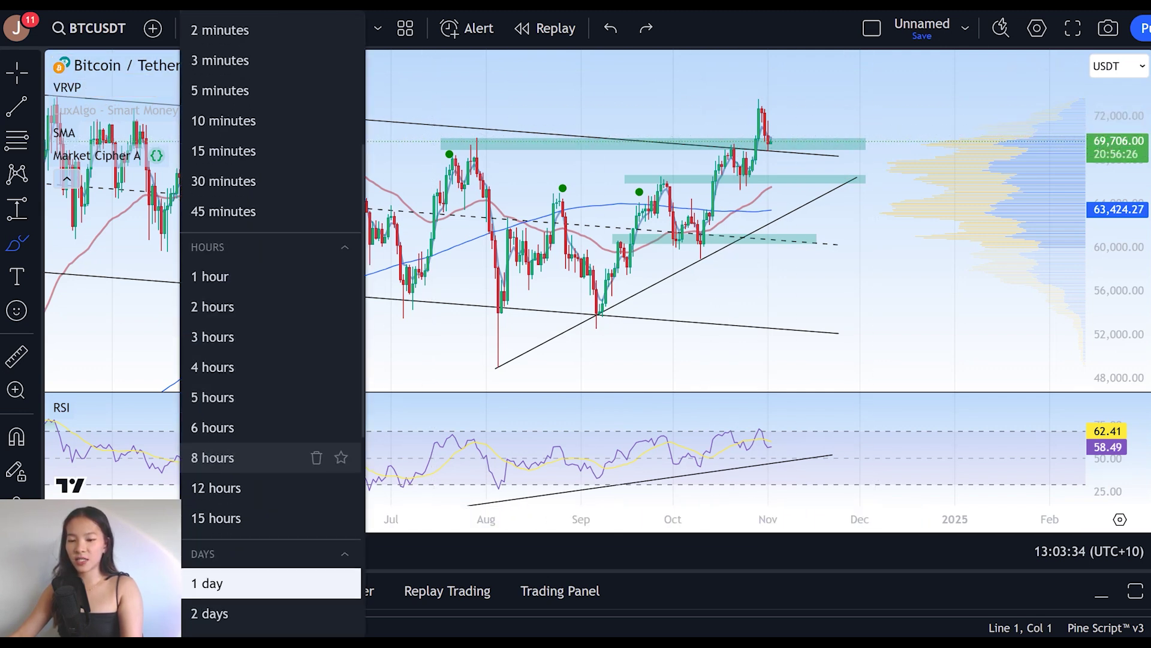
left_click(252, 487)
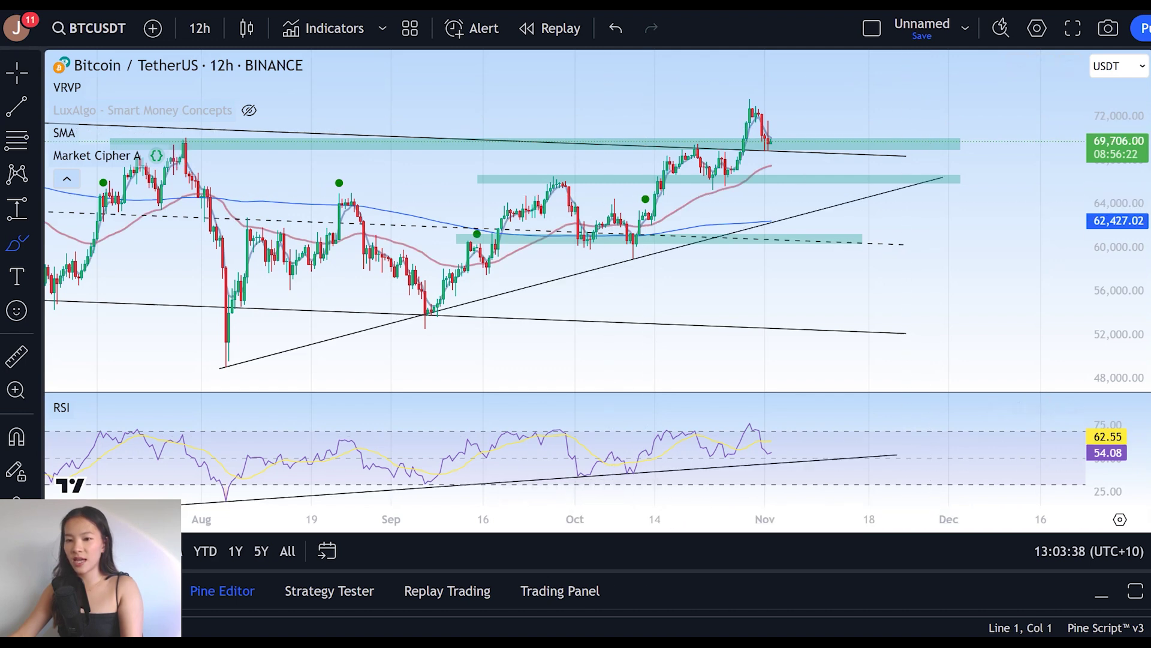
left_click(512, 490)
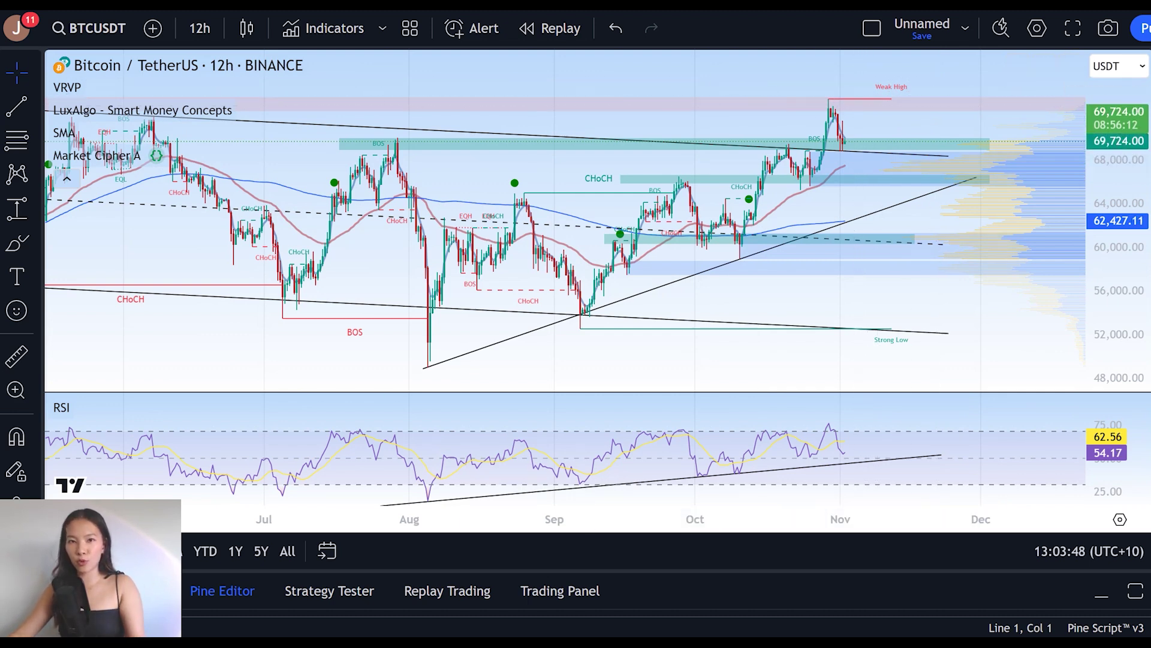
- Return to the Bitget 1-hour chart, stretch its price scale, and brush marks under the 29 October low and below the current price
key("ctrl+Tab")
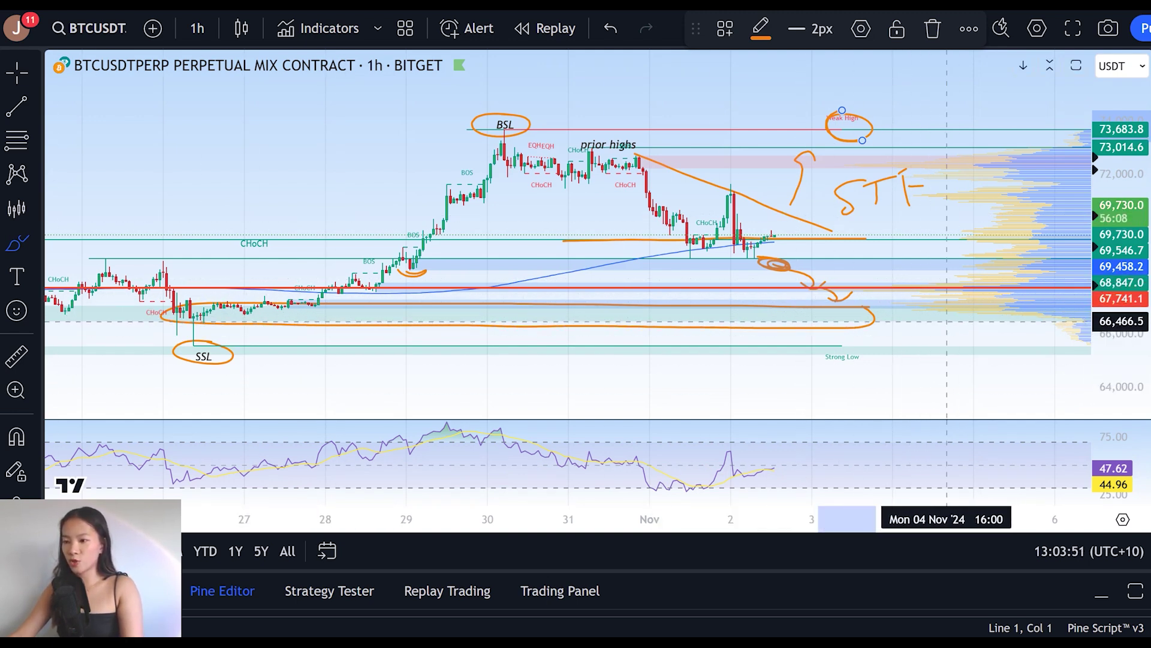
left_click_drag(1116, 297, 1116, 198)
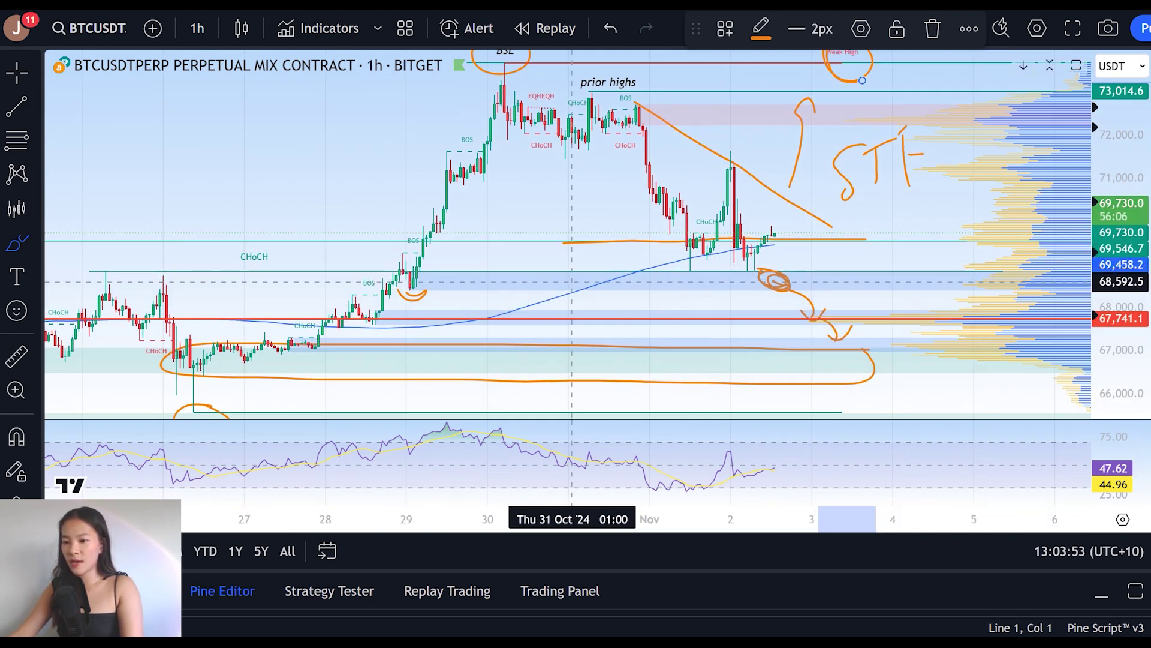
left_click_drag(393, 291, 420, 298)
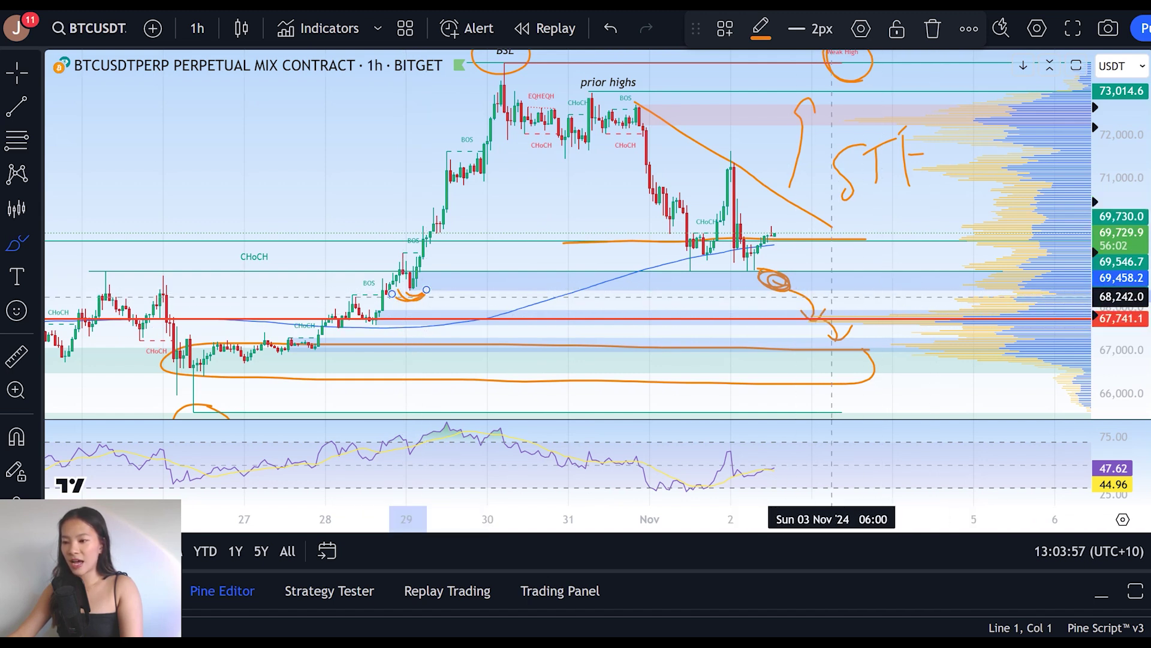
mouse_move(864, 288)
left_mouse_down()
mouse_move(886, 352)
mouse_move(923, 350)
left_mouse_up()
mouse_move(819, 272)
left_mouse_down()
mouse_move(940, 331)
mouse_move(903, 390)
left_mouse_up()
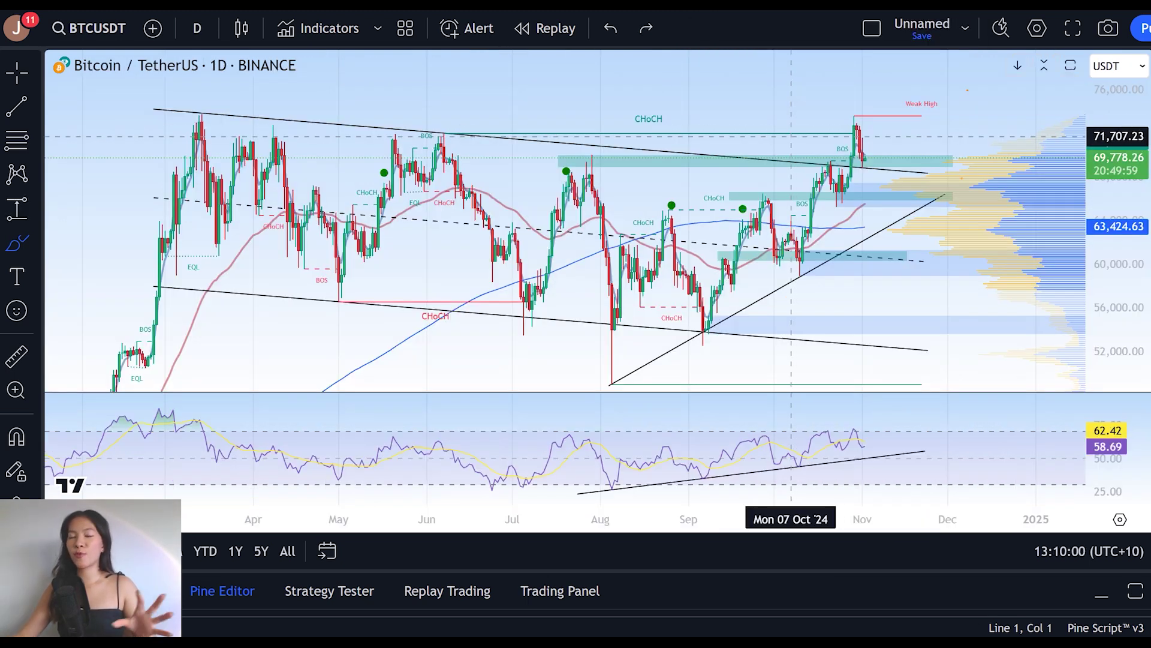
- Brush an arrow from the current price to the Weak High on the Binance daily chart, and outline the CHoCH zone on the Bitget 1-hour chart
mouse_move(864, 161)
left_mouse_down()
mouse_move(890, 110)
mouse_move(899, 135)
left_mouse_up()
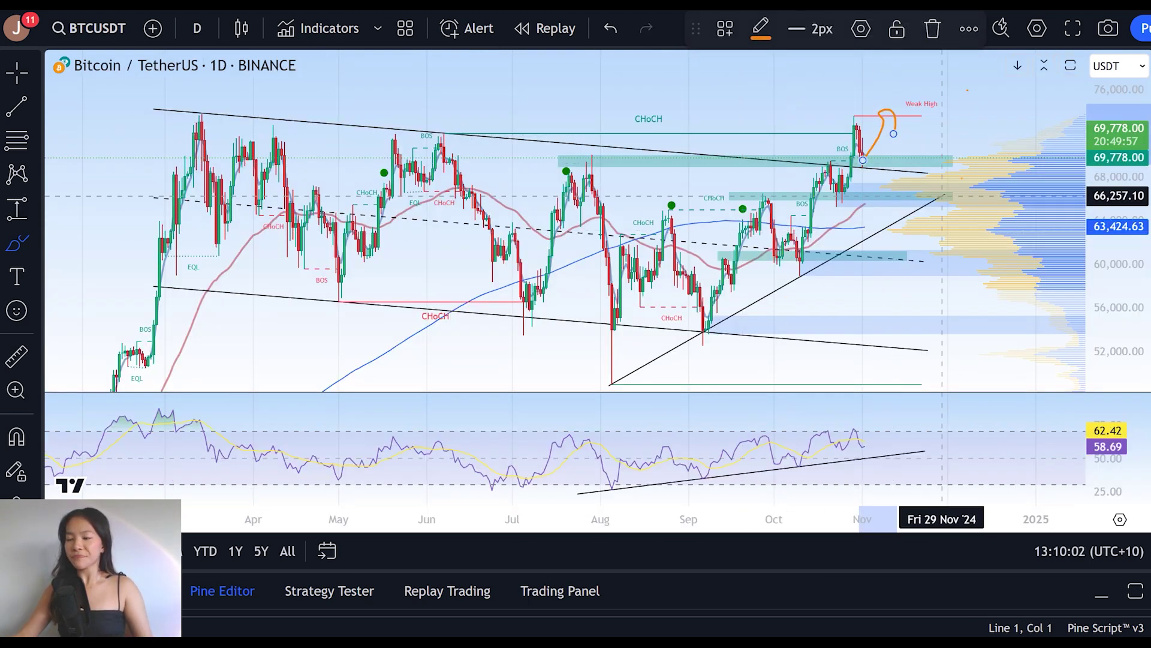
key("ctrl+Tab")
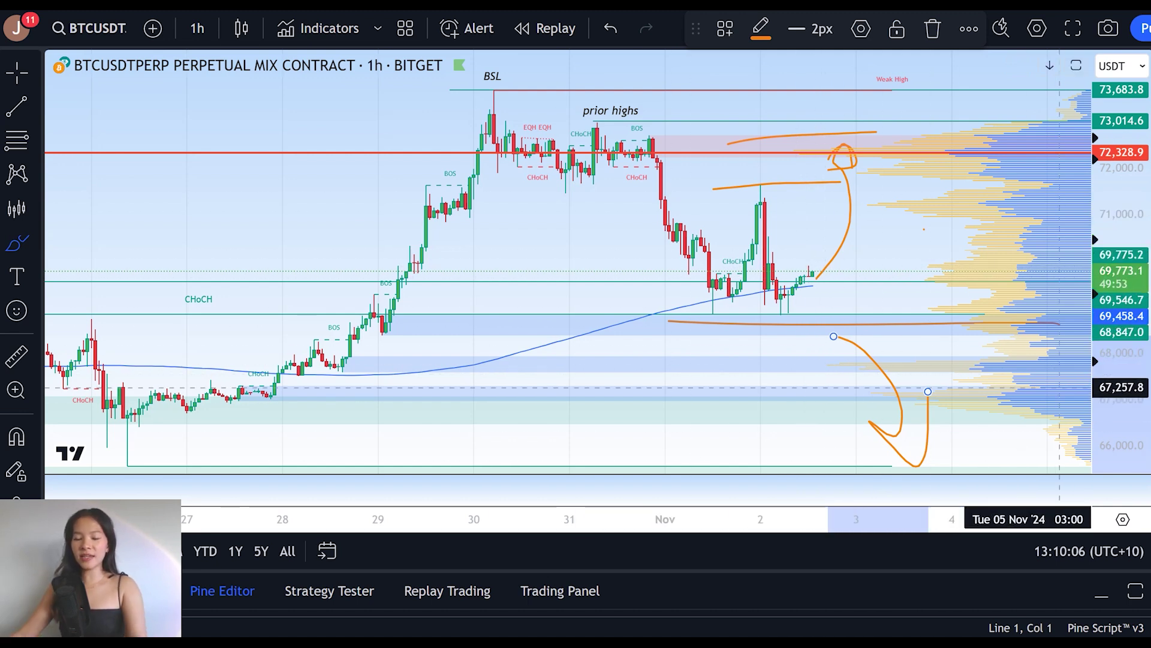
key("ctrl+Tab")
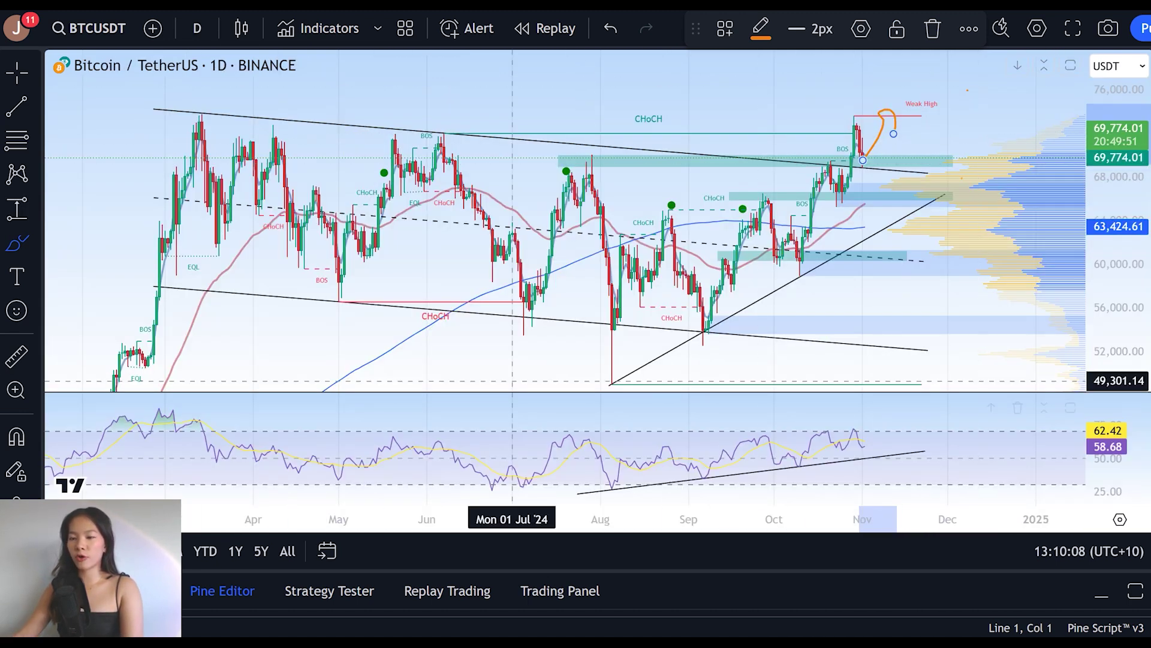
key("ctrl+Tab")
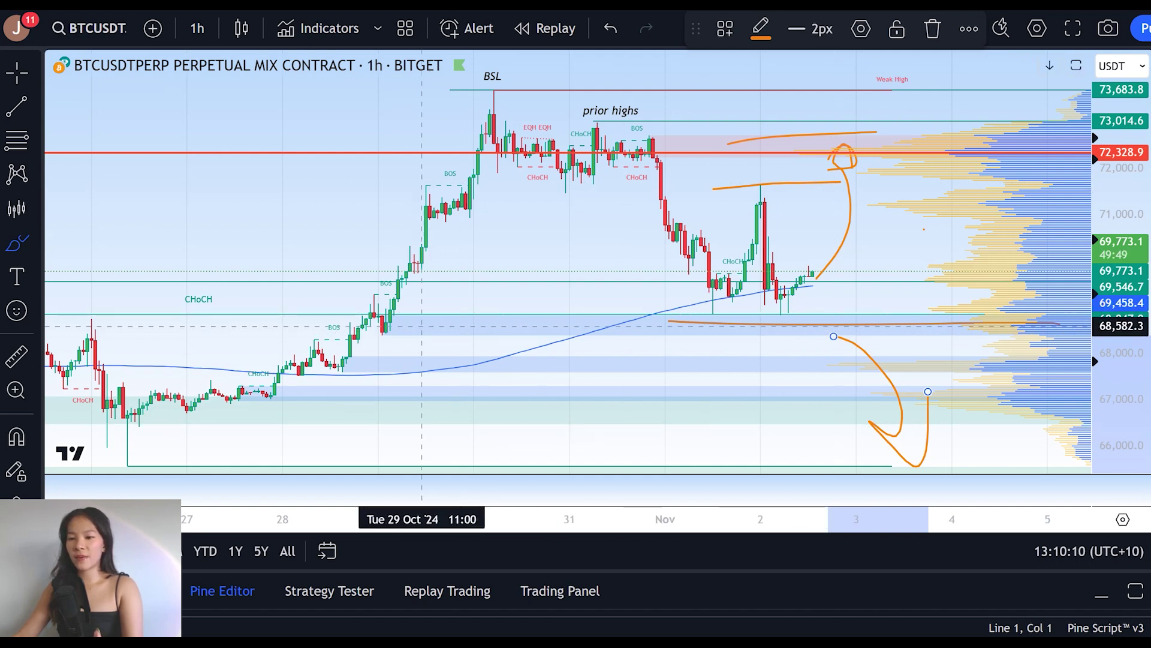
mouse_move(387, 281)
left_mouse_down()
mouse_move(257, 284)
mouse_move(154, 311)
mouse_move(909, 310)
left_mouse_up()
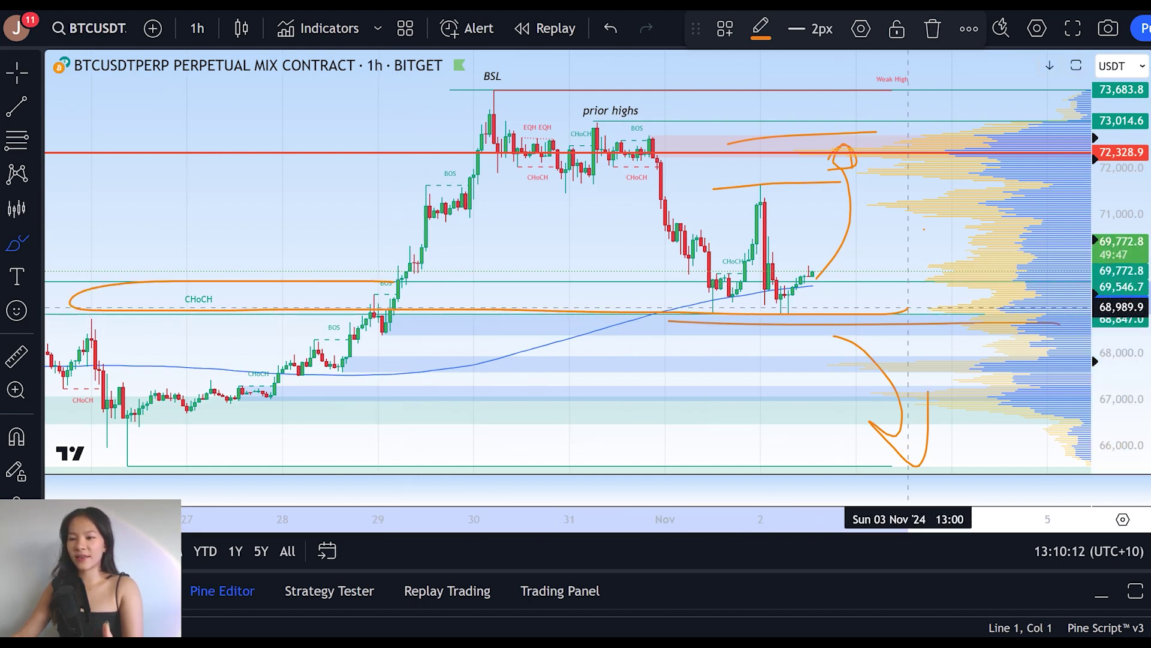
- Back on the Binance daily chart, replace the upward arrow with a curly bracket beside the channel's start and a retest arrow above the Weak High
key("ctrl+Tab")
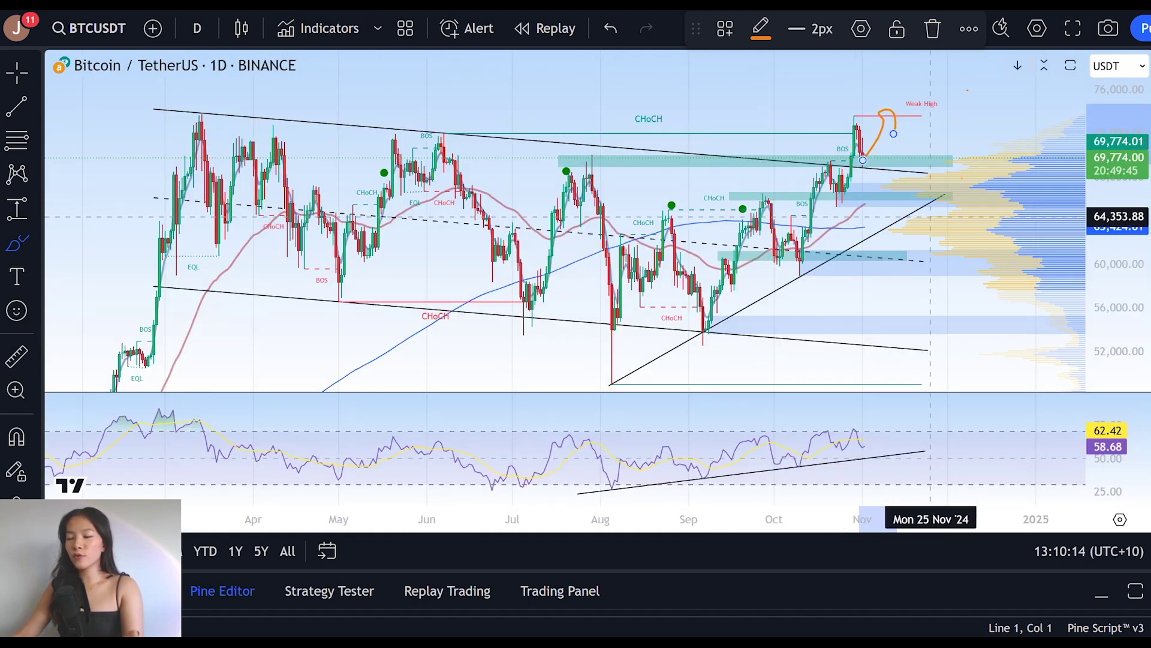
key("ctrl+z")
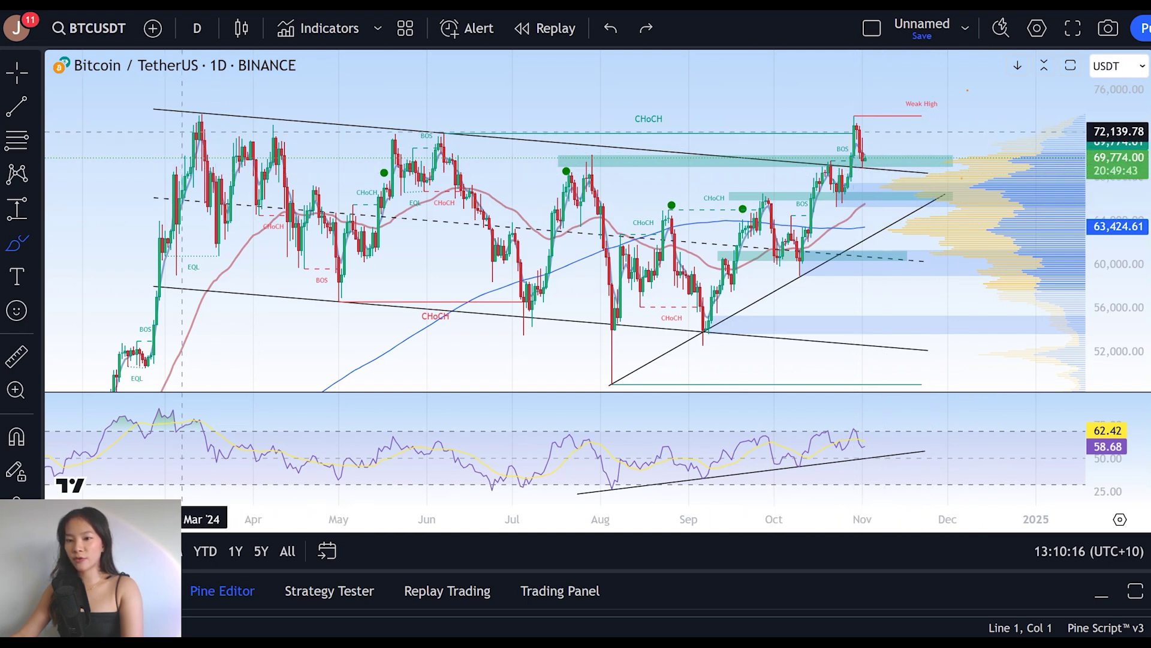
left_click_drag(168, 115, 133, 273)
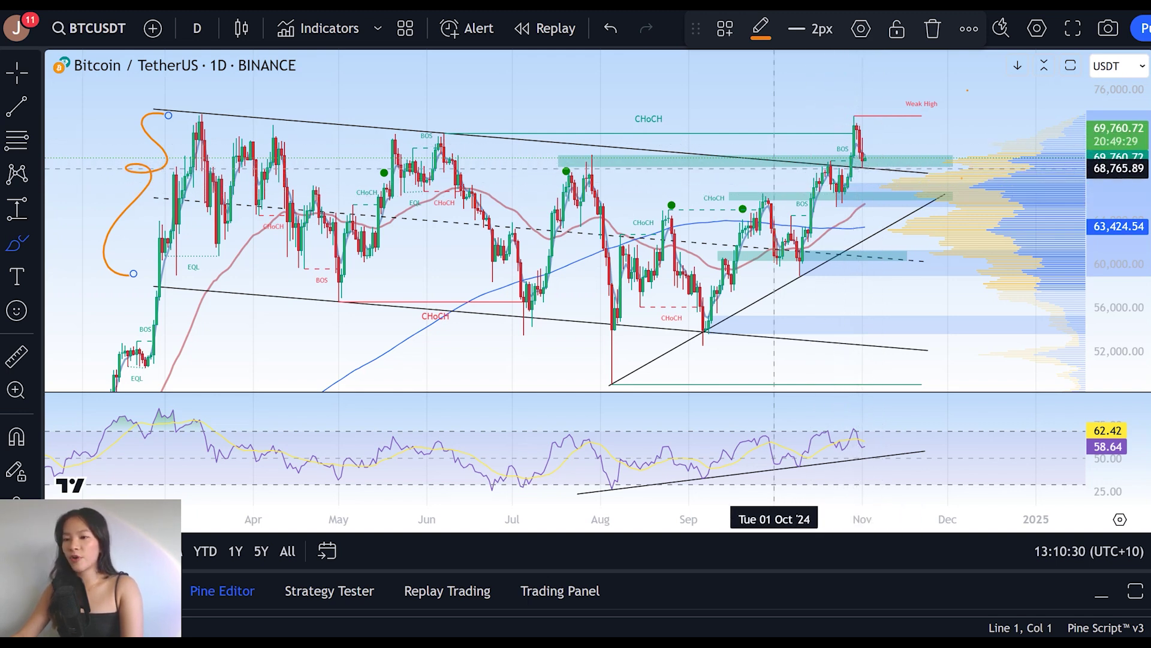
mouse_move(851, 161)
left_mouse_down()
mouse_move(860, 136)
mouse_move(914, 81)
left_mouse_up()
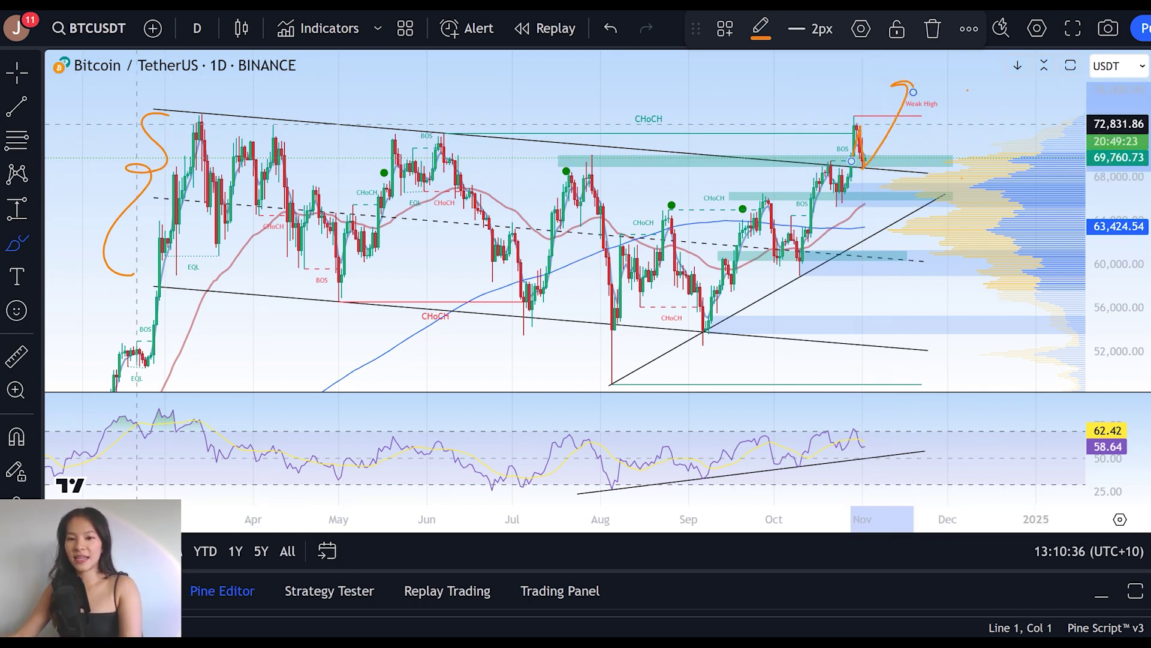
- Draw a vertical trend line spanning the descending channel at 29 July, and move it up from the channel's retest point at the current price
left_click(17, 106)
left_click(592, 141)
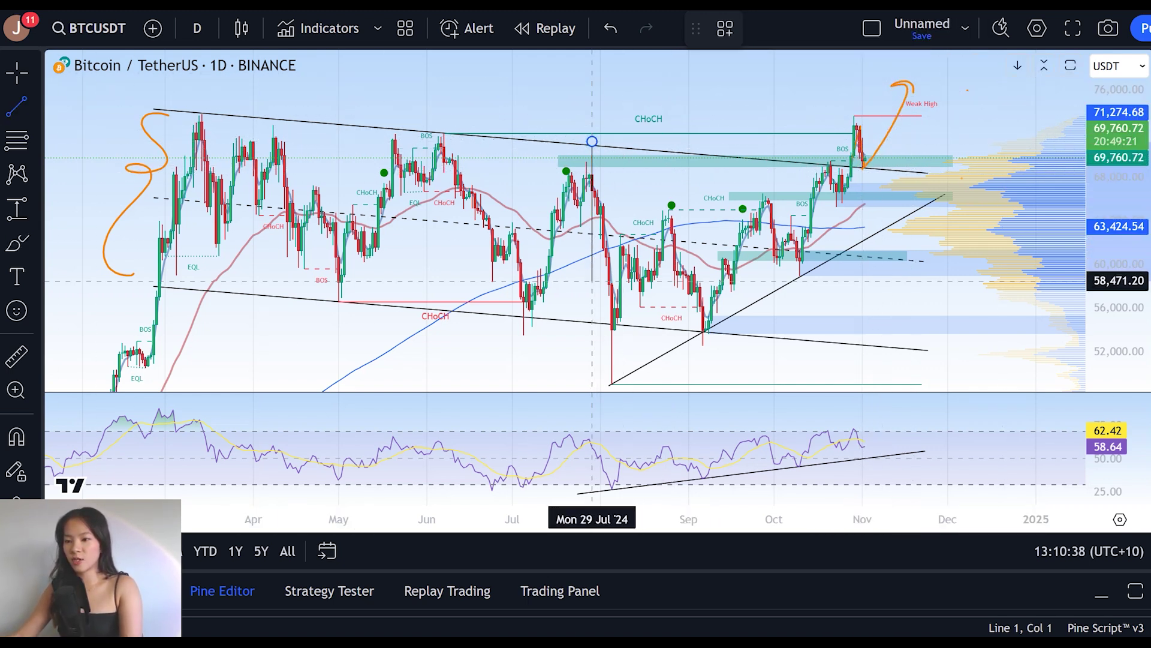
left_click(592, 326)
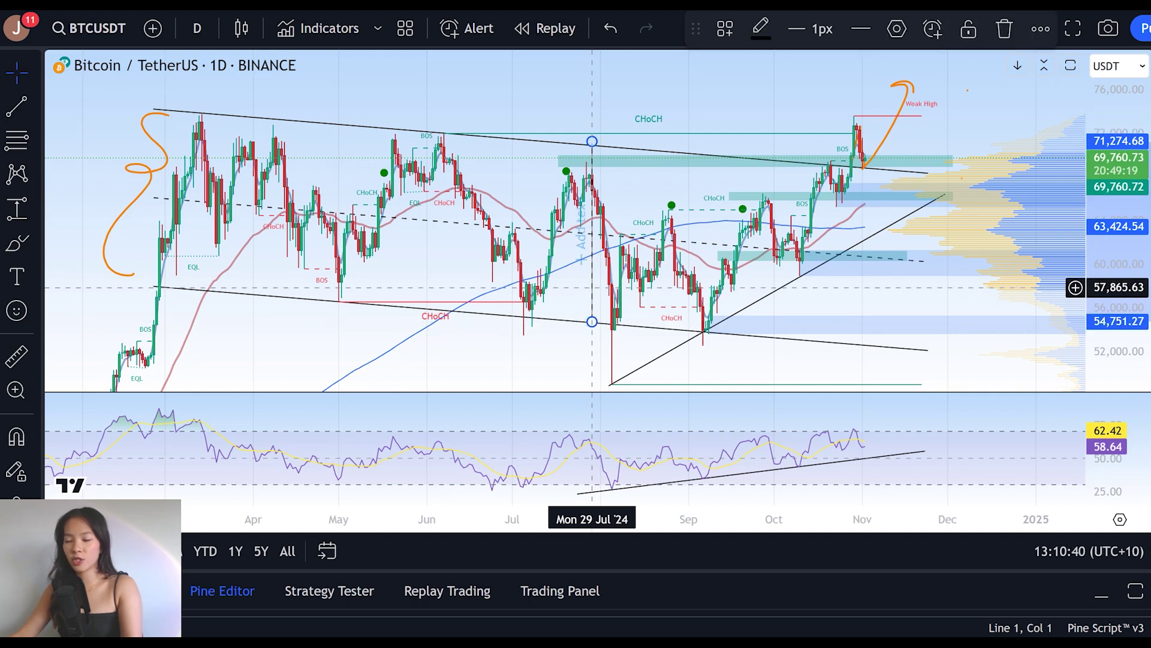
left_click_drag(592, 285, 856, 137)
left_click(865, 133)
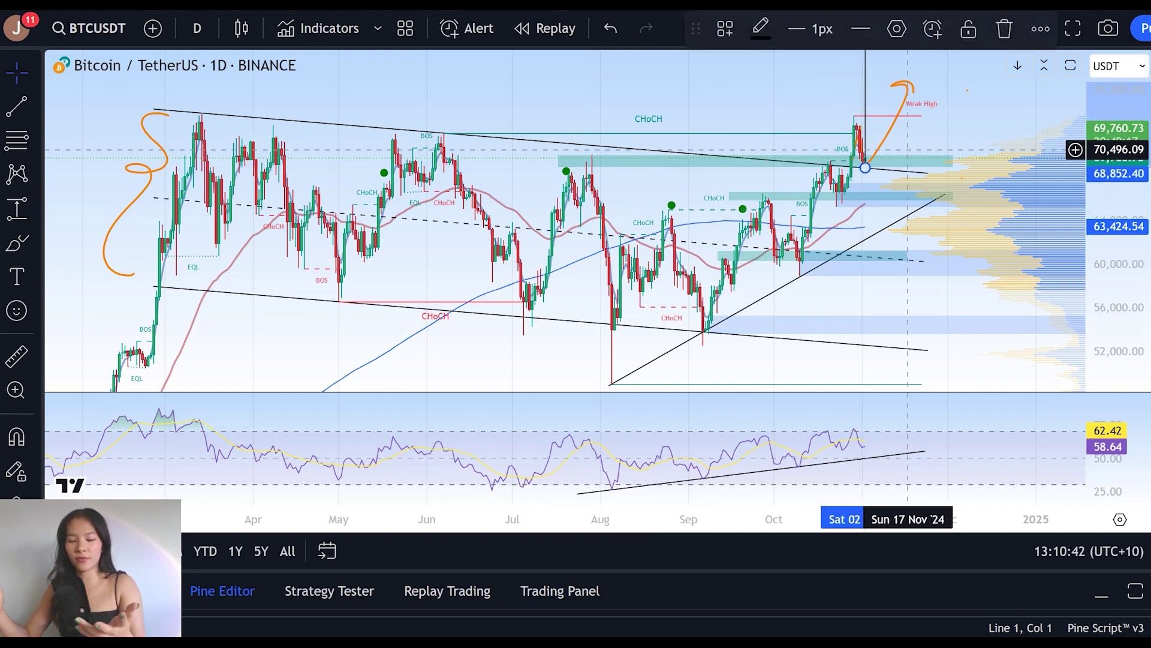
- Delete the vertical channel-height line, the orange upward arrow and the curly bracket from the daily chart
key("ctrl+z")
key("Delete")
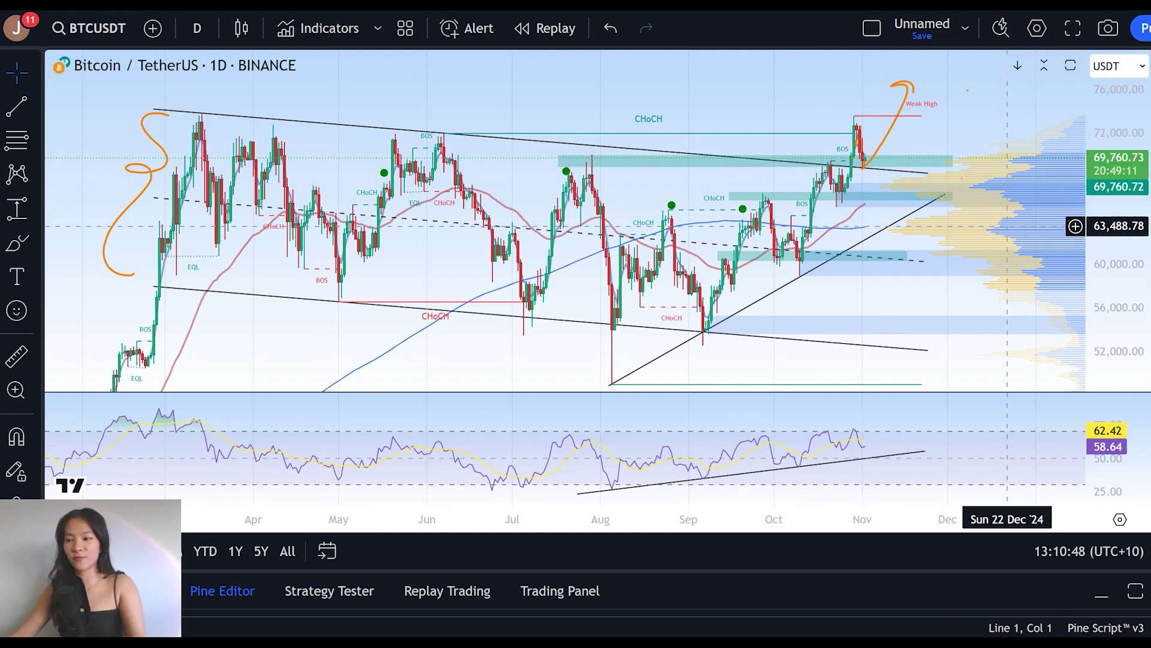
key("ctrl+z")
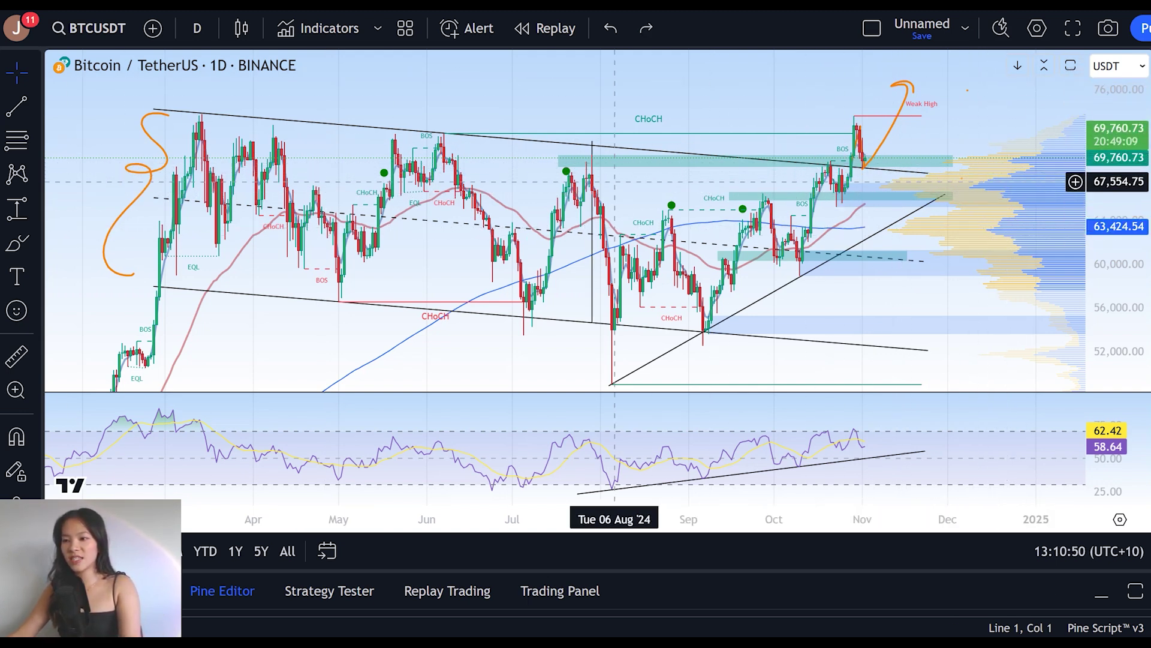
left_click(592, 165)
key("Delete")
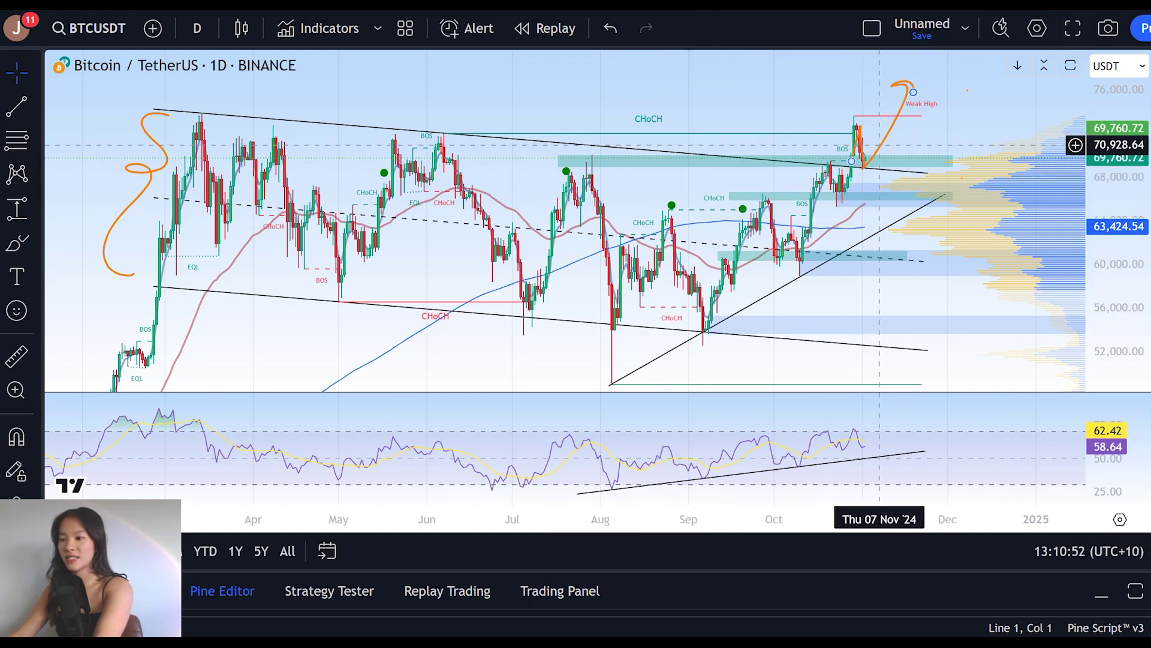
left_click(880, 144)
key("Delete")
key("Delete")
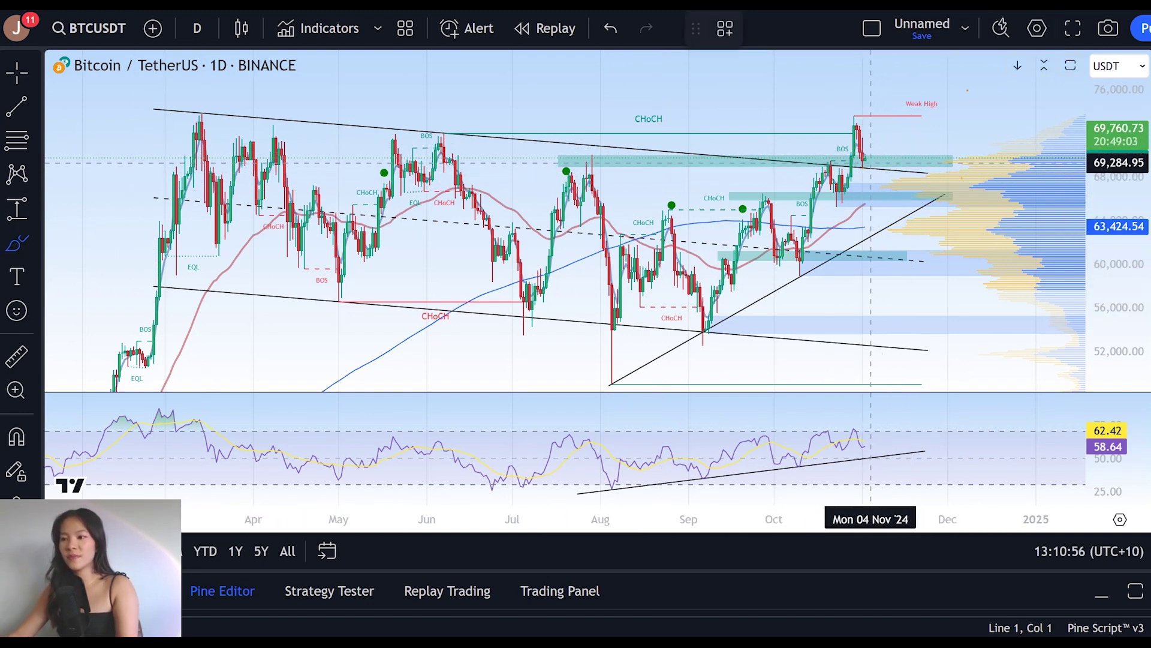
- Brush and undo an upward arrow, a circle around the RSI trend, a bracket beneath the rising trend line and an outline of the upper green zone
left_click_drag(870, 158, 896, 121)
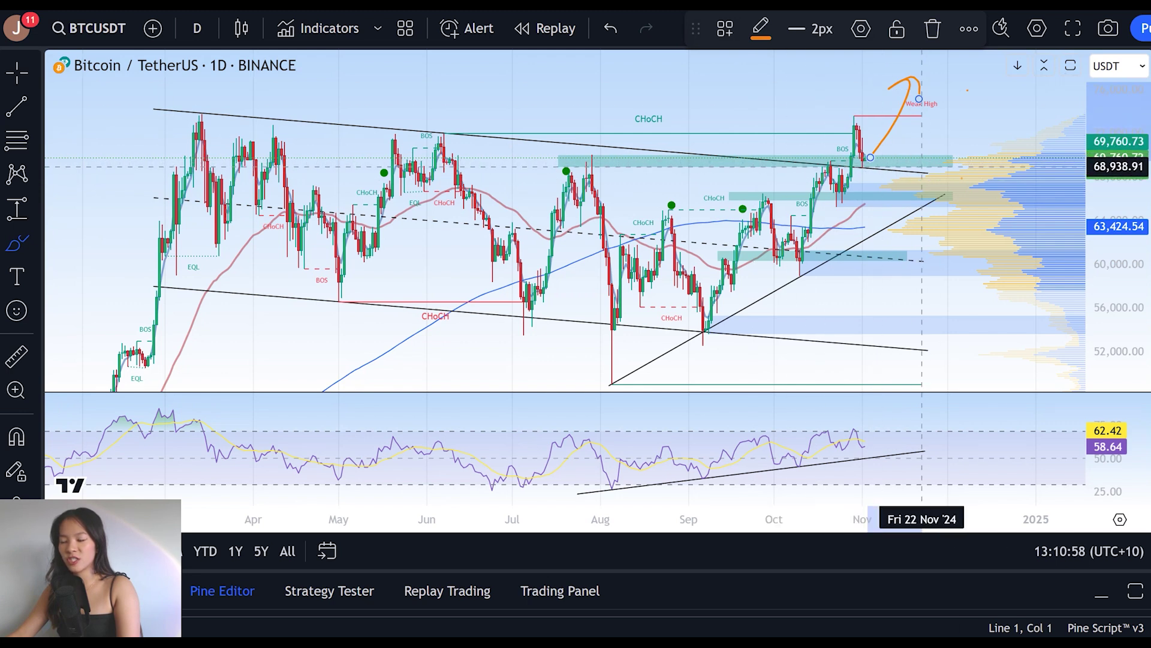
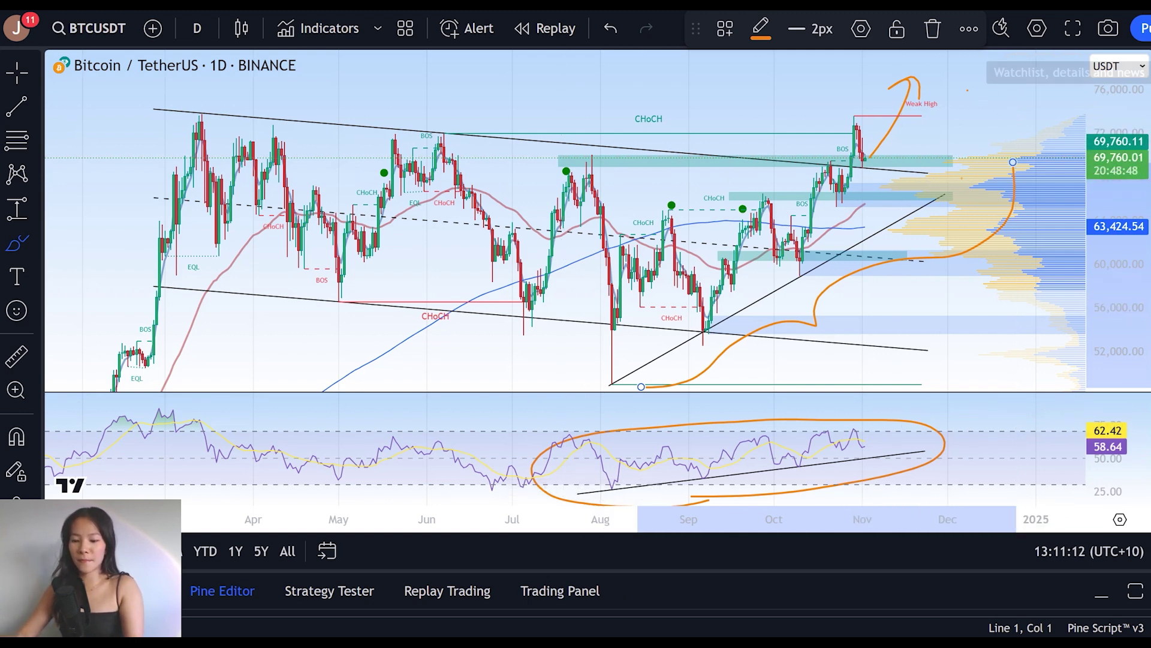
key("ctrl+z")
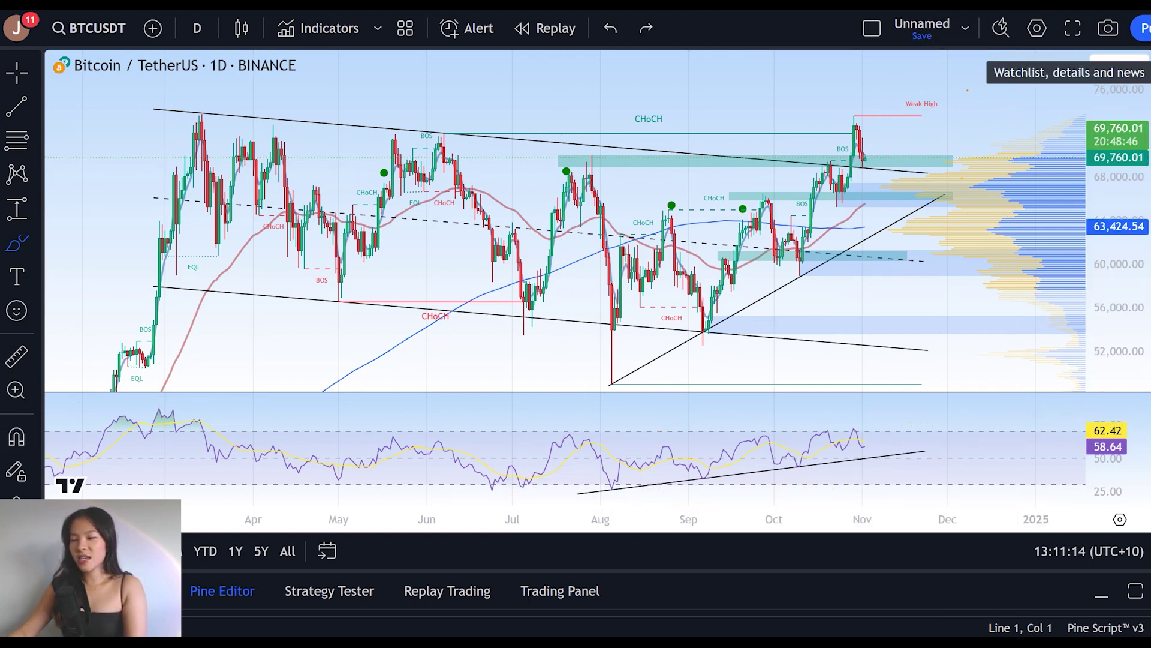
mouse_move(582, 154)
left_mouse_down()
mouse_move(561, 157)
mouse_move(714, 168)
mouse_move(931, 159)
mouse_move(579, 156)
left_mouse_up()
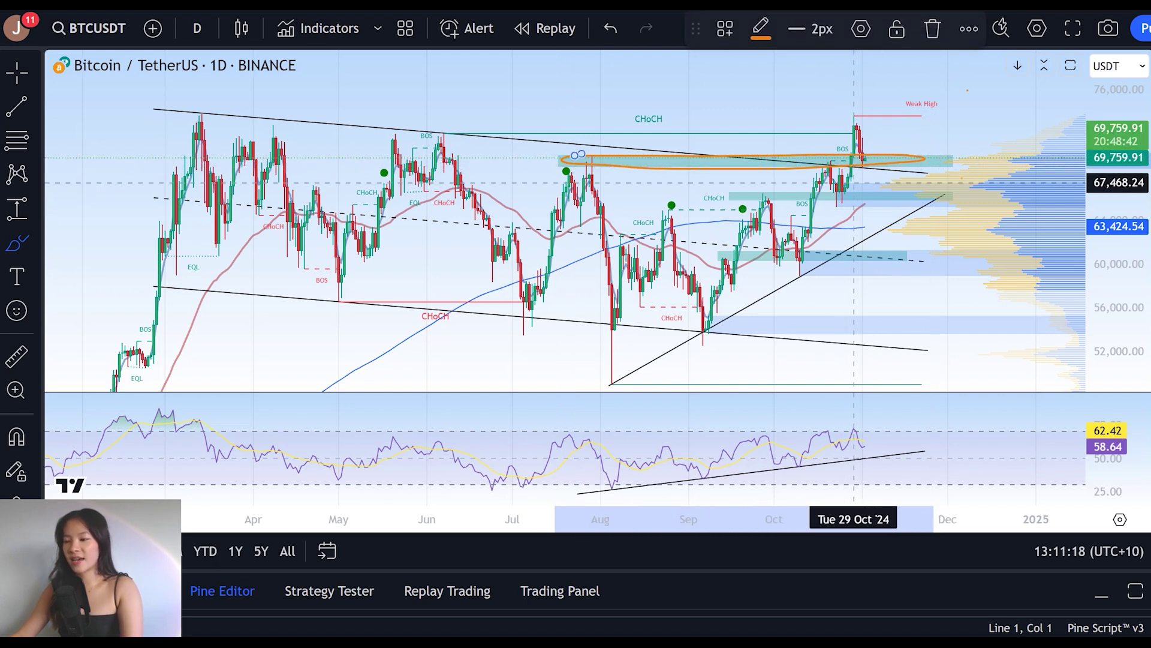
key("ctrl+z")
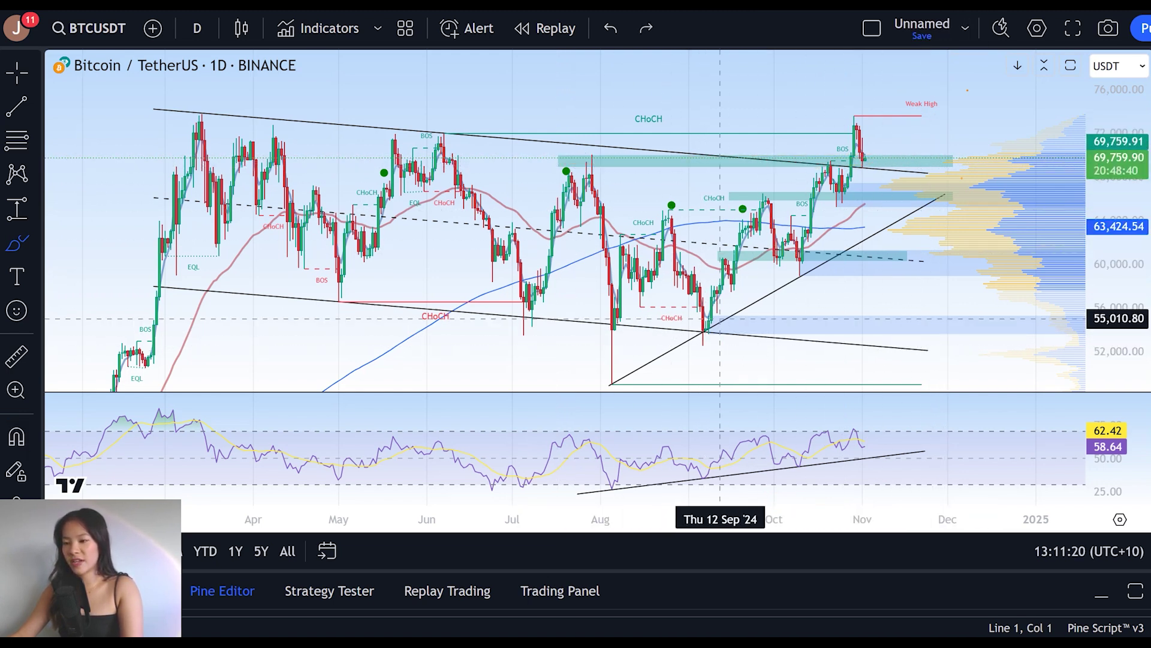
- Brush the September rally, a curly bracket beneath the rising trend line, and circles around the successive swing highs and retest lows
left_click_drag(703, 332, 763, 214)
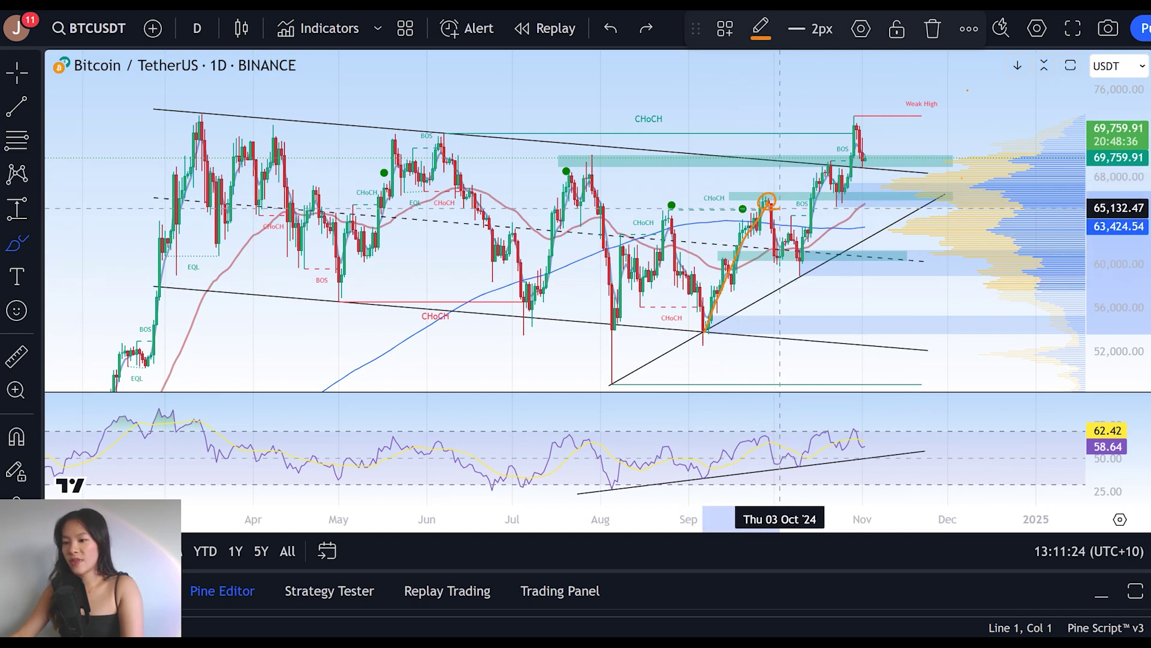
mouse_move(677, 372)
left_mouse_down()
mouse_move(690, 378)
mouse_move(813, 312)
mouse_move(951, 193)
left_mouse_up()
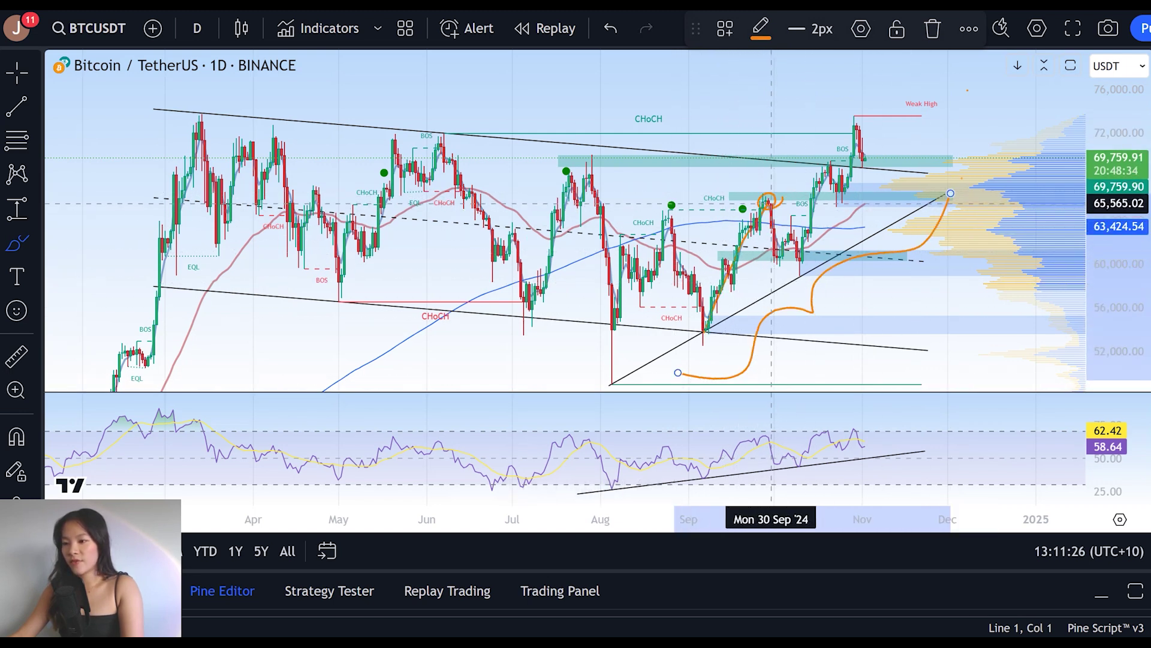
mouse_move(771, 203)
left_mouse_down()
mouse_move(786, 256)
mouse_move(717, 265)
left_mouse_up()
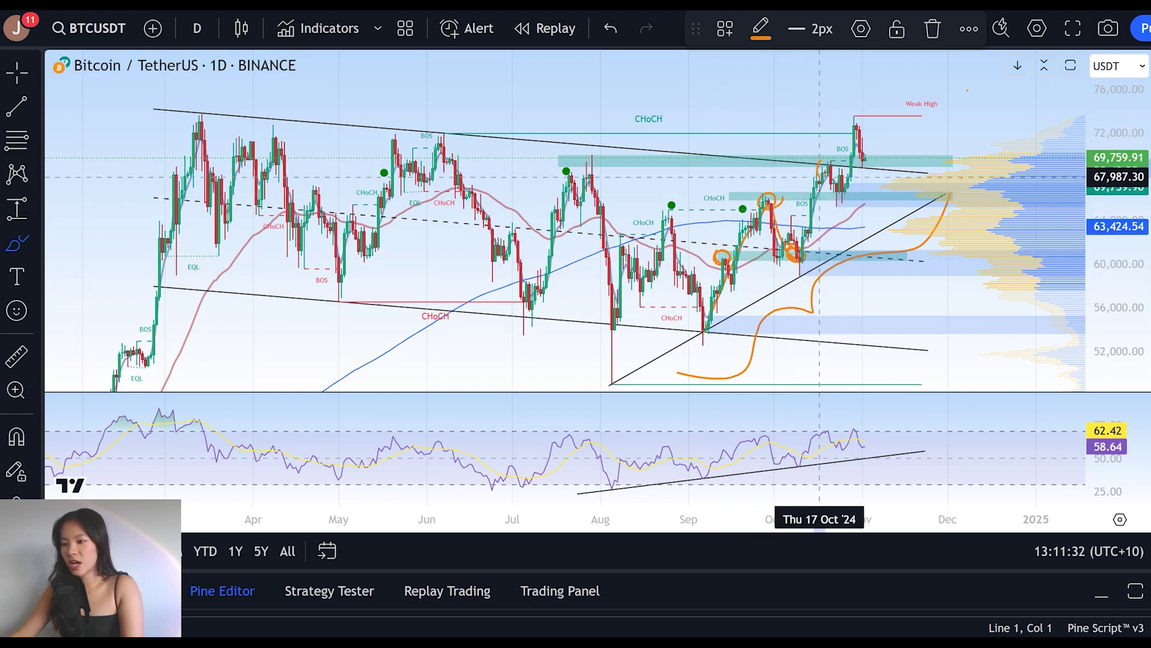
left_click_drag(828, 162, 822, 163)
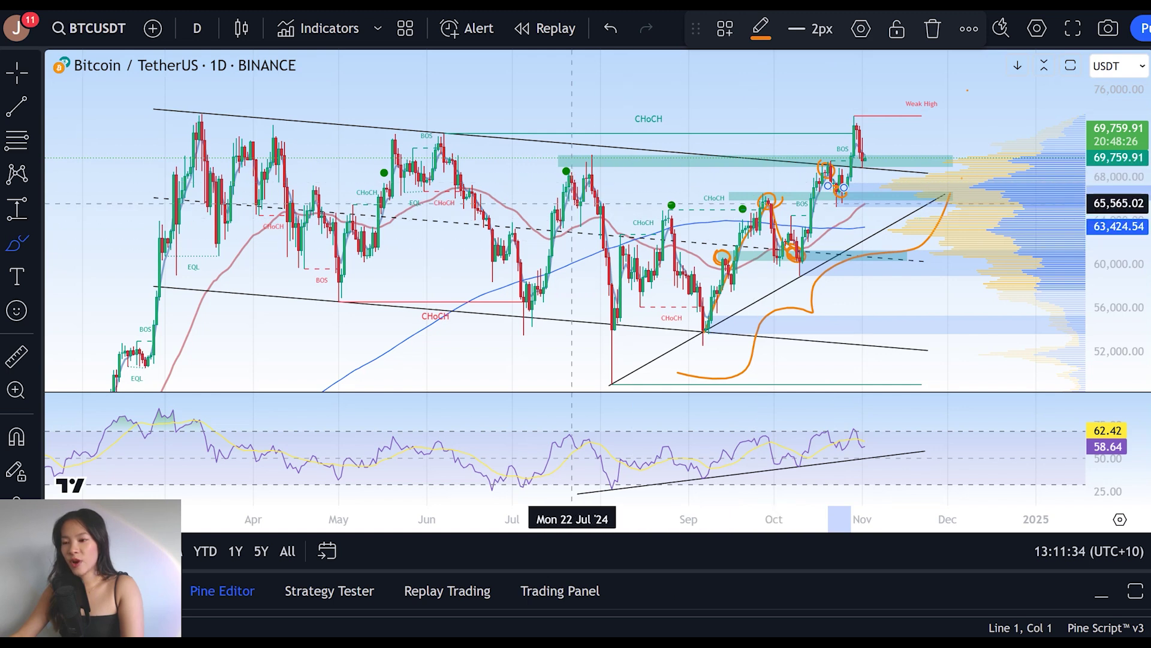
- Draw a descending trend line from the late-July high at 27 July across the August high to about 18 October
key("alt+t")
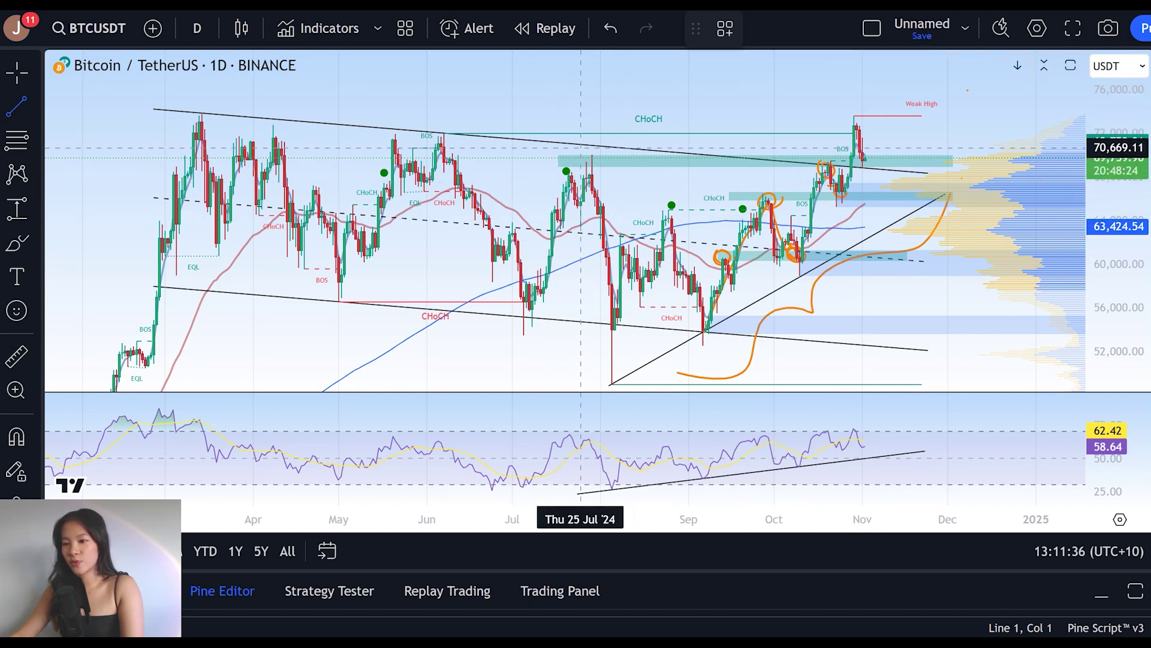
left_click(587, 150)
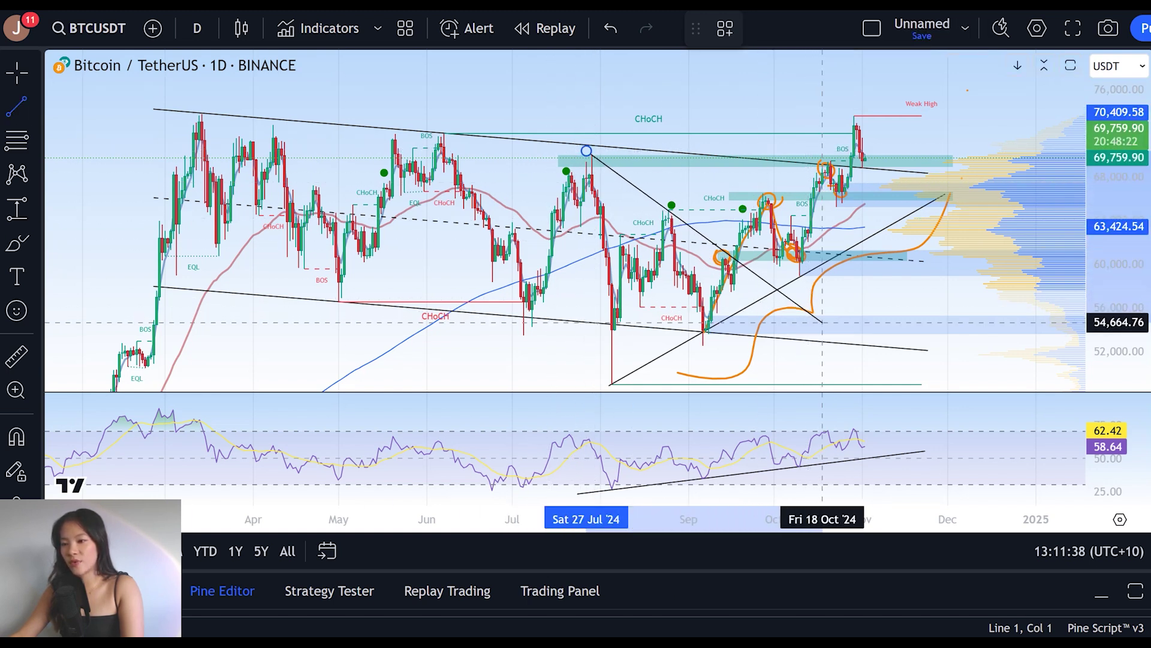
left_click(822, 330)
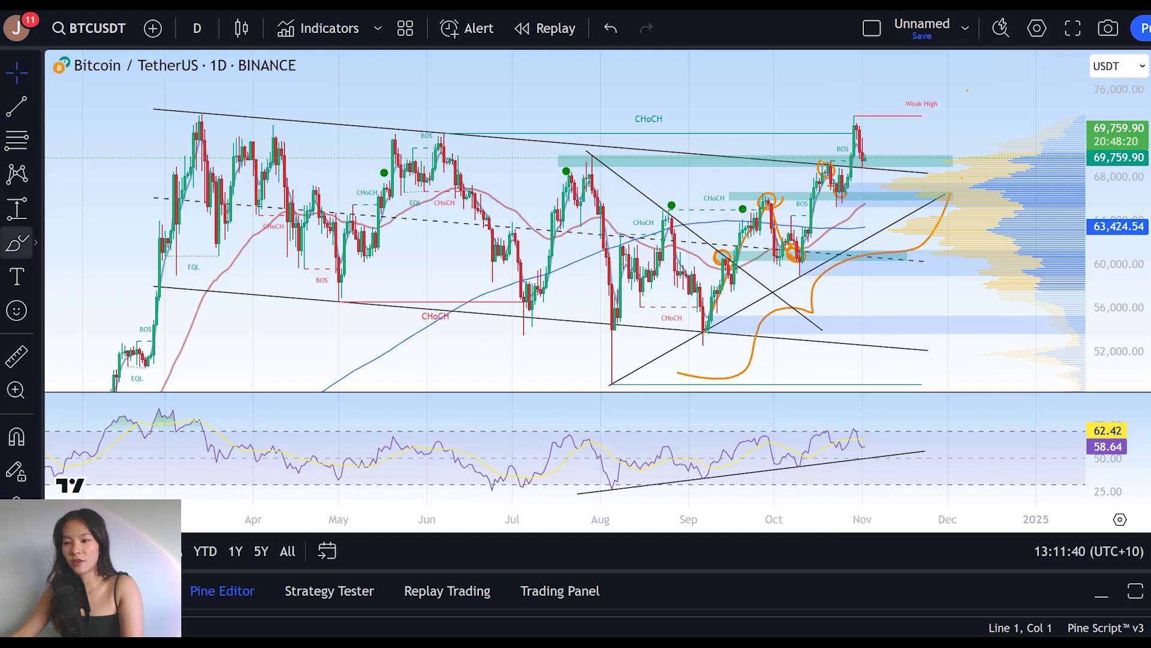
- Brush a horizontal level and flat oval across the August–September range, and mark the August, September and late-July swing highs
left_click(17, 242)
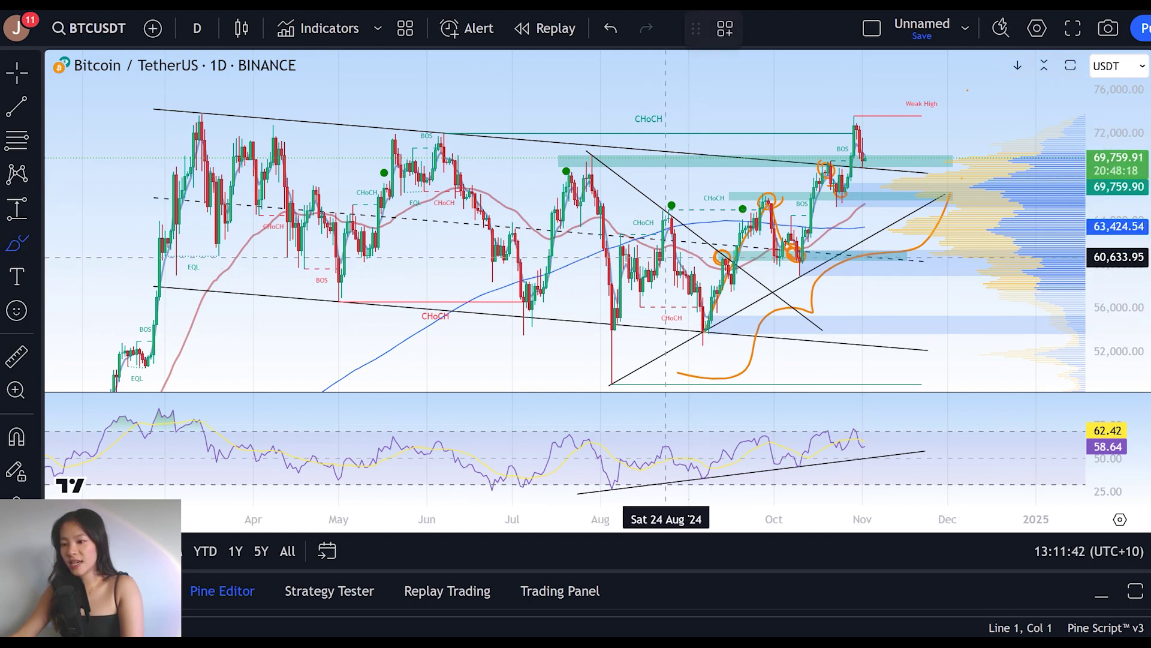
left_click_drag(666, 256, 774, 257)
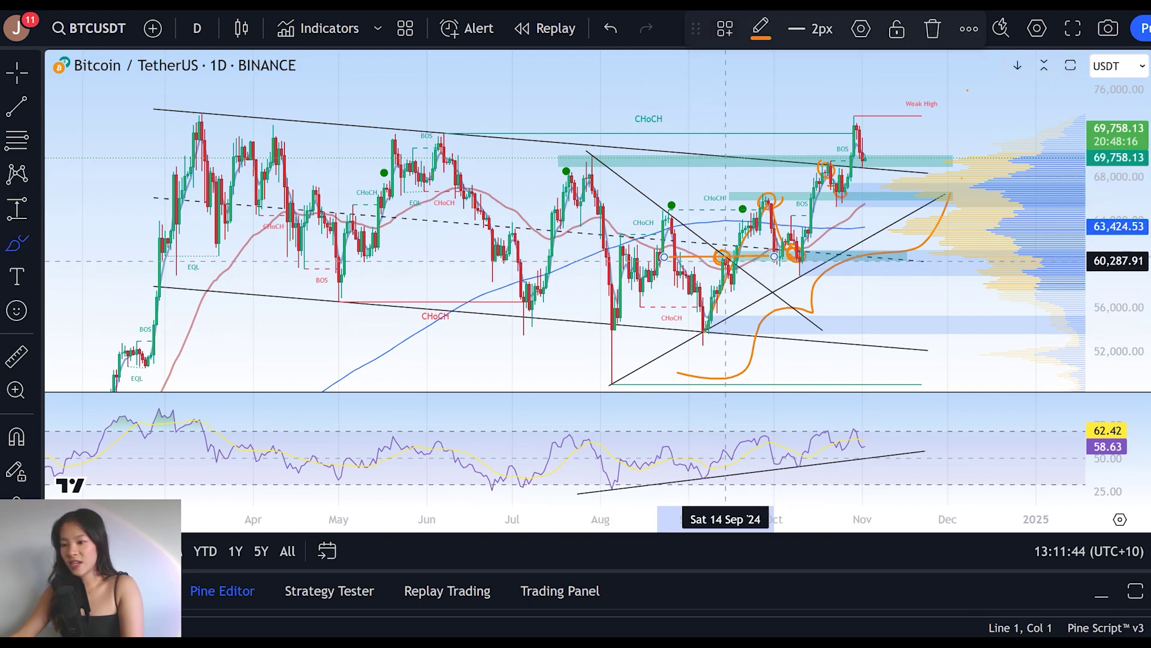
mouse_move(726, 281)
left_mouse_down()
mouse_move(662, 290)
mouse_move(718, 281)
left_mouse_up()
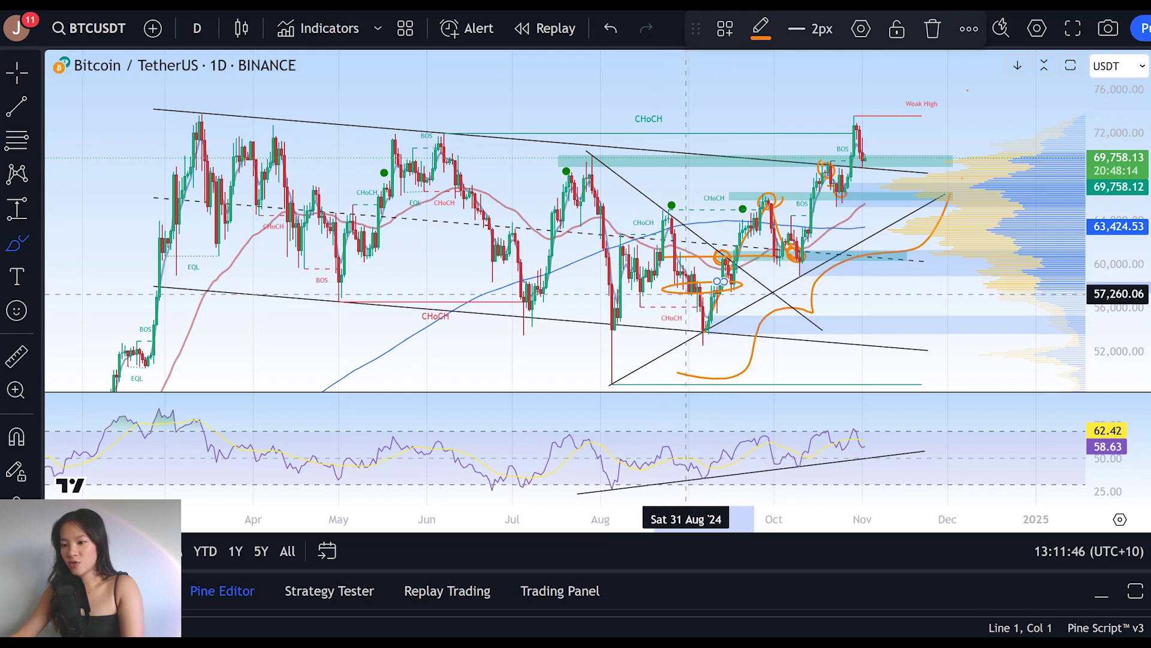
mouse_move(751, 194)
left_mouse_down()
mouse_move(757, 203)
mouse_move(740, 195)
left_mouse_up()
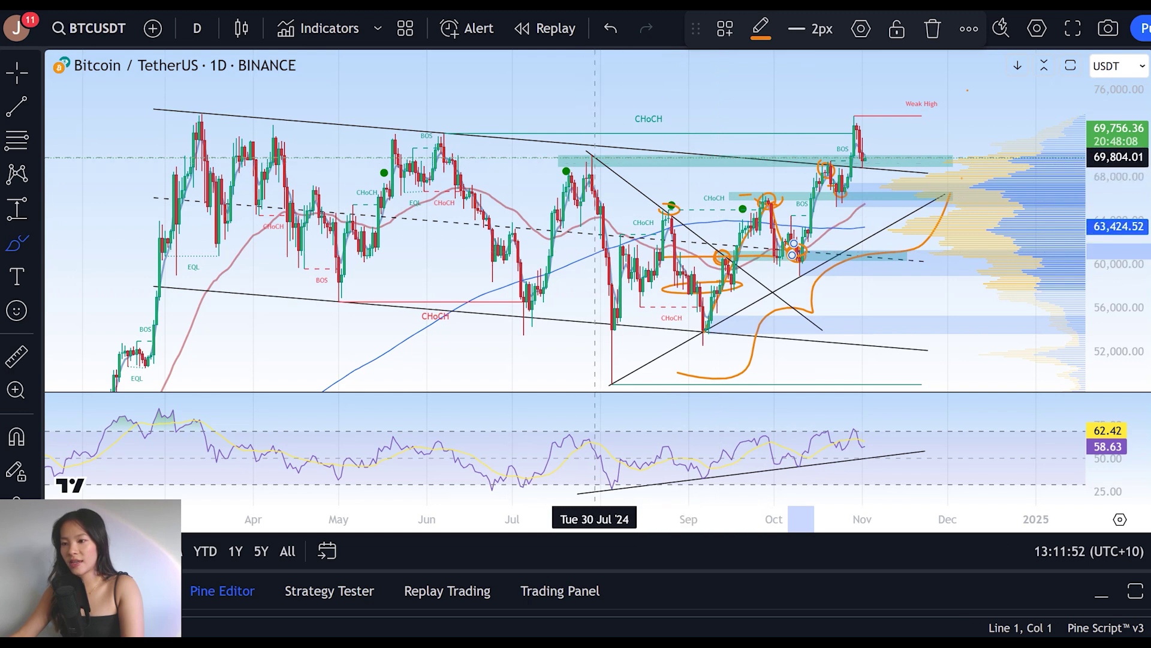
left_click_drag(593, 156, 603, 171)
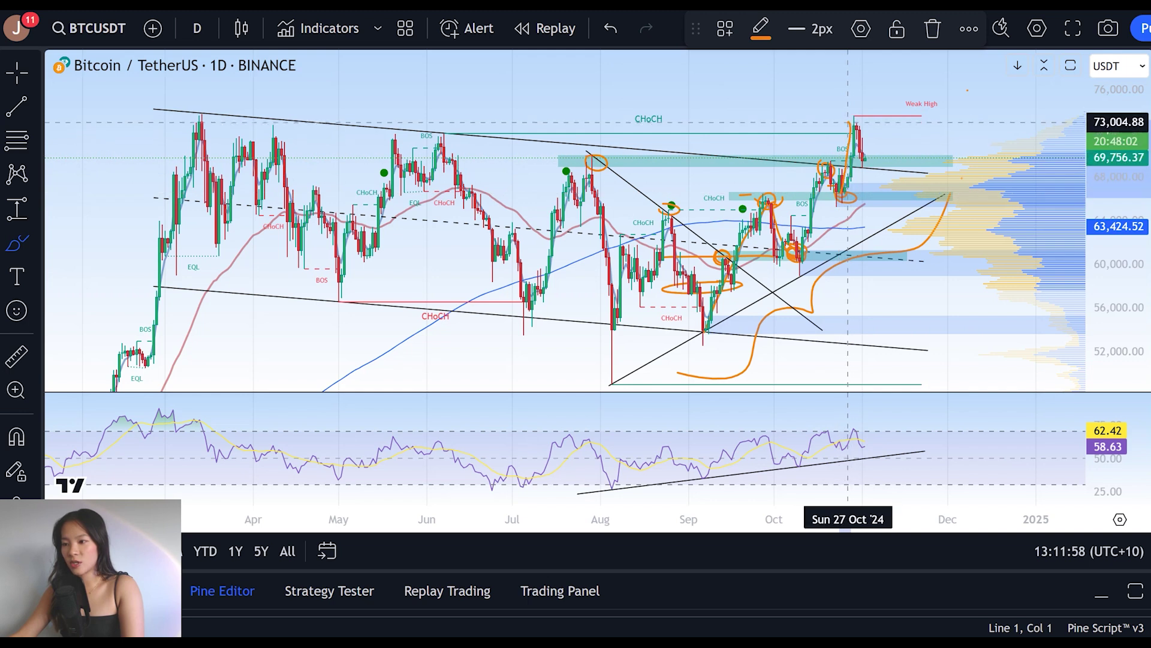
- Brush lines across the June and March highs to the current price, and sketch a breakout, retest and continuation path above the weak high
left_click_drag(848, 122, 848, 119)
left_click_drag(429, 133, 891, 126)
left_click(854, 126)
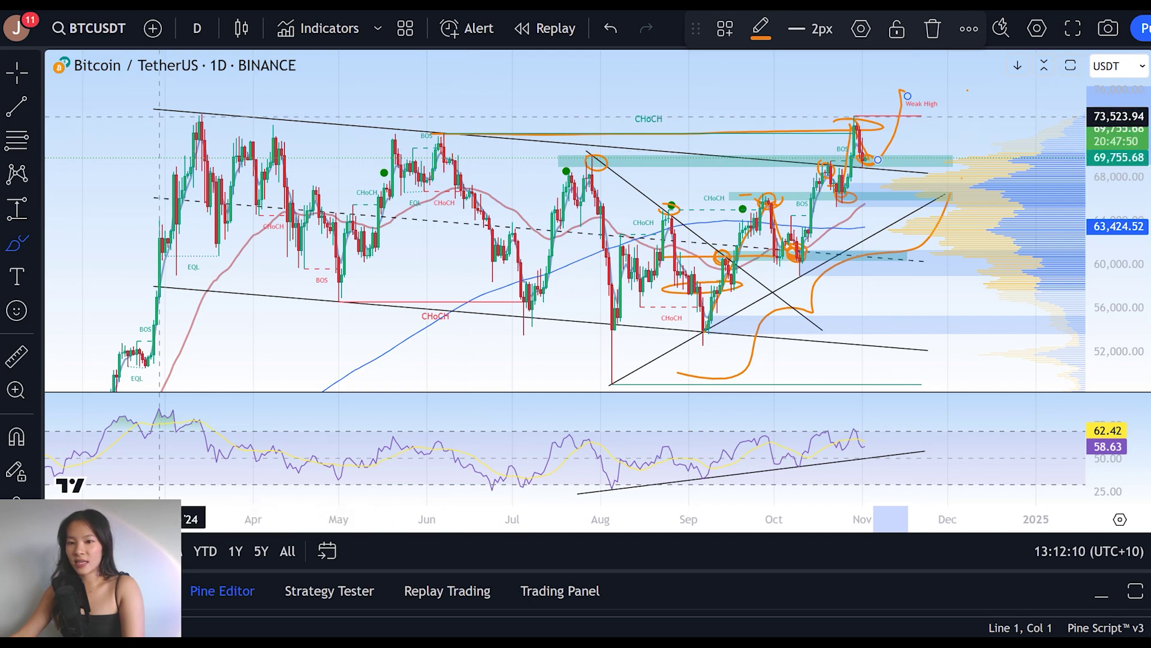
left_click_drag(165, 112, 946, 109)
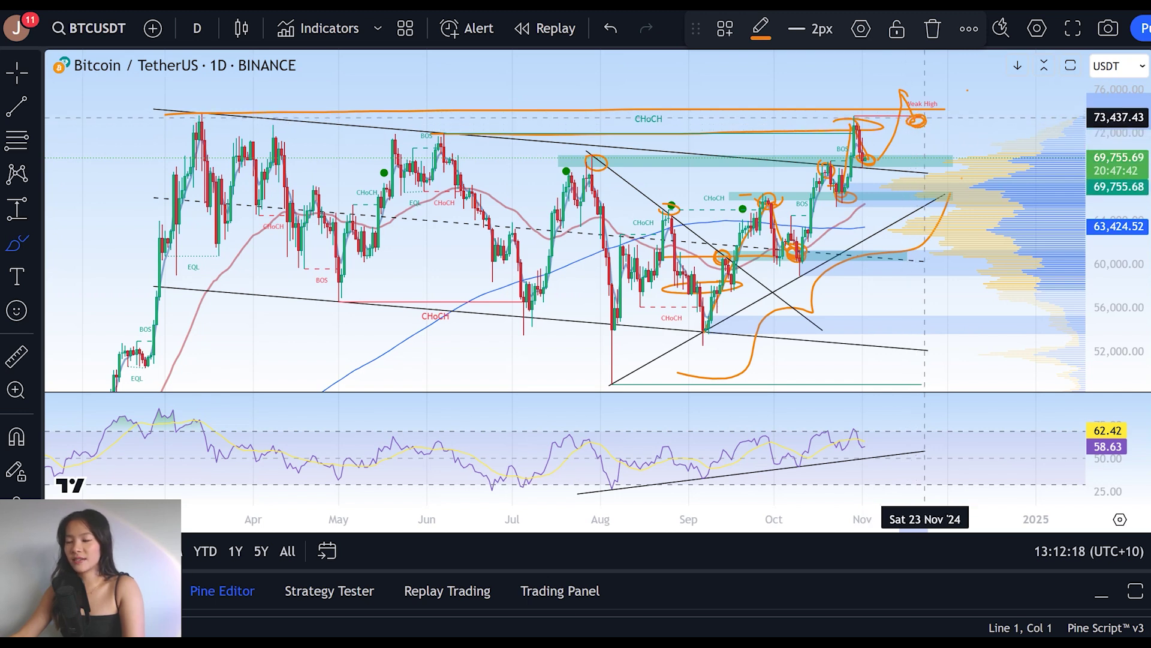
left_click_drag(1110, 105, 1106, 155)
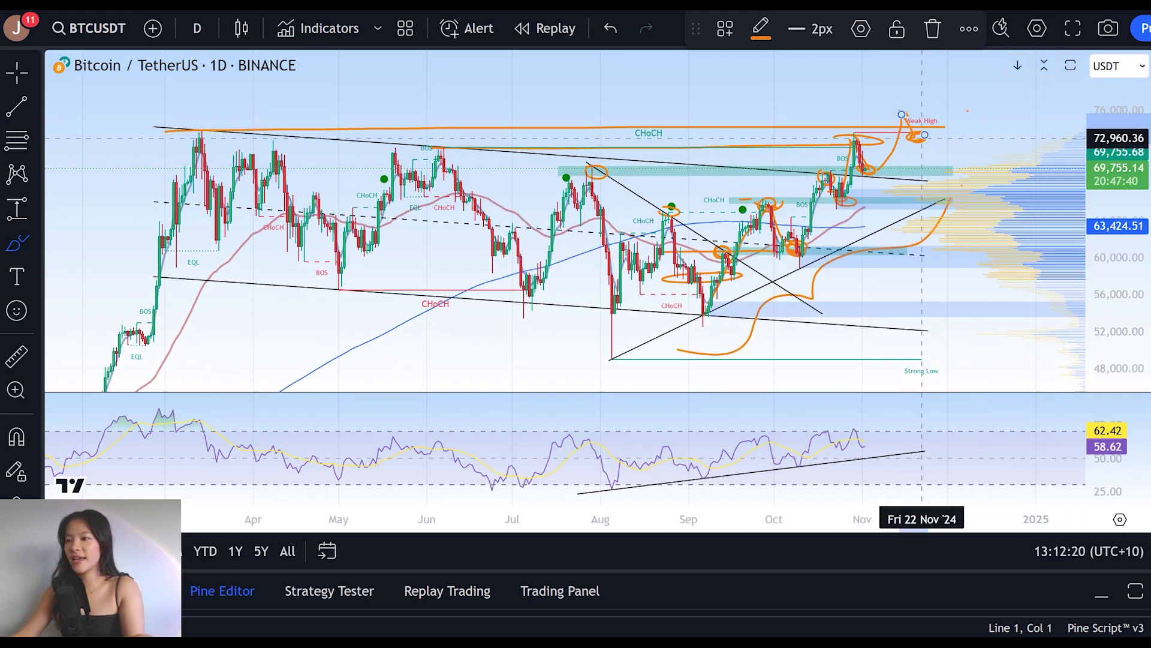
left_click_drag(925, 136, 953, 74)
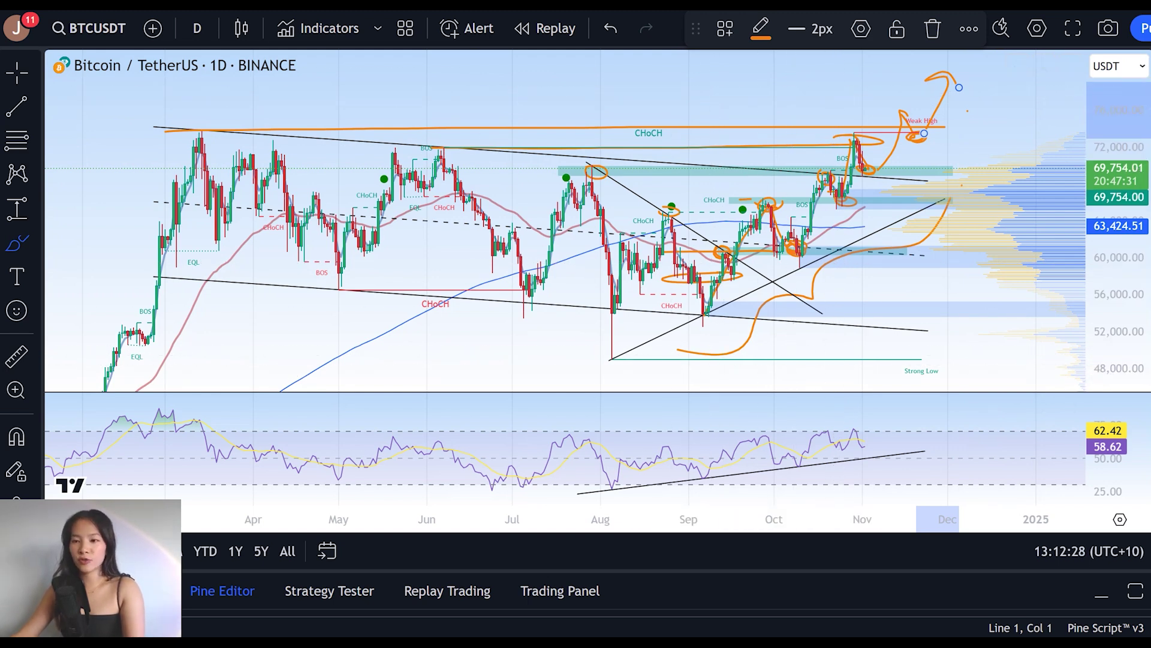
- Undo the orange brush marks and the descending trend line on the daily chart
key("ctrl+Tab")
key("ctrl+Tab")
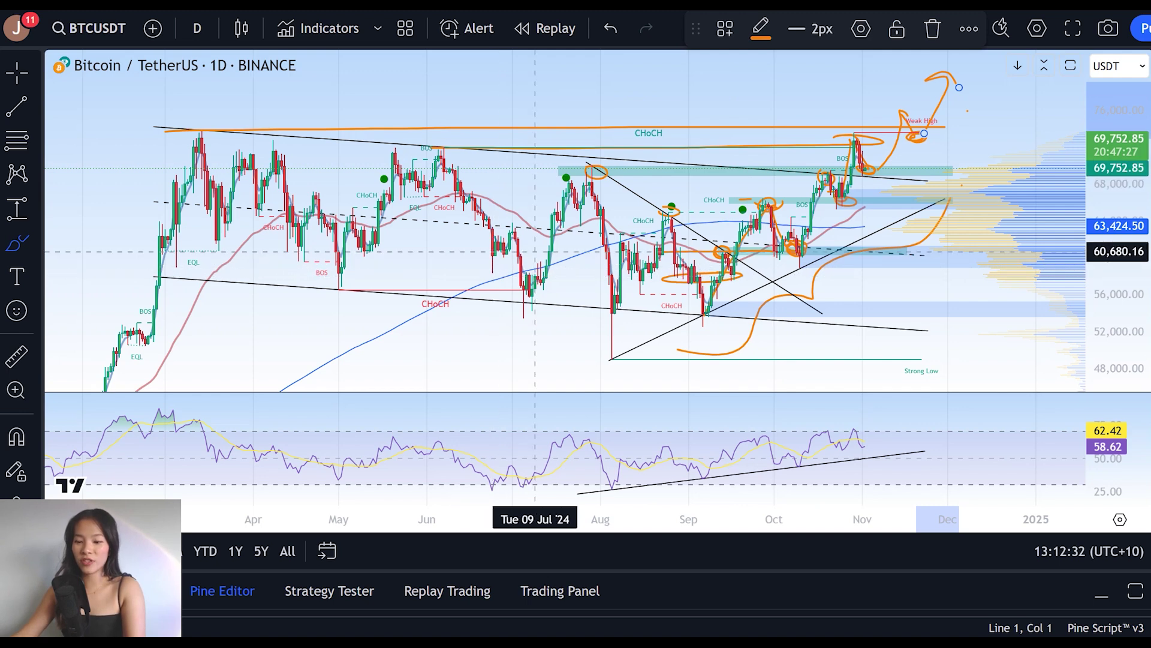
key("ctrl+z")
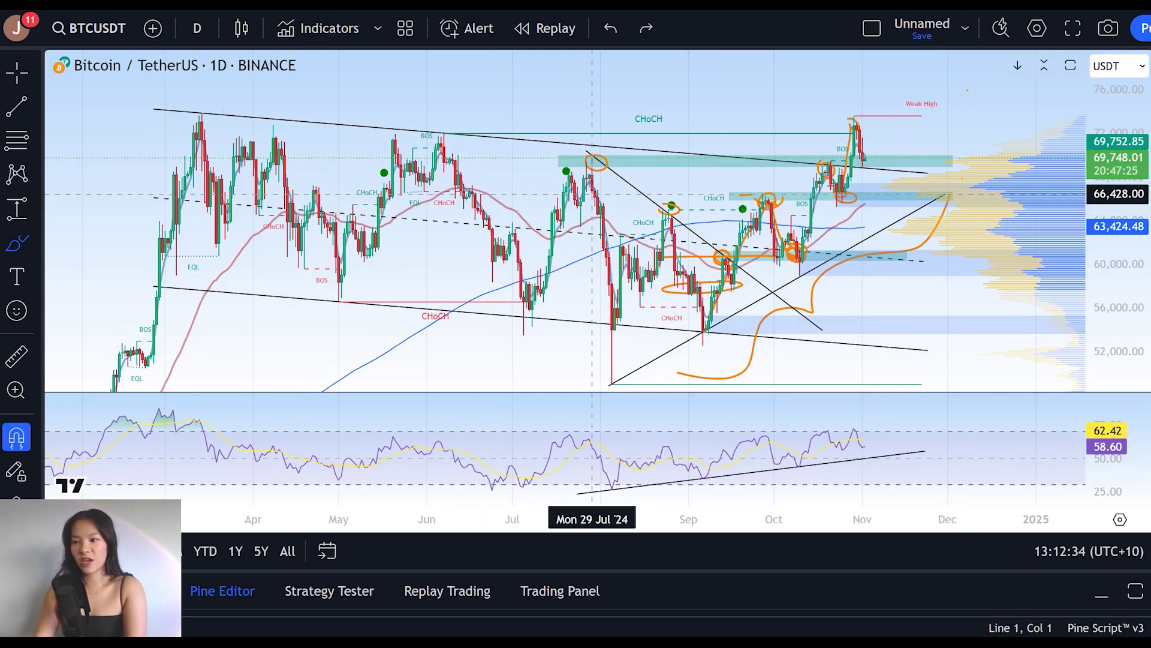
key("ctrl+z")
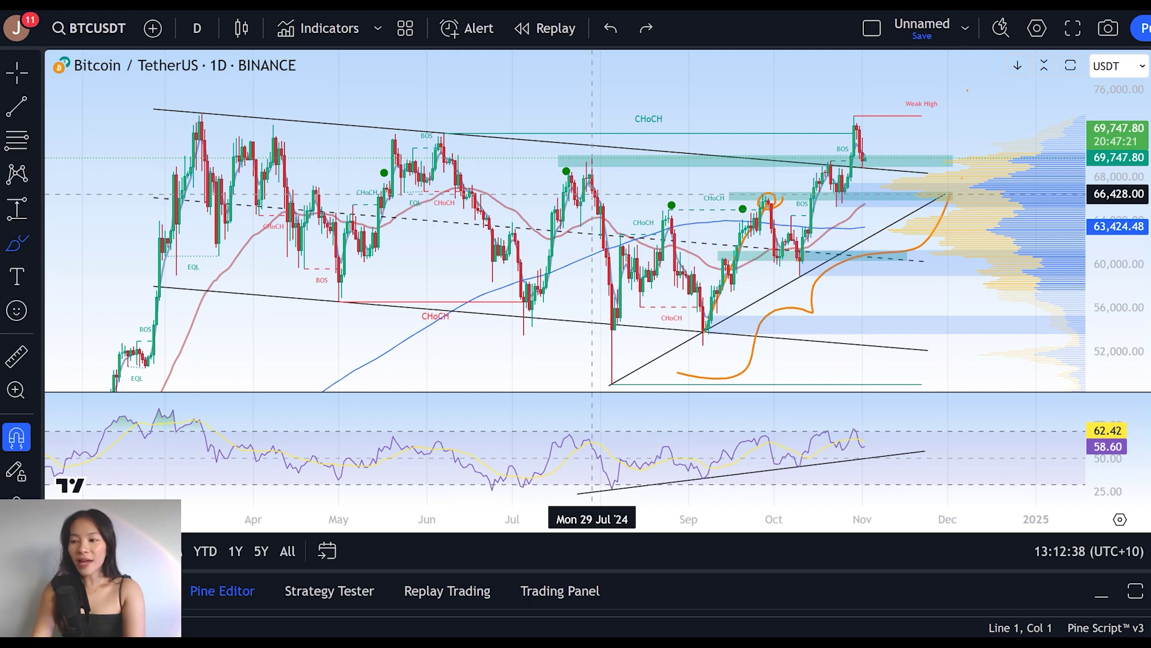
key("ctrl+z")
key("ctrl+z")
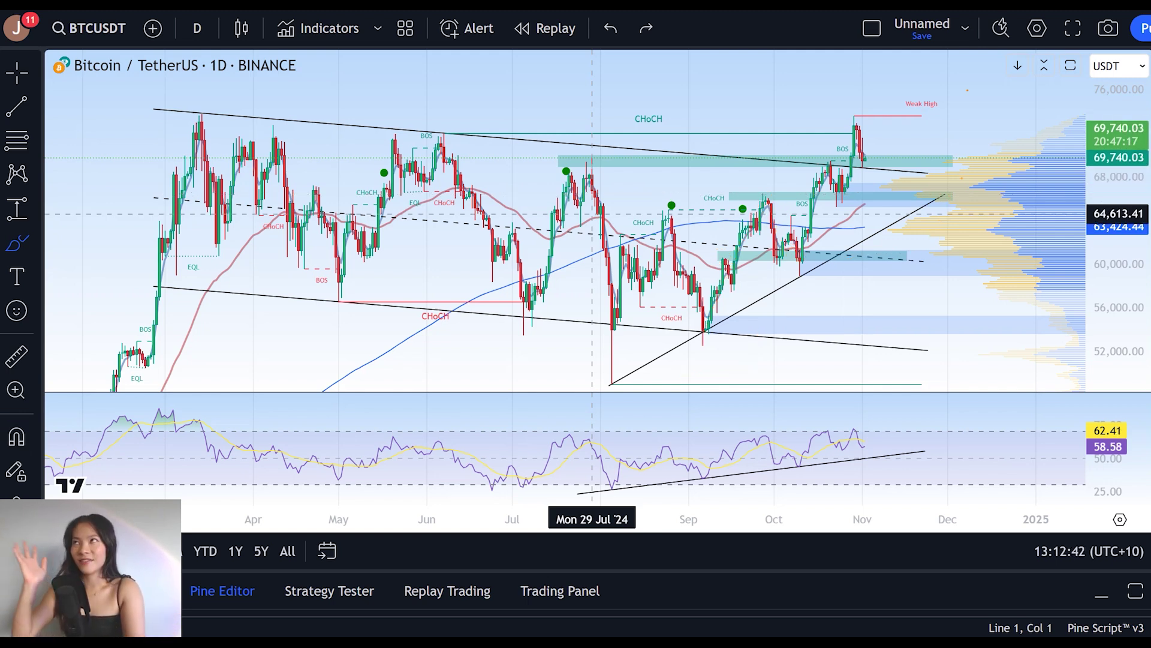
- Switch to the 1-hour perpetual chart and brush an arc under the 29 October low, downward zigzags below support, and an upward curve towards 72,328.9
key("ctrl+Tab")
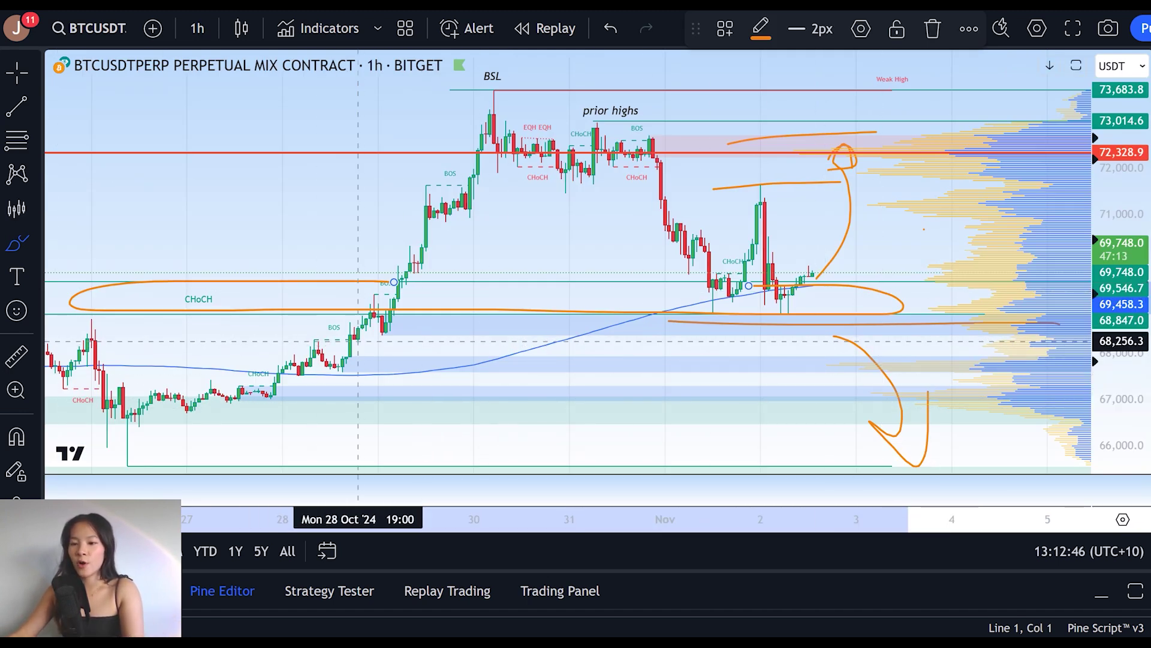
left_click_drag(359, 334, 410, 332)
left_click_drag(937, 334, 940, 357)
mouse_move(933, 350)
left_mouse_down()
mouse_move(952, 366)
mouse_move(968, 349)
left_mouse_up()
left_click_drag(962, 363, 964, 399)
mouse_move(963, 389)
left_mouse_down()
mouse_move(992, 394)
mouse_move(988, 439)
left_mouse_up()
mouse_move(895, 263)
left_mouse_down()
mouse_move(932, 160)
mouse_move(944, 157)
left_mouse_up()
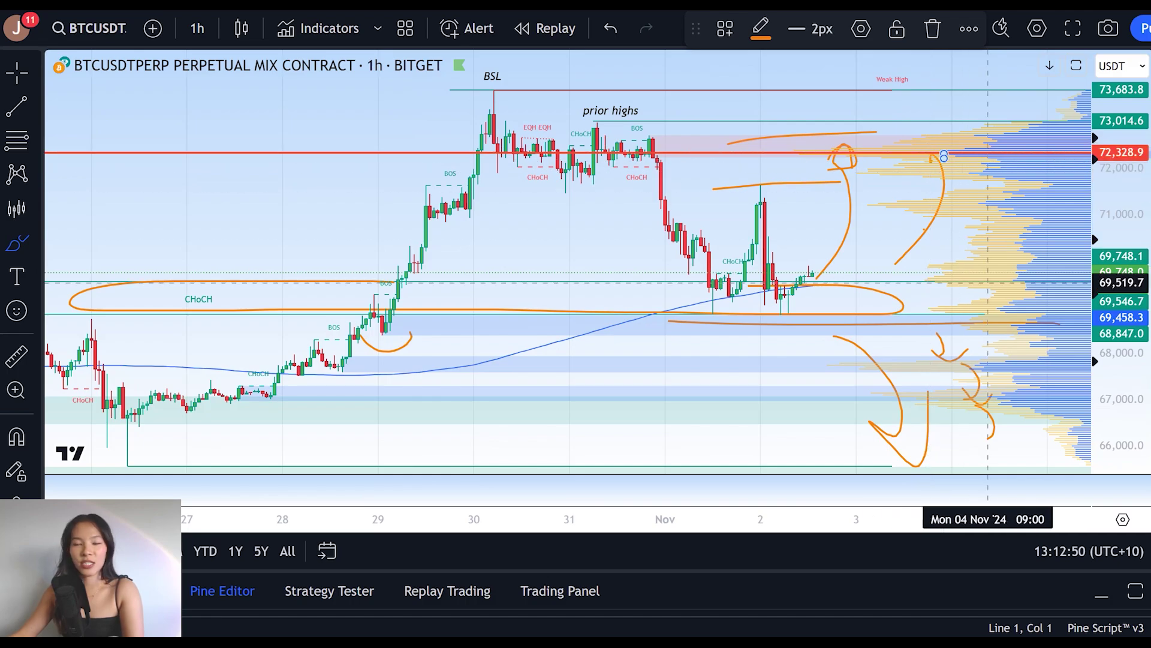